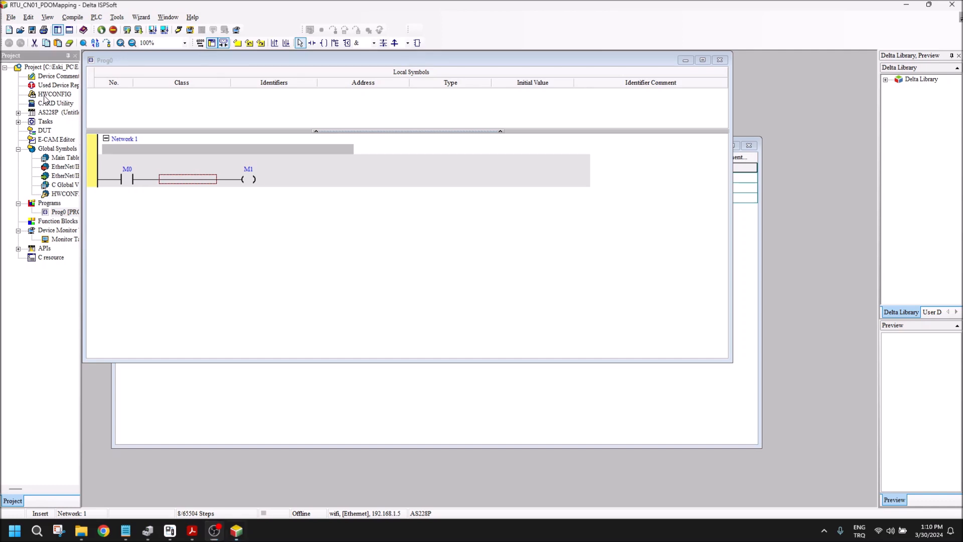
Step: Open the hardware configuration and review the CPU's built-in CAN communication settings, including the available CAN port work modes
click(46, 95)
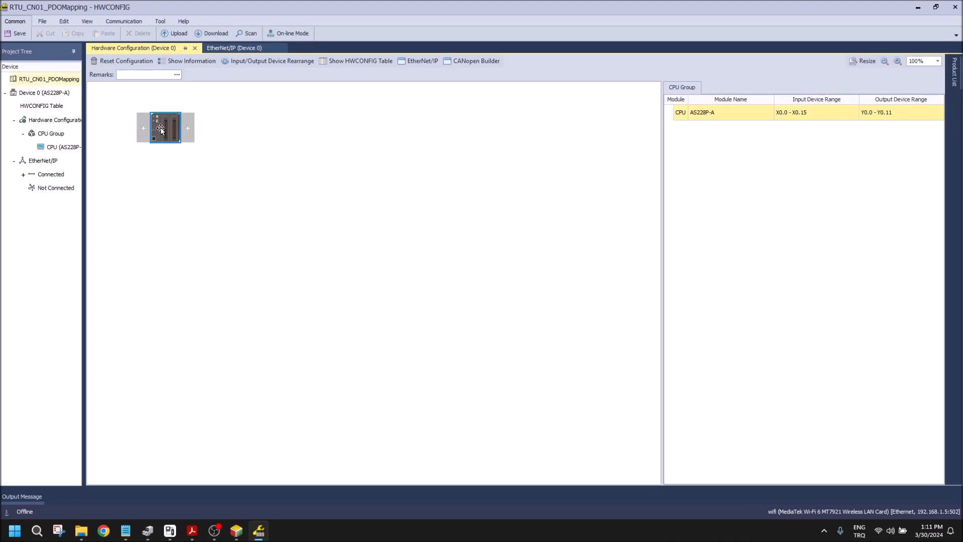
double_click(163, 126)
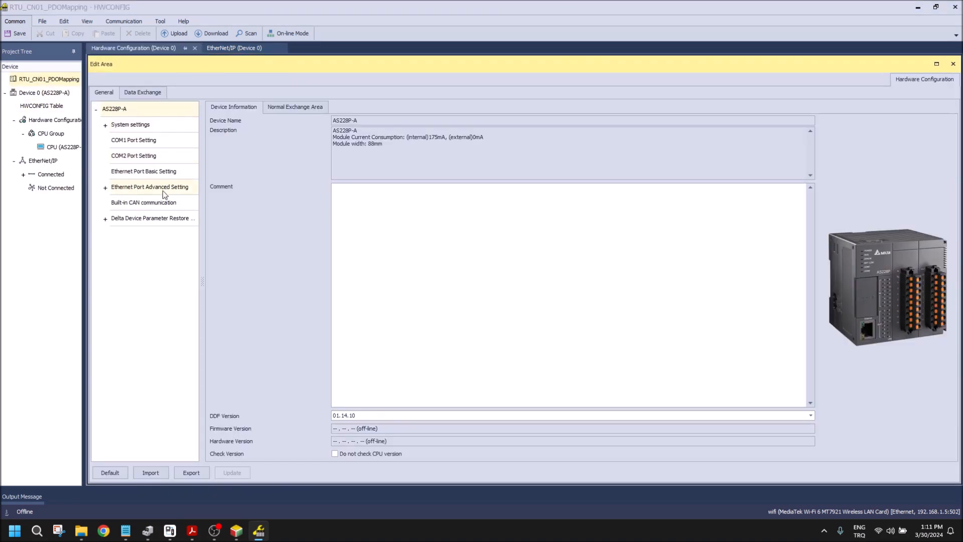
click(148, 202)
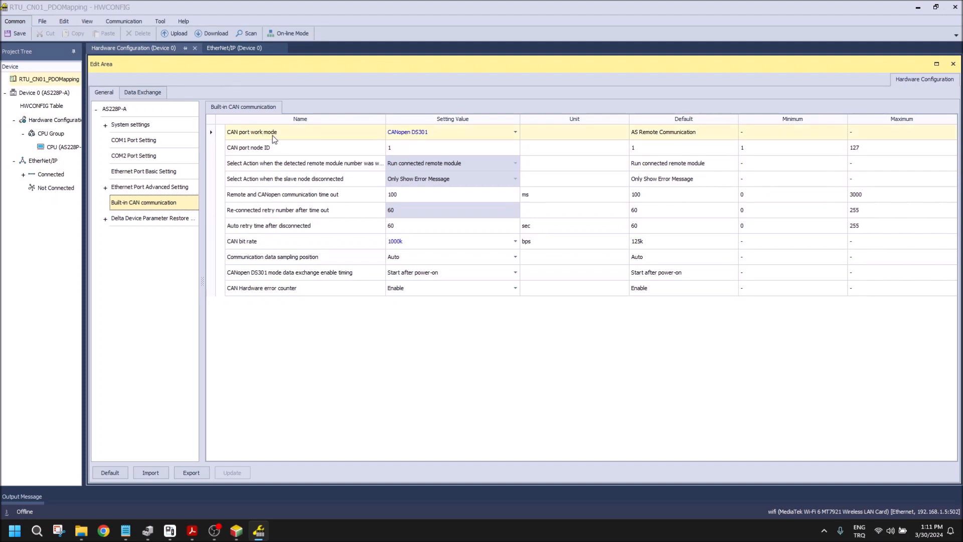
click(431, 138)
click(430, 138)
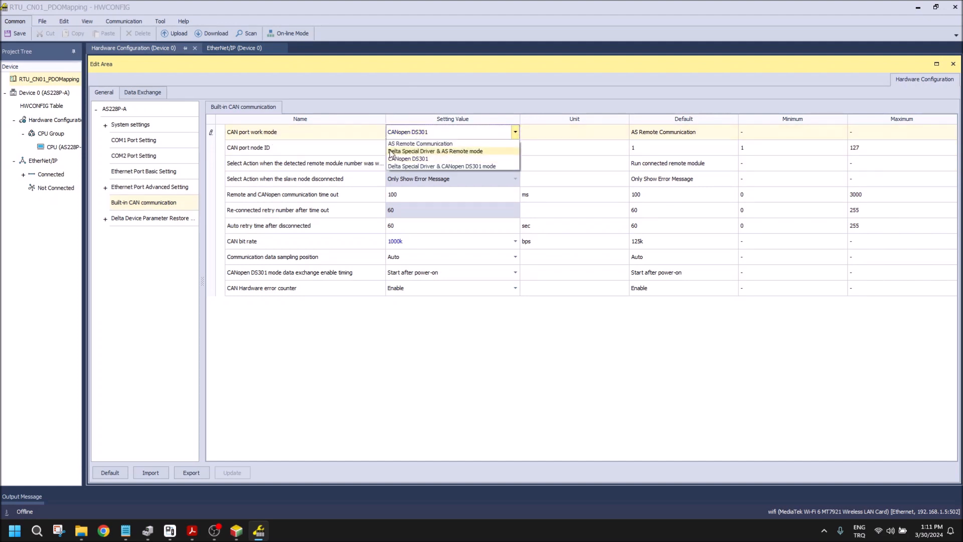
click(456, 377)
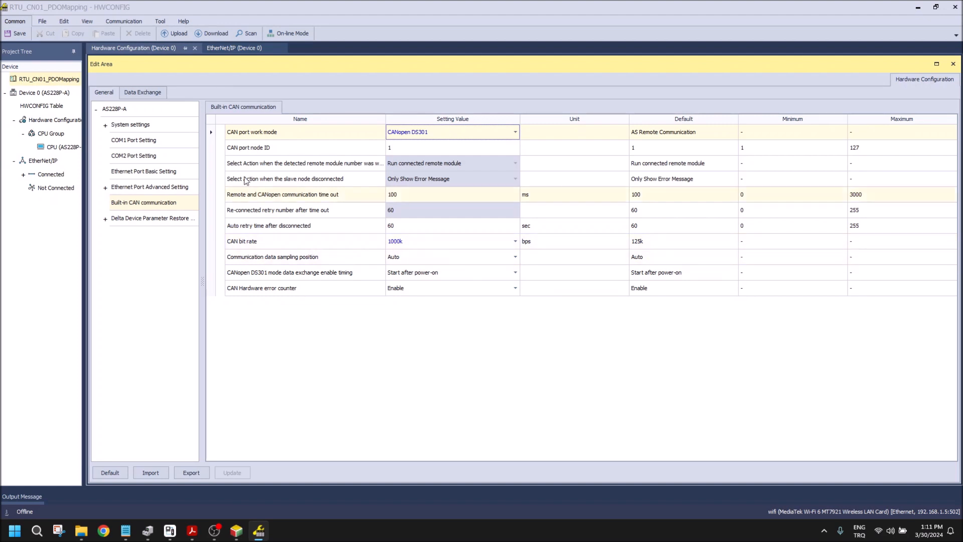
Step: Try to download the hardware configuration to the PLC, and close the hardware configuration window
click(207, 35)
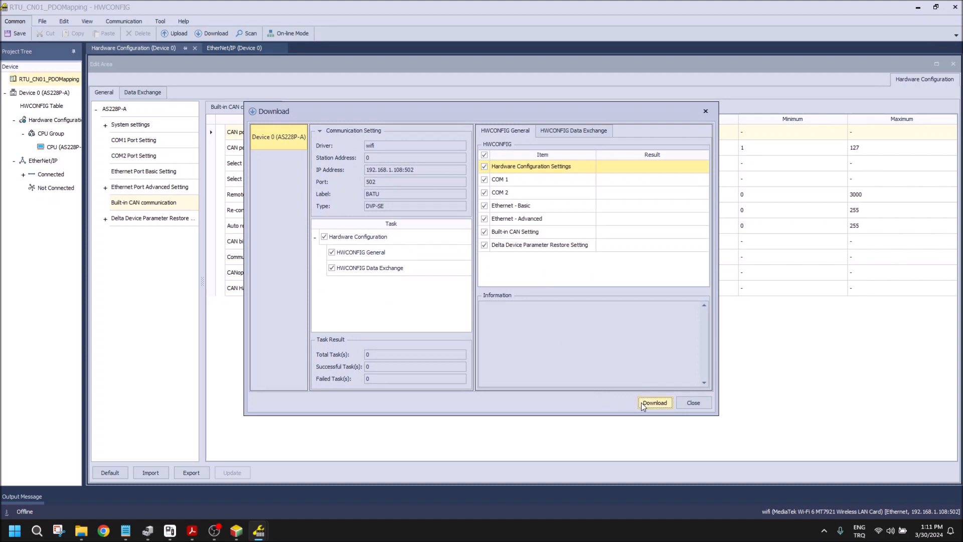
click(641, 403)
click(694, 403)
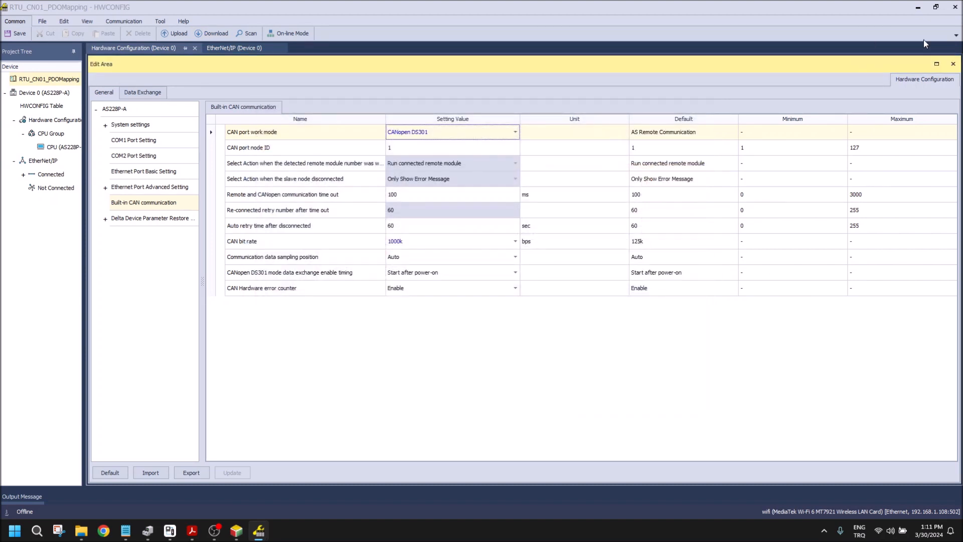
click(954, 64)
click(955, 7)
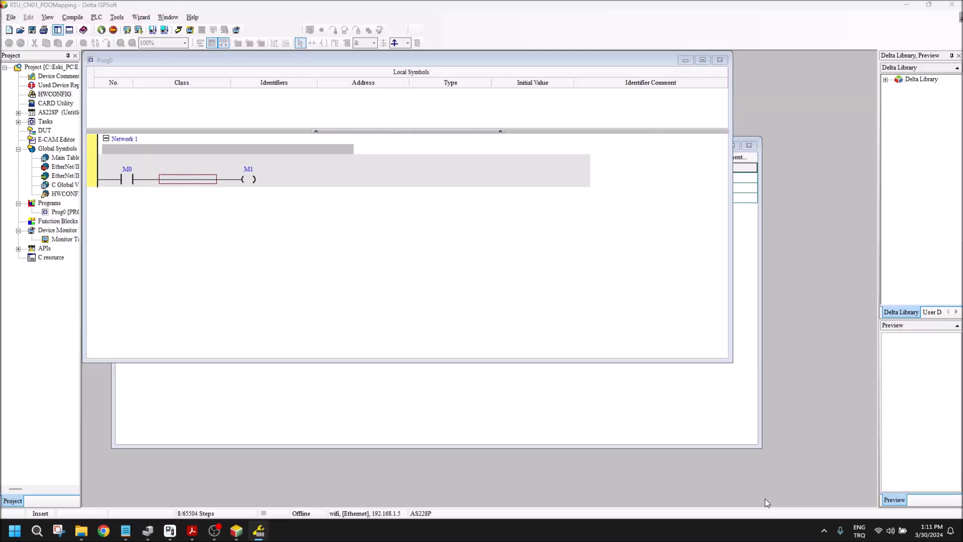
Step: Switch to COMMGR, search the Ethernet network for the PLC with the wifi driver, and save the driver
click(824, 531)
click(821, 484)
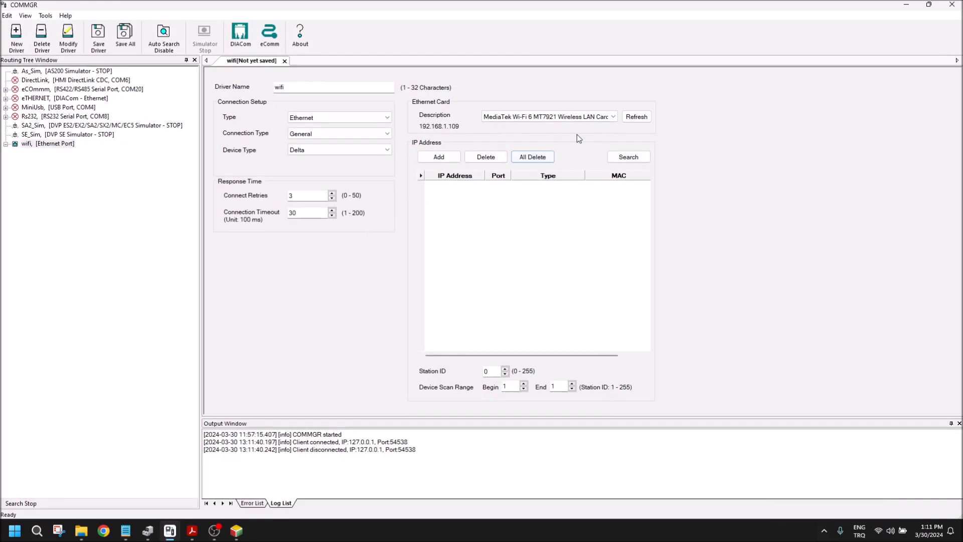
click(617, 157)
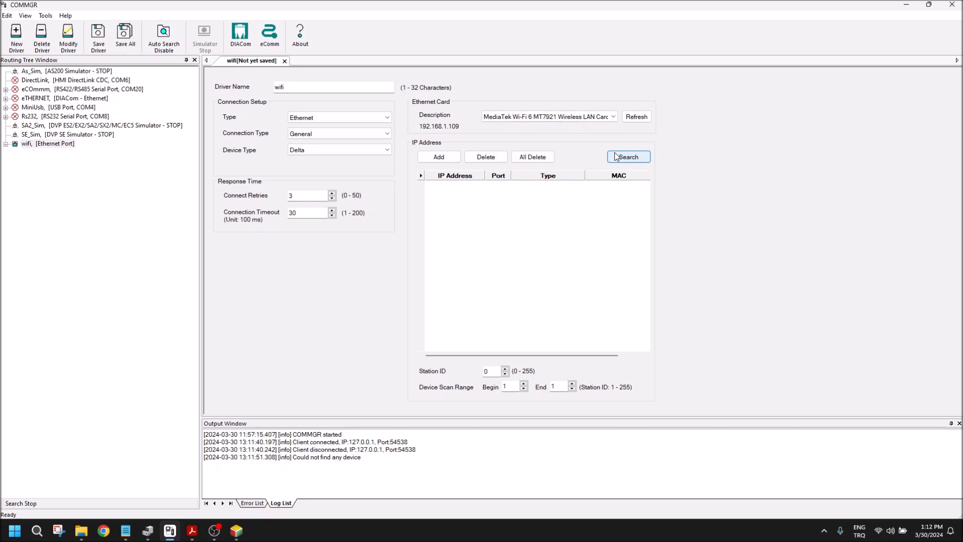
click(617, 157)
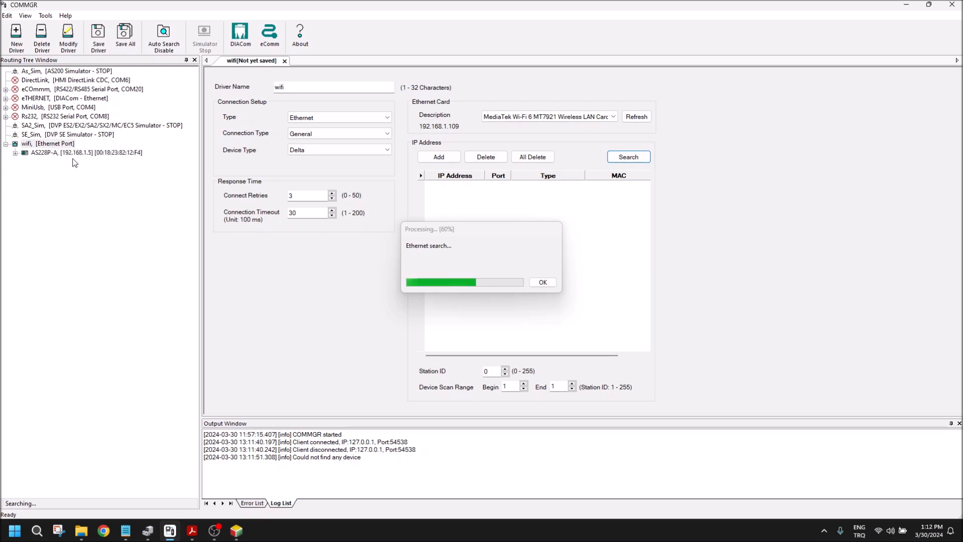
click(124, 39)
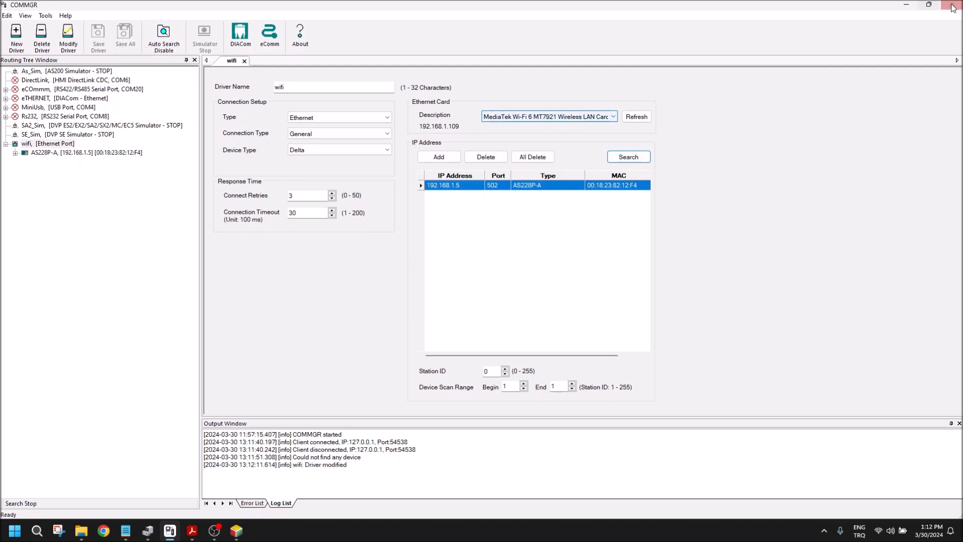
click(907, 5)
Step: Confirm the ISPSoft communication setting with driver wifi, station address 0 and IP address 192.168.1.5
click(117, 17)
click(151, 29)
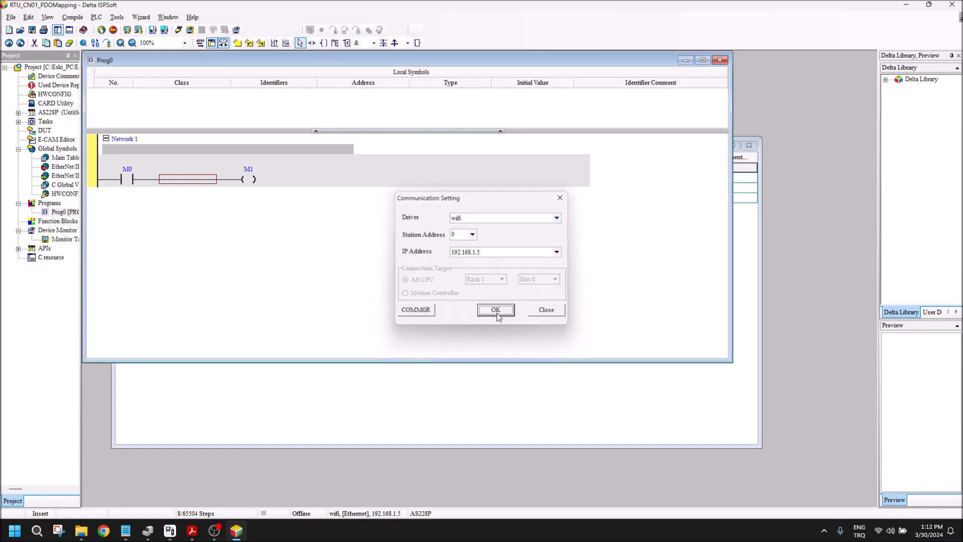
click(496, 311)
Step: Reopen the hardware configuration and display the AS228P-A CPU's built-in CAN communication settings
click(59, 95)
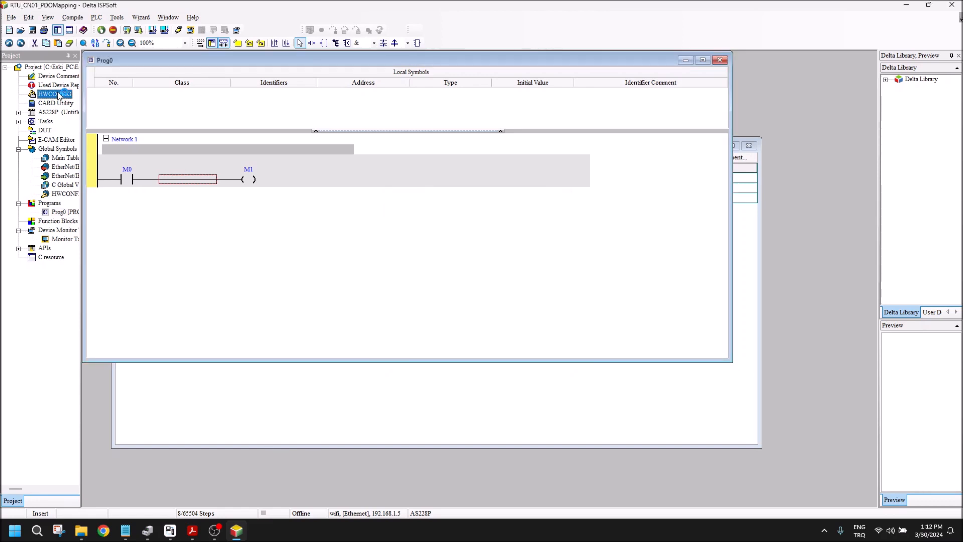
double_click(59, 96)
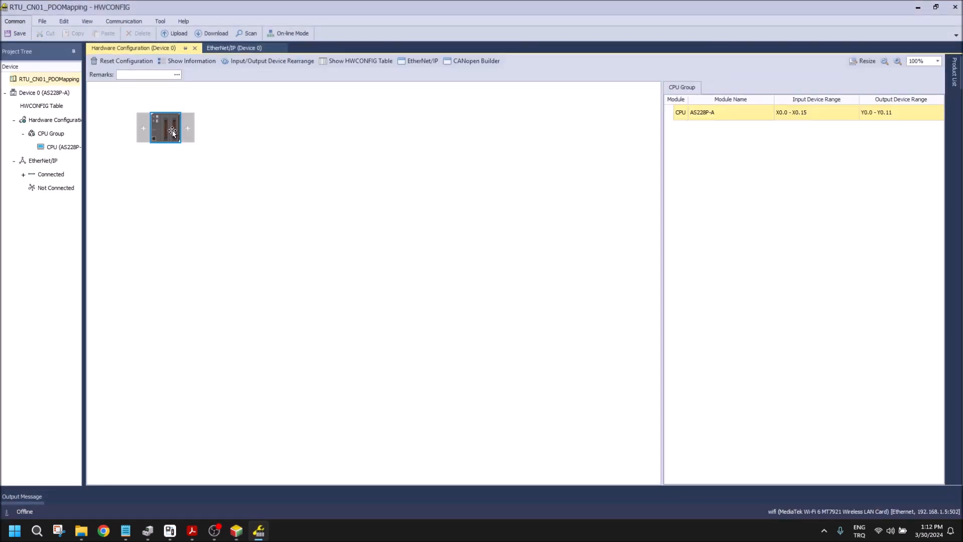
double_click(173, 131)
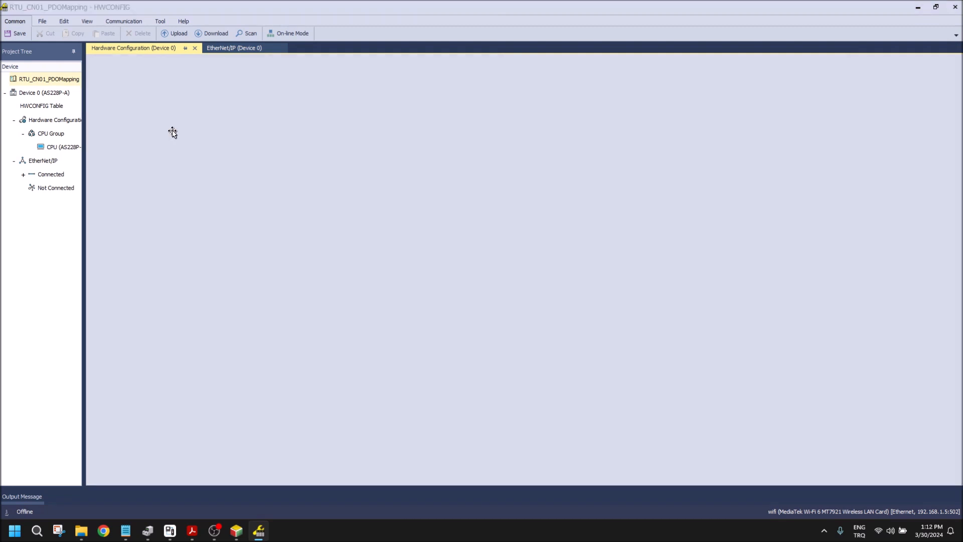
click(146, 202)
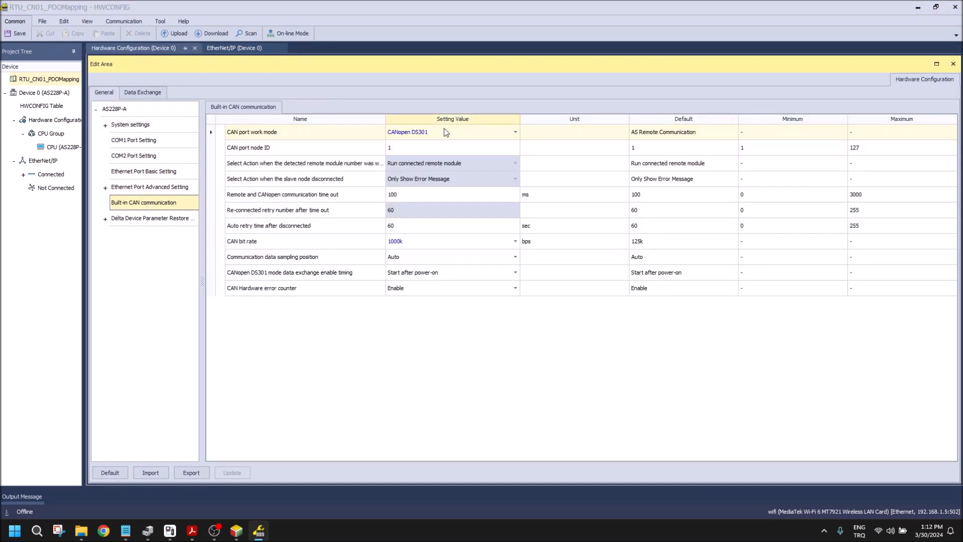
Step: Download the general and data exchange hardware configuration to the AS228P-A, and close the CPU's edit area
click(206, 32)
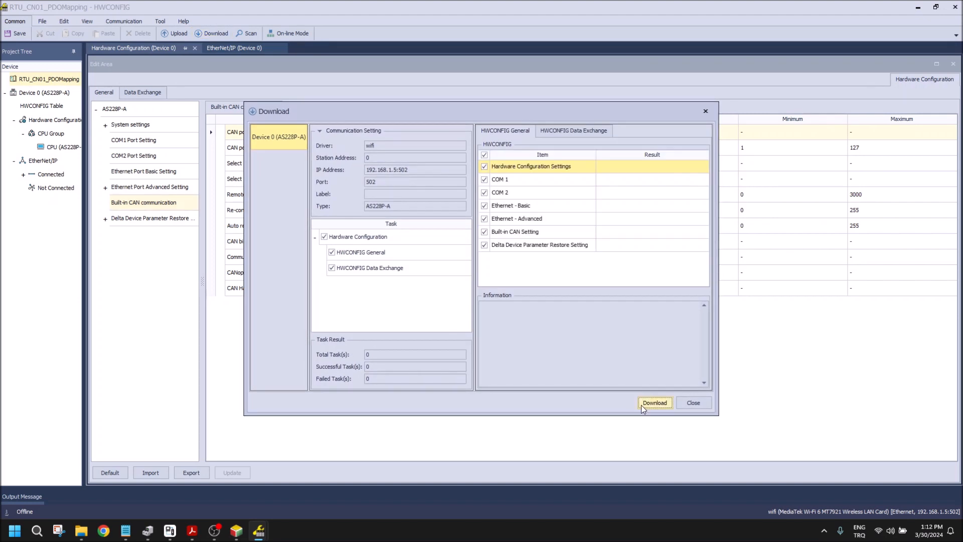
click(643, 402)
click(471, 287)
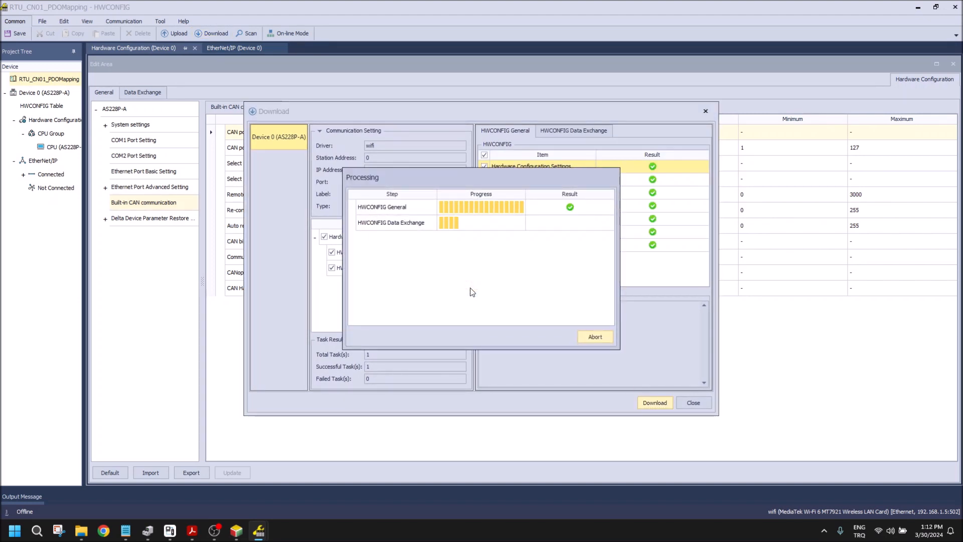
click(471, 289)
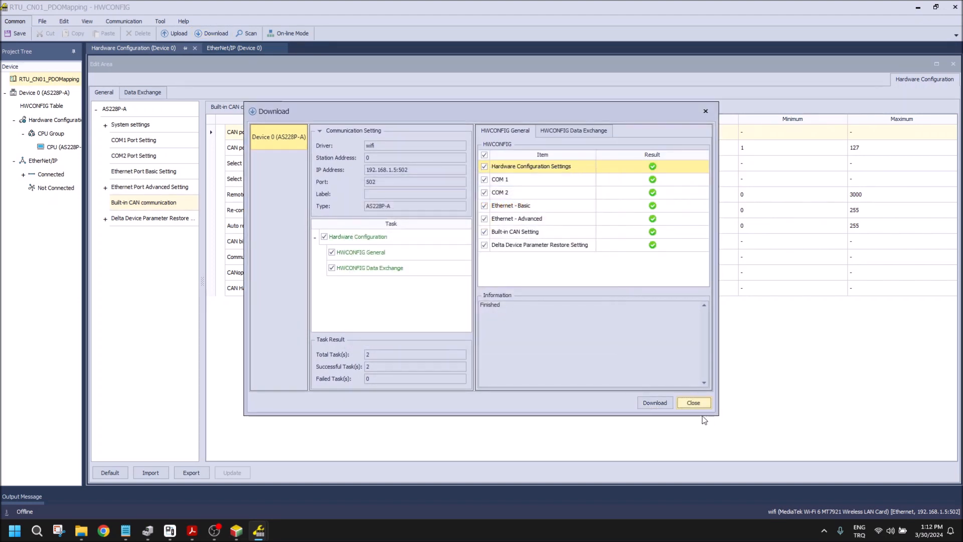
click(693, 403)
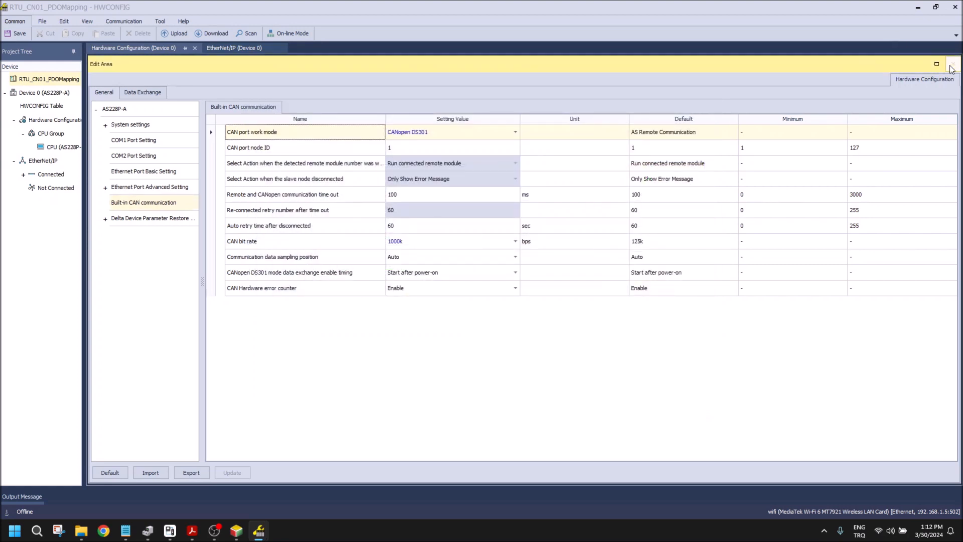
click(951, 64)
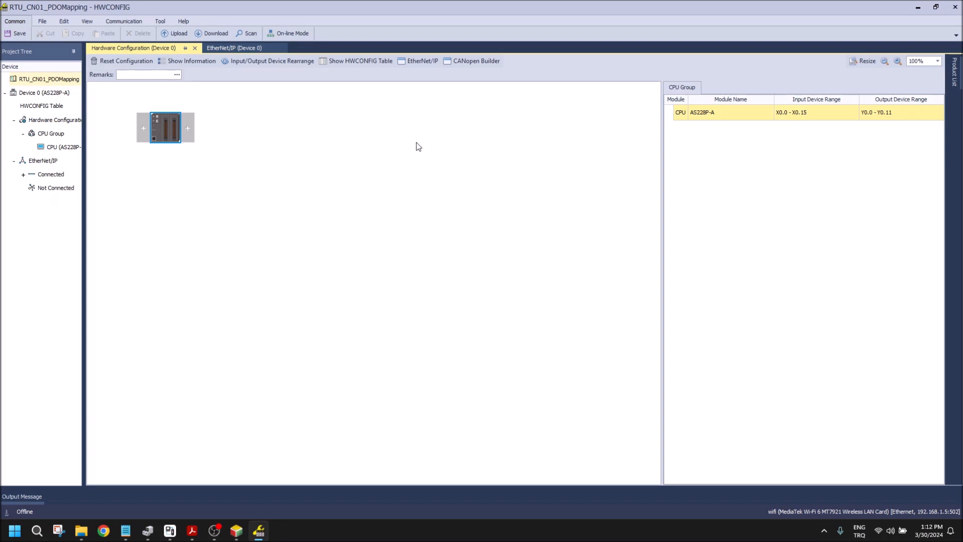
Step: Launch CANopen Builder from the CPU module and delete the existing RTU-CN01 slave from the network
right_click(161, 125)
mouse_move(221, 129)
click(300, 130)
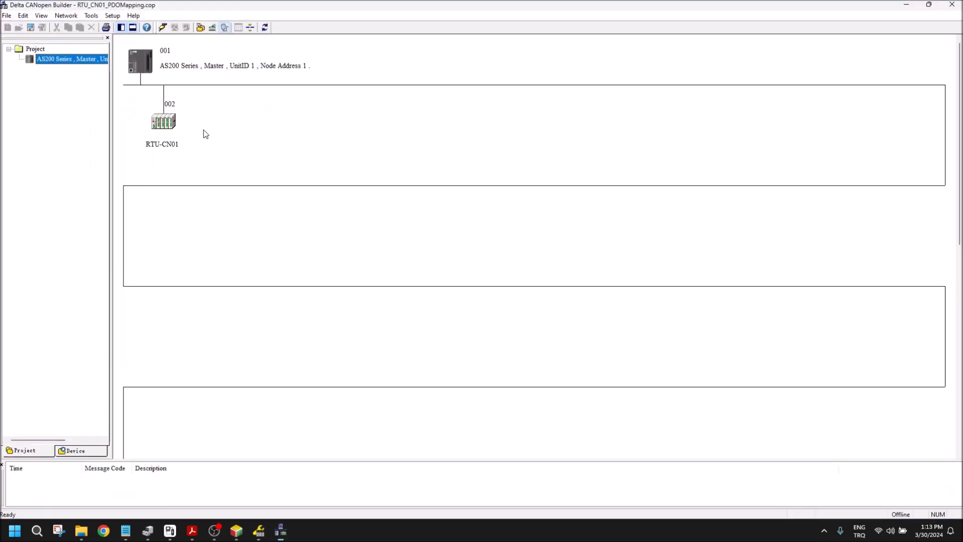
click(157, 125)
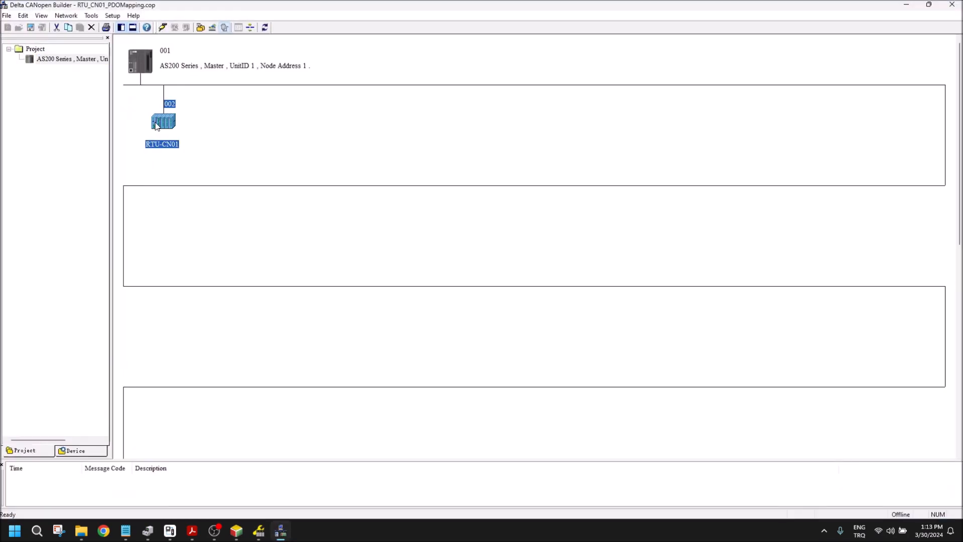
key(Delete)
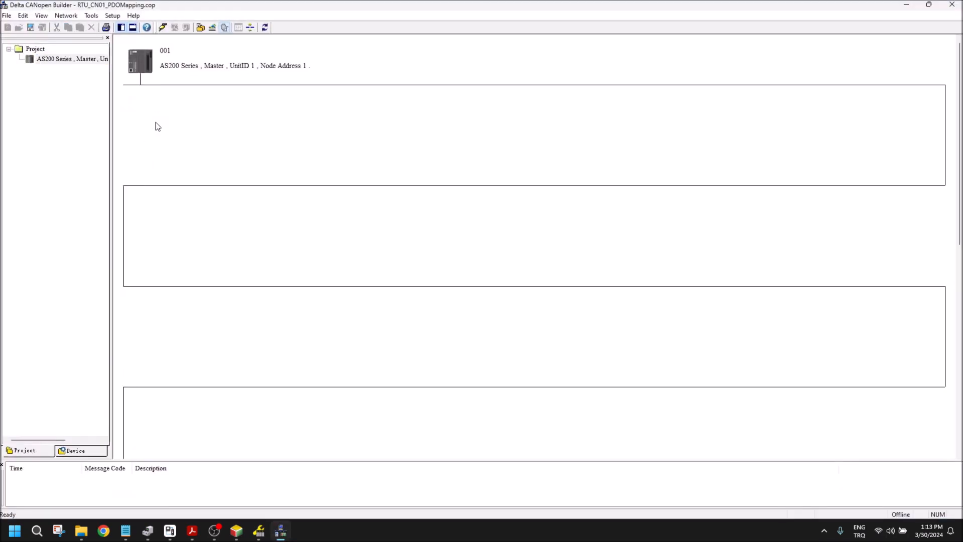
Step: Go online with the AS200 master and scan the CANopen network, stopping the scan once the RTU-CN01 slave is found
click(152, 67)
click(164, 27)
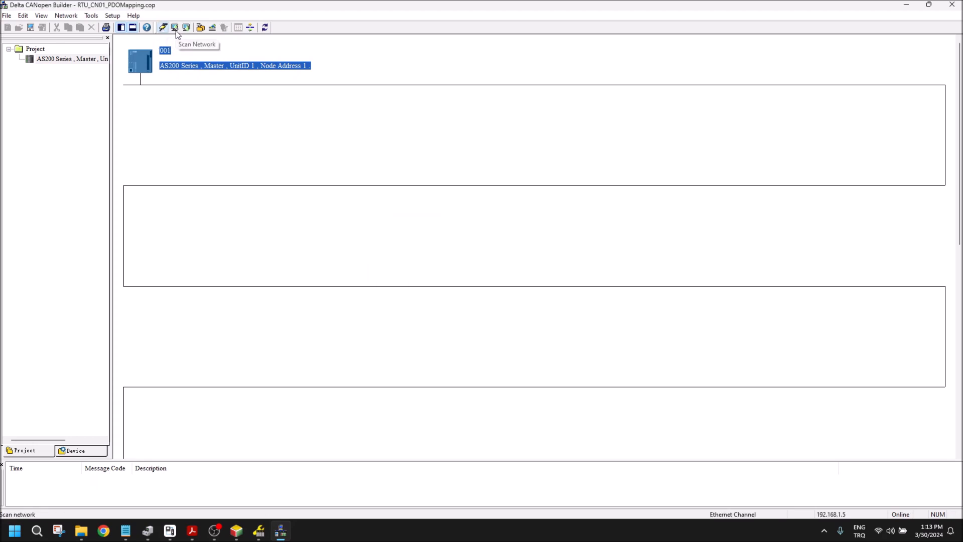
click(175, 27)
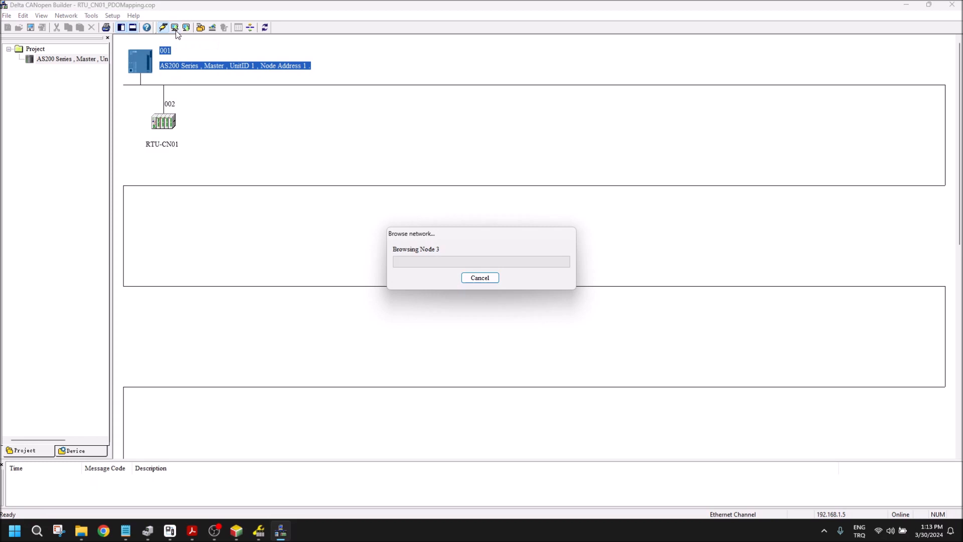
click(487, 280)
Step: Open the node configuration of the RTU-CN01 slave at node 002
click(167, 126)
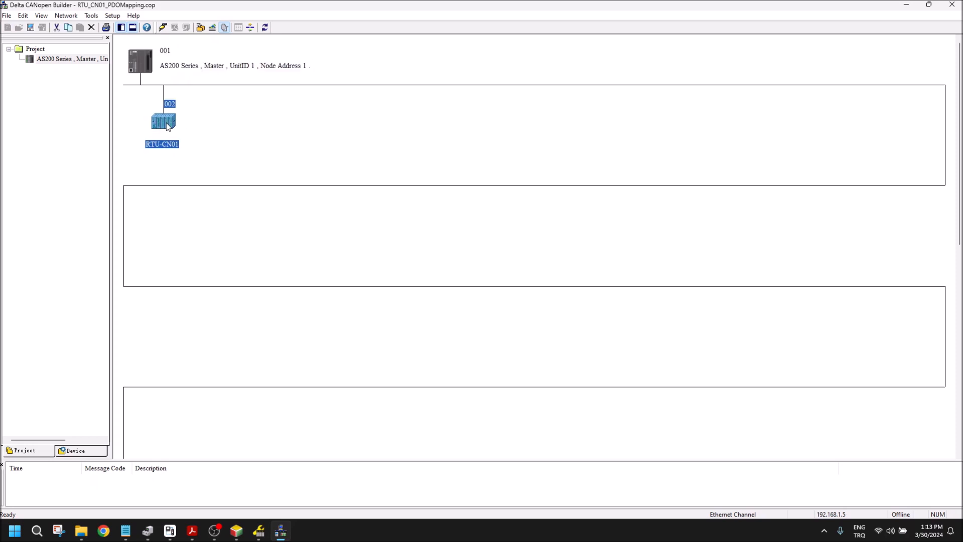
double_click(168, 125)
drag(429, 146, 469, 145)
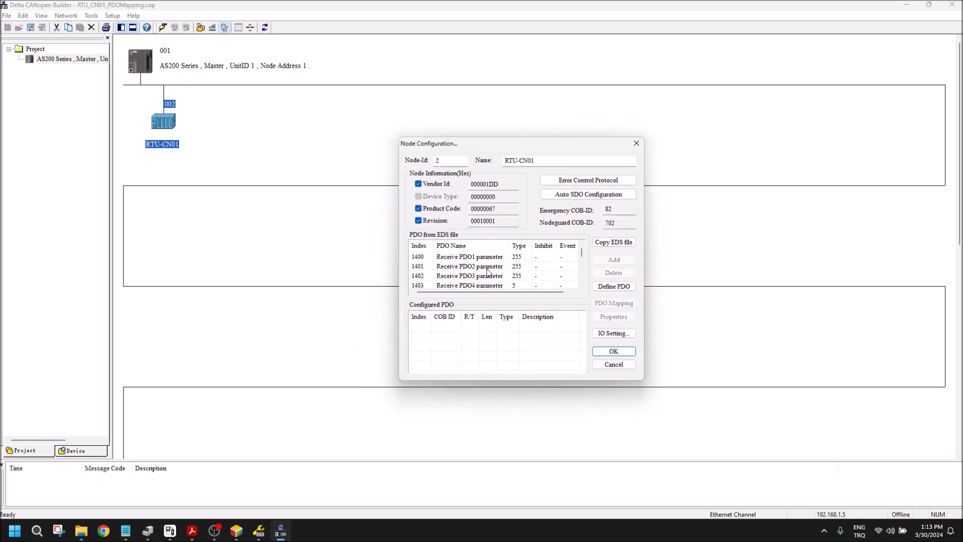
Step: Examine the node's heartbeat settings under its error control protocol, and leave them without changes
click(577, 182)
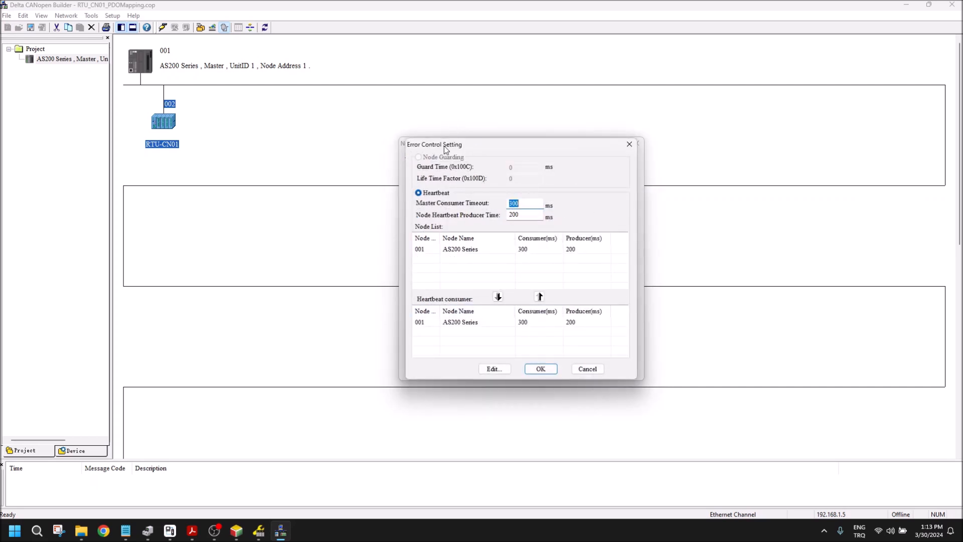
drag(514, 150, 547, 143)
click(588, 362)
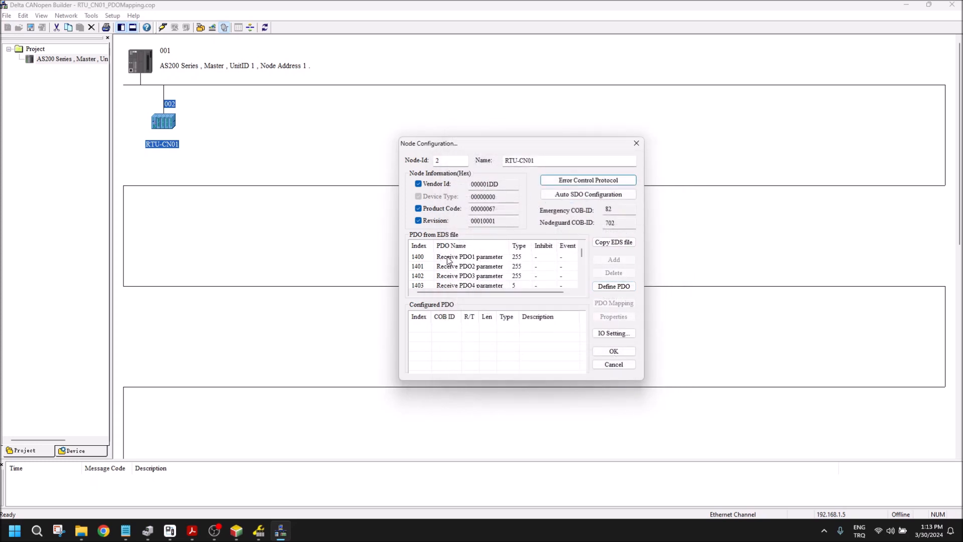
Step: Add Receive PDO1 (1400) and Transmit PDO1 (1800) to the node's configured PDOs
double_click(448, 259)
scroll(477, 283, down, 1)
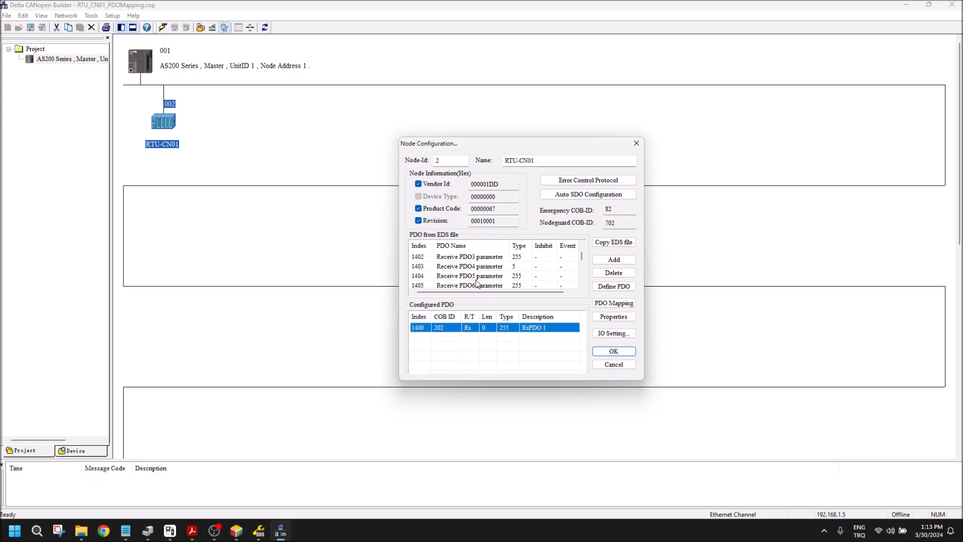
scroll(477, 281, down, 3)
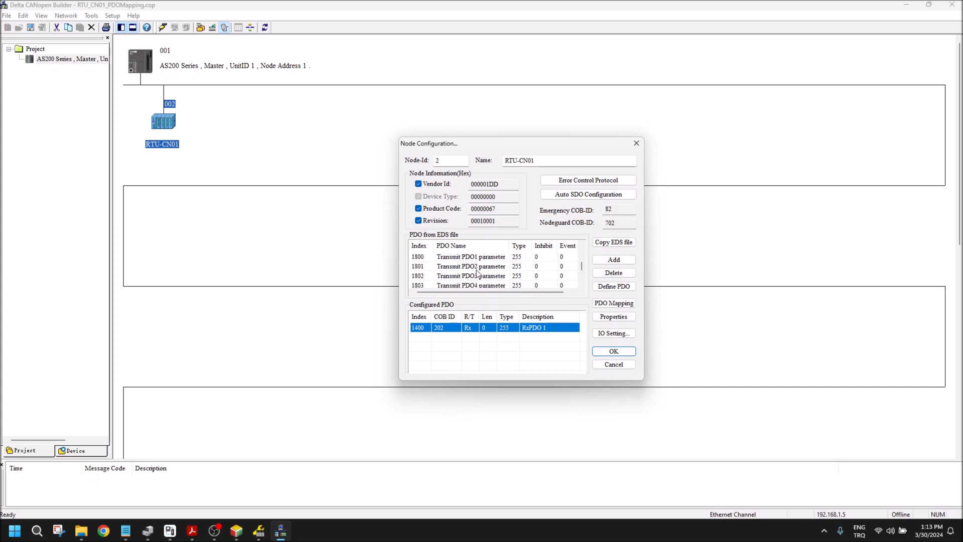
double_click(478, 256)
Step: Map the control word object (3002, sub-index 1) to RxPDO 1 of the RTU-CN01 node
double_click(492, 329)
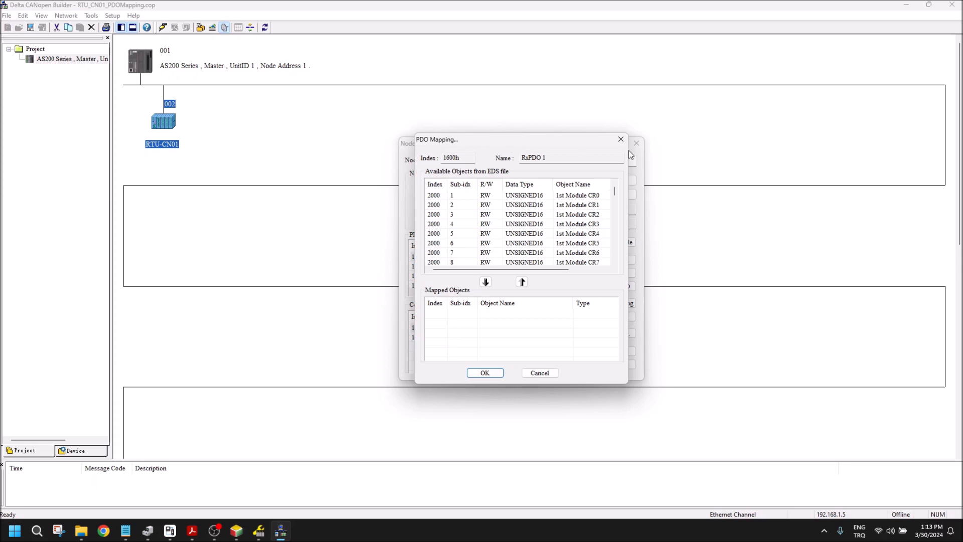
drag(571, 143, 749, 146)
drag(794, 197, 796, 263)
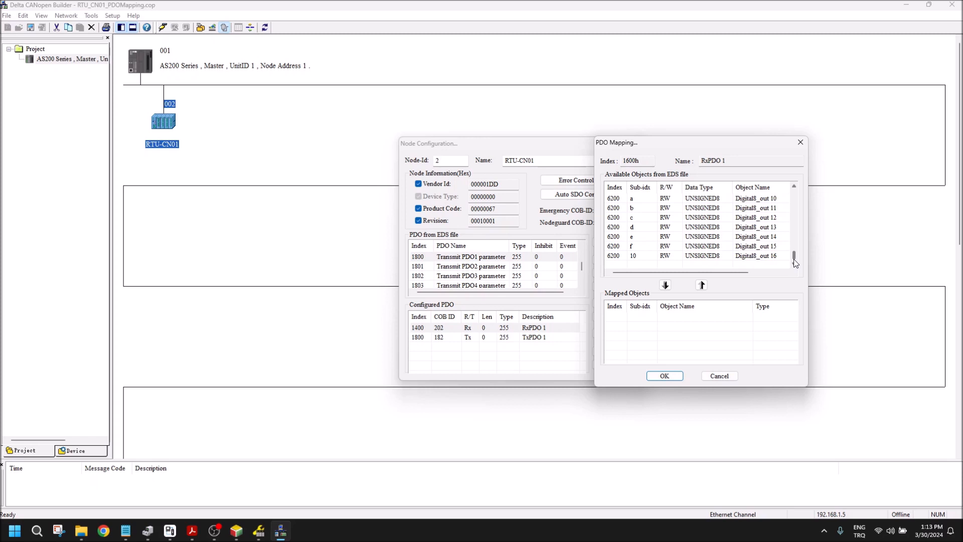
click(793, 197)
click(794, 197)
click(793, 198)
click(794, 198)
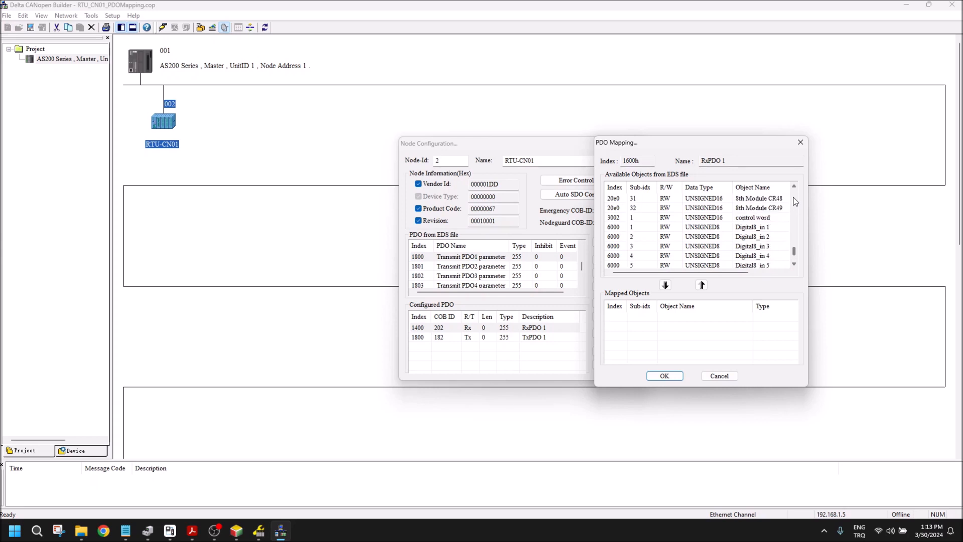
click(734, 219)
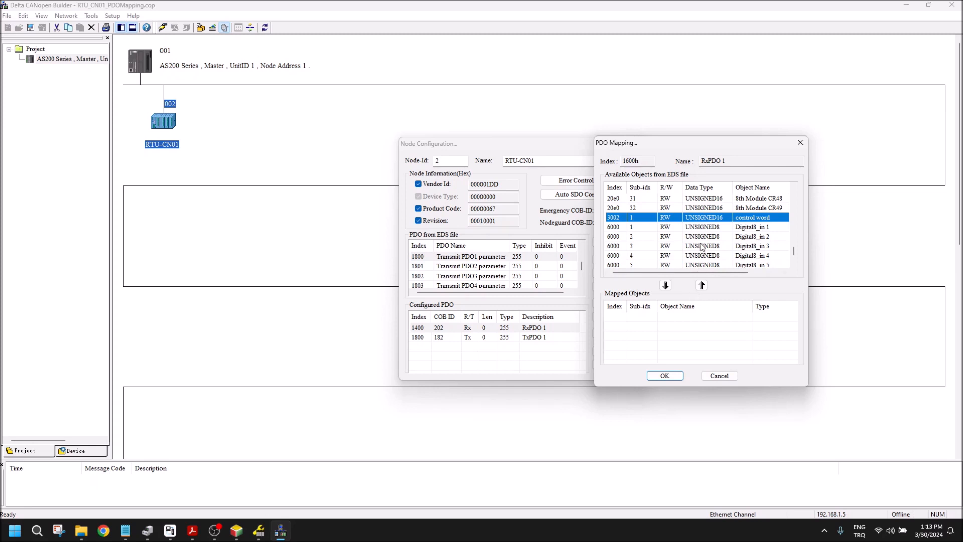
click(666, 285)
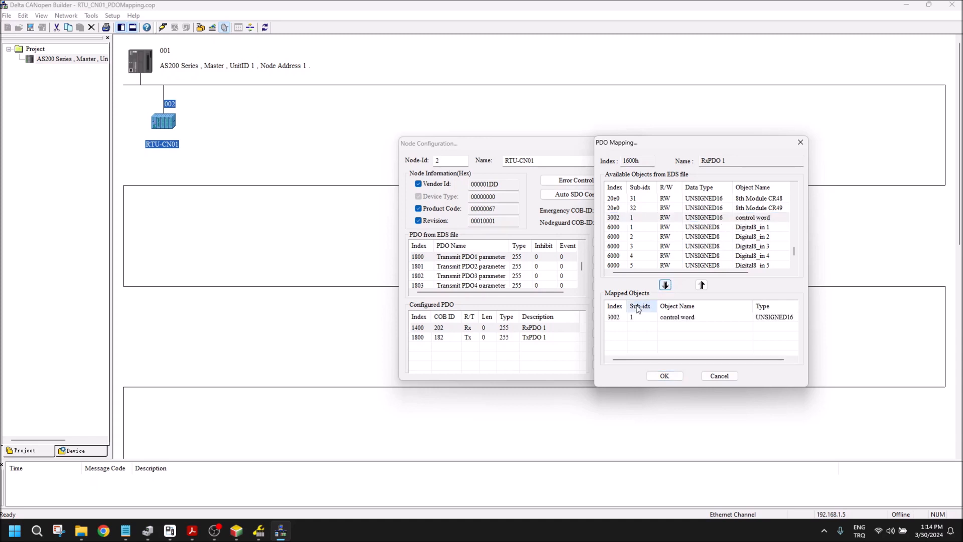
click(656, 318)
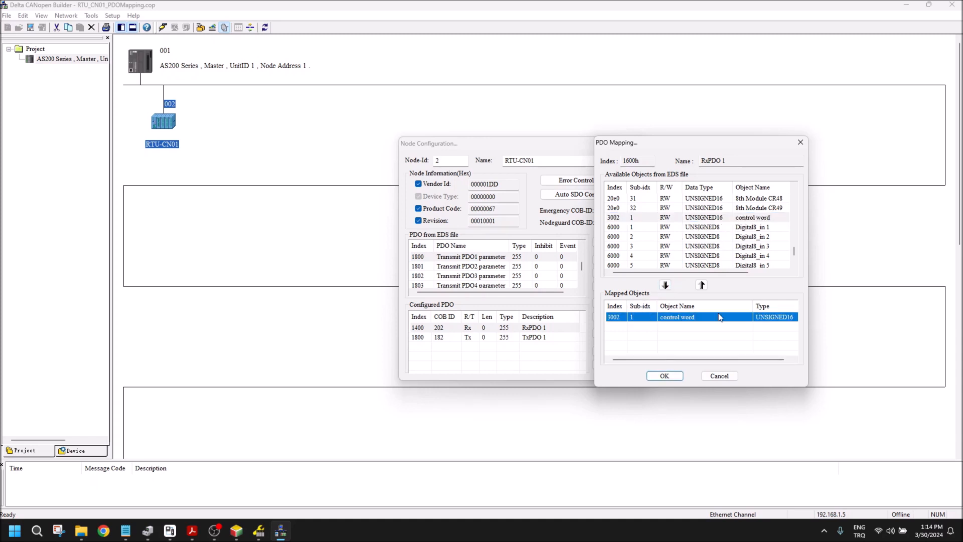
Step: Map Digital8_out 1 (6200, sub-index 1) twice to RxPDO 1 and accept the mapping
click(795, 265)
scroll(795, 266, down, 4)
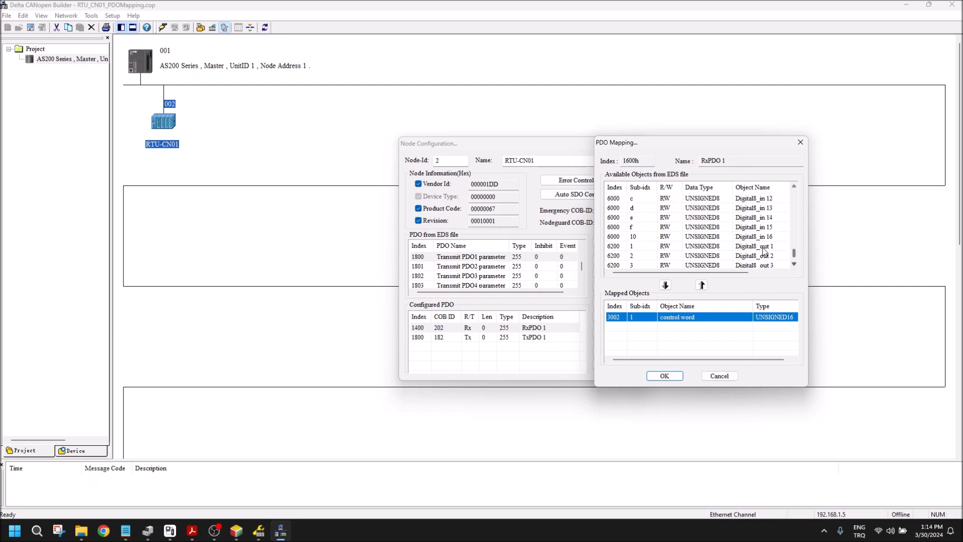
click(763, 247)
click(666, 285)
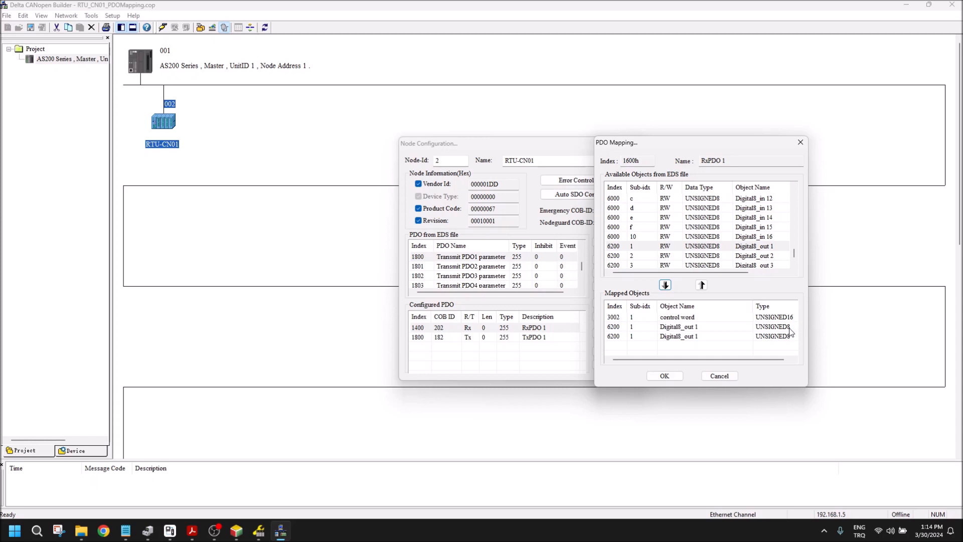
click(714, 327)
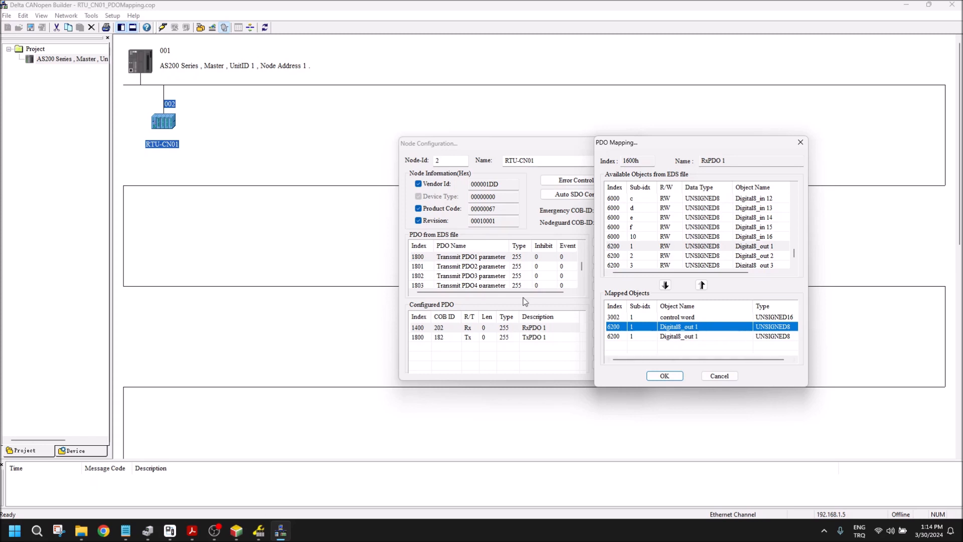
click(665, 376)
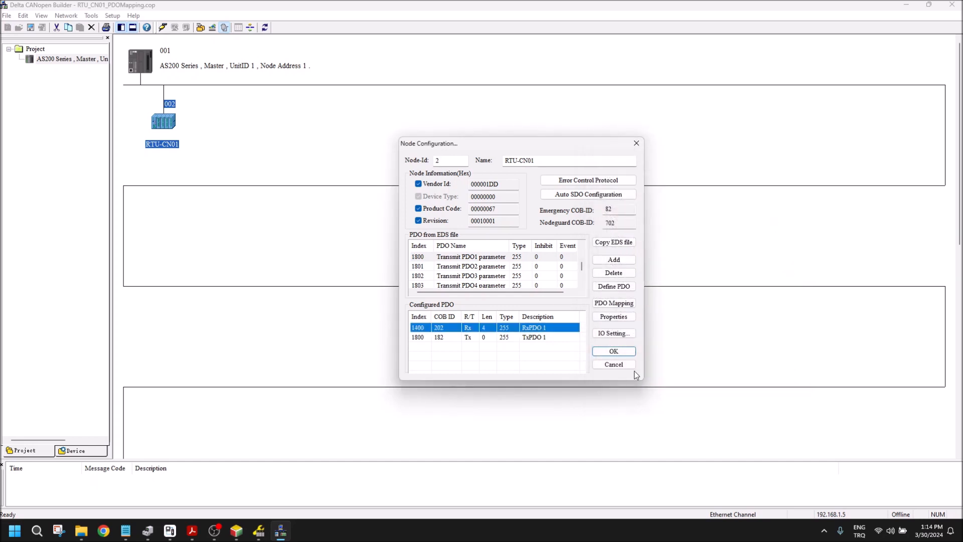
Step: Map the status word (3001) and the control word (3002) to TxPDO 1
click(471, 339)
double_click(471, 338)
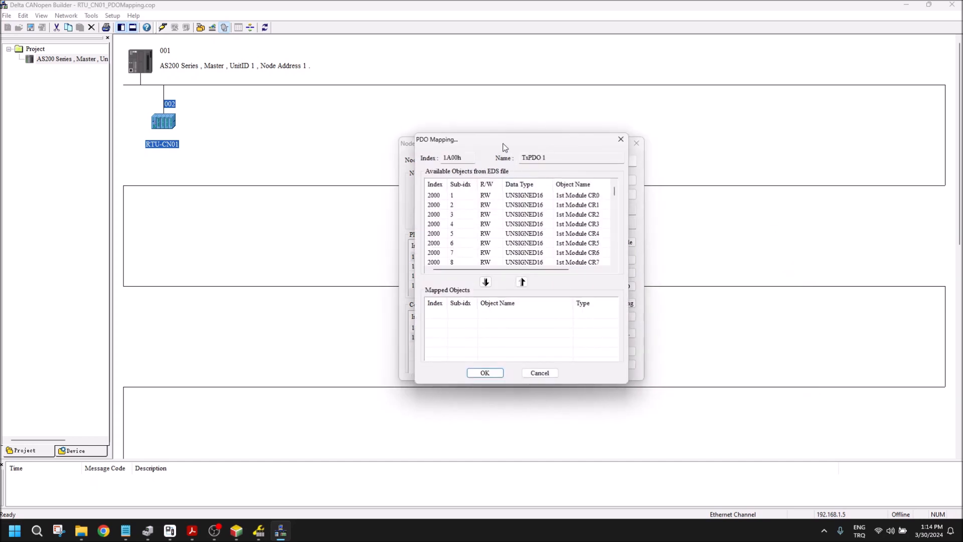
drag(503, 146, 713, 149)
scroll(825, 205, down, 10)
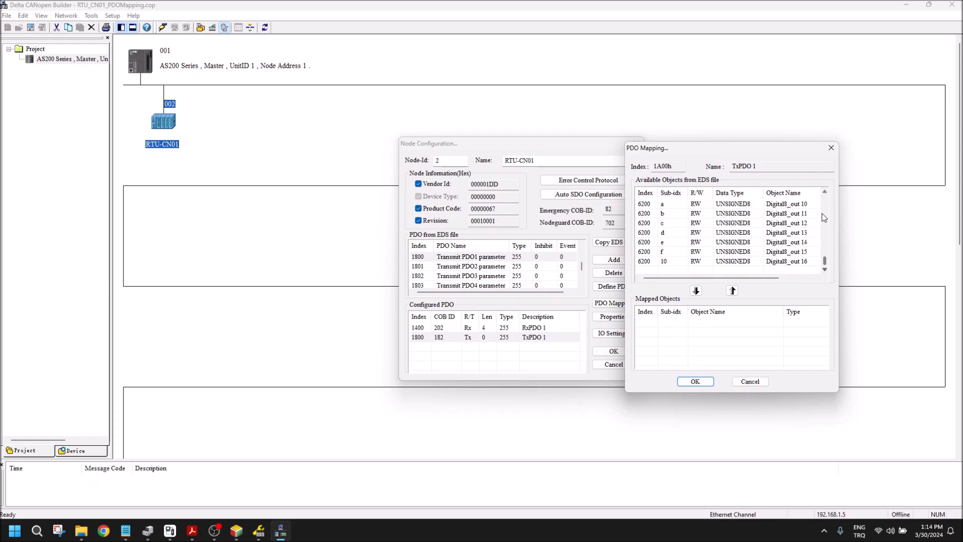
scroll(824, 215, up, 3)
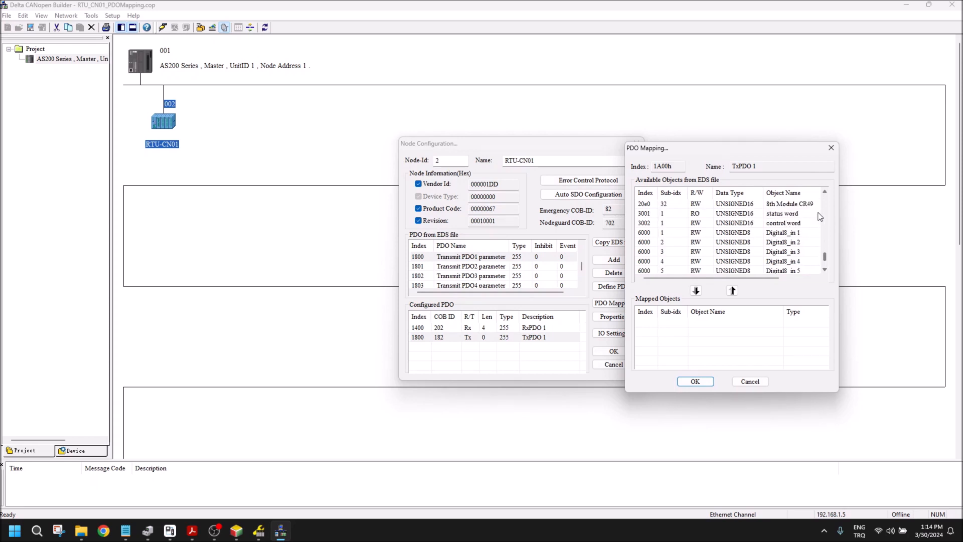
click(758, 215)
click(696, 291)
click(722, 223)
click(697, 291)
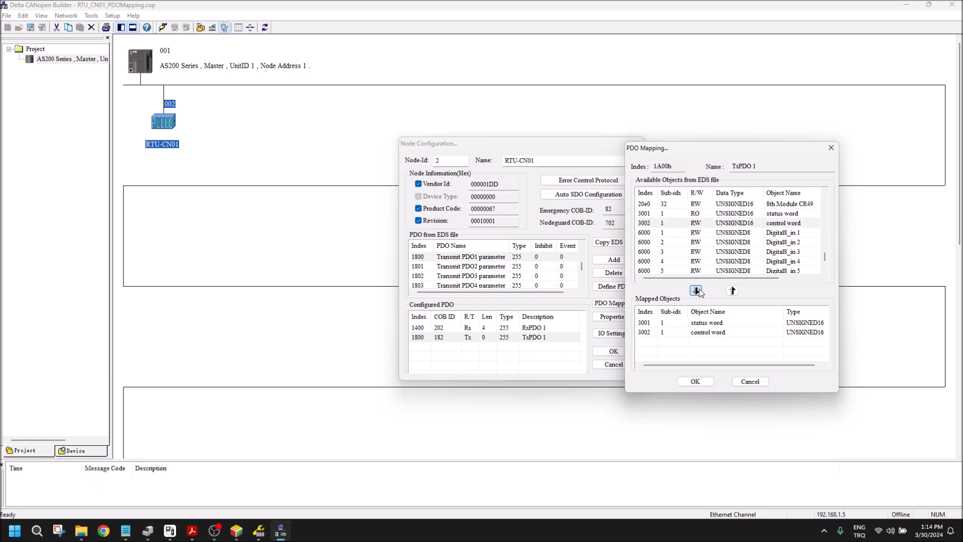
Step: Map Digital8_in 1 (6000, sub-index 1) twice to TxPDO 1 and accept the mapping
click(748, 233)
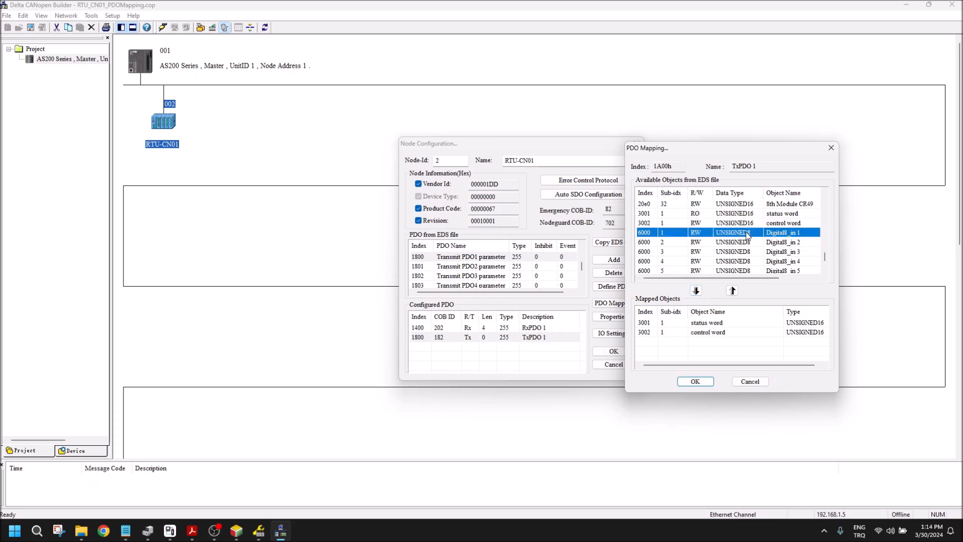
click(696, 291)
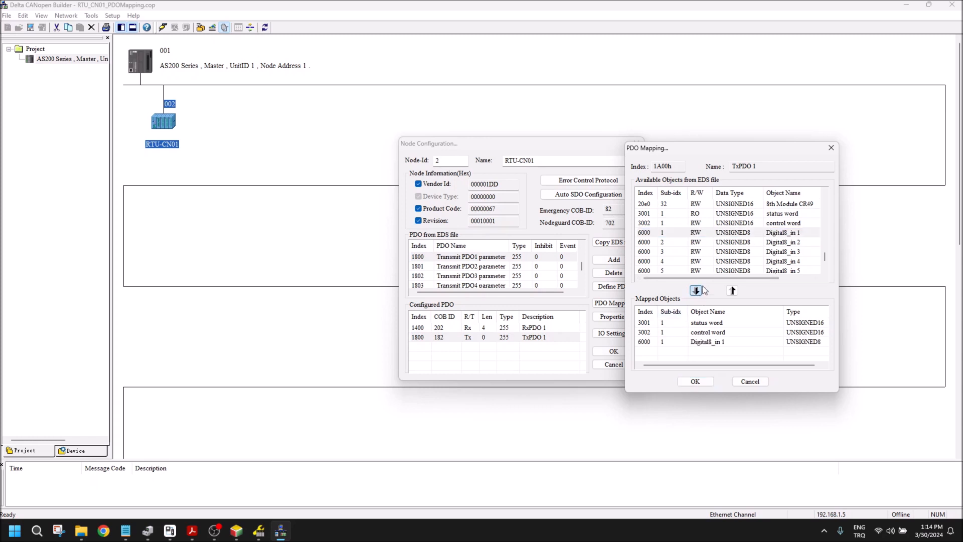
click(744, 237)
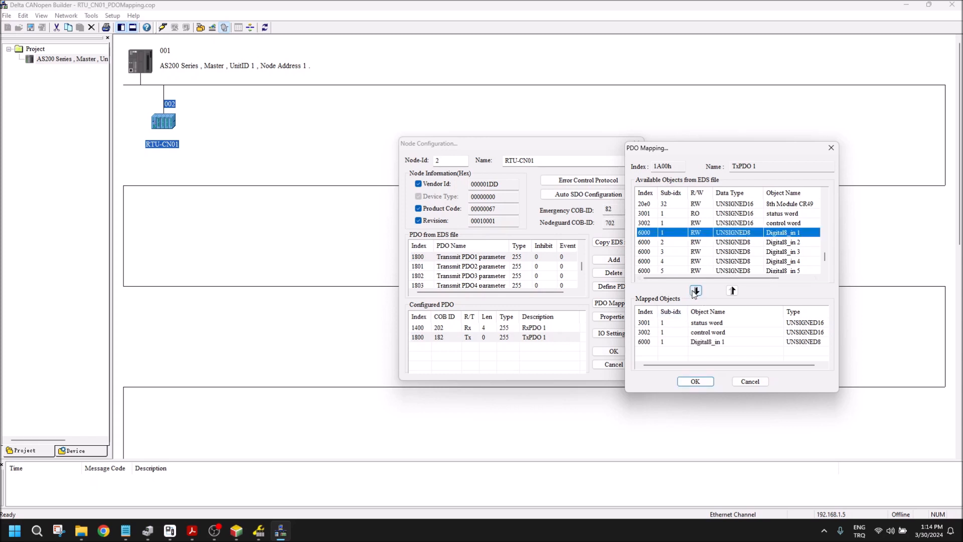
click(696, 292)
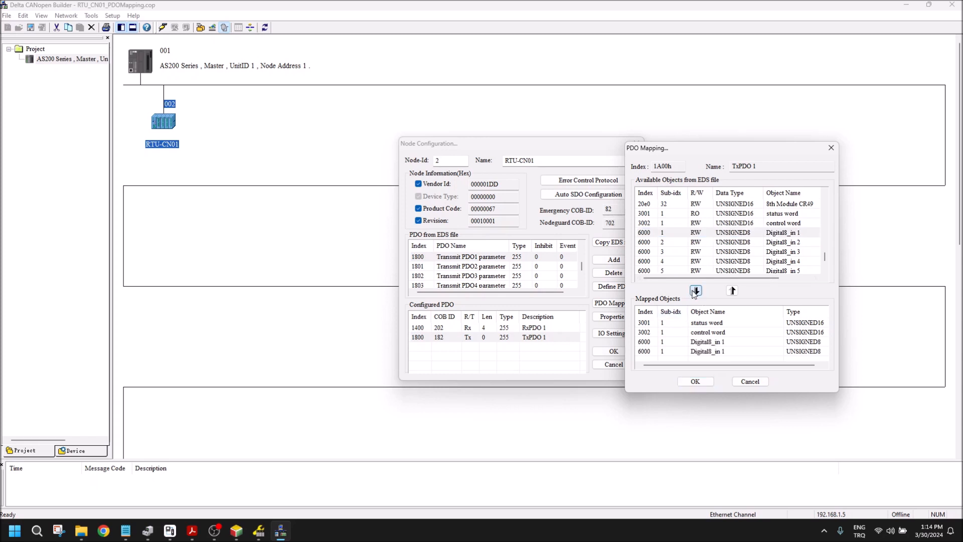
click(701, 381)
Step: In the RTU's IO settings, set 8 digital input points and 8 digital output points, and accept the configuration
click(595, 335)
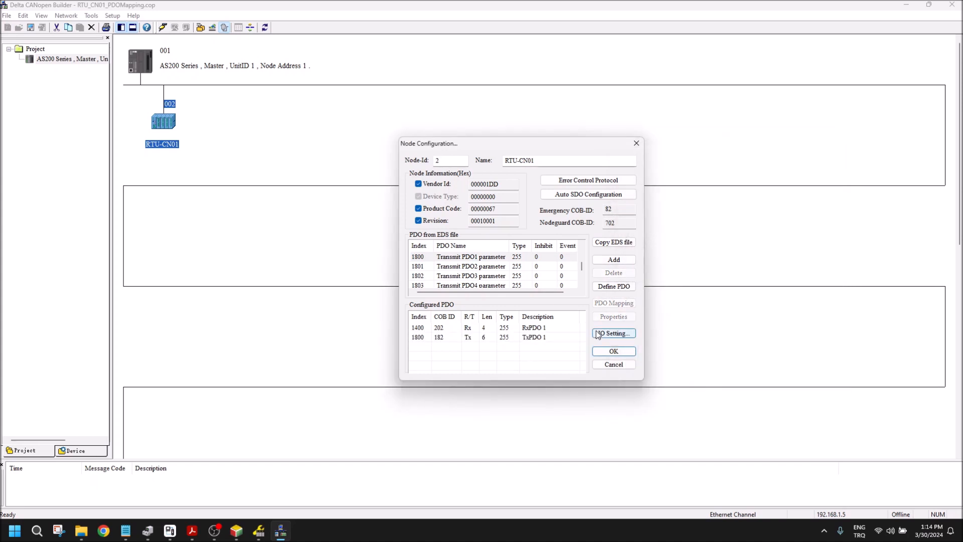
double_click(604, 222)
click(534, 247)
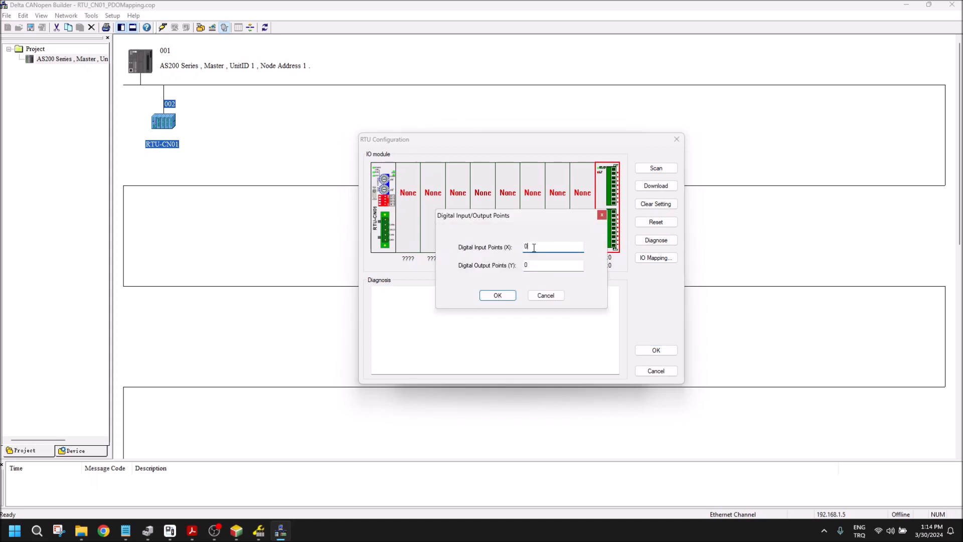
text(8)
click(536, 265)
text(8)
drag(526, 218, 568, 215)
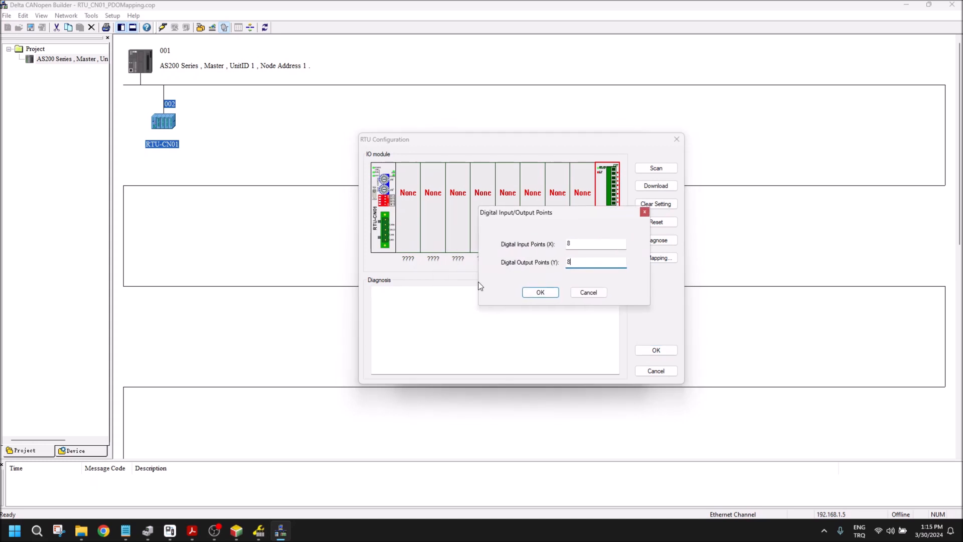
click(541, 293)
click(646, 350)
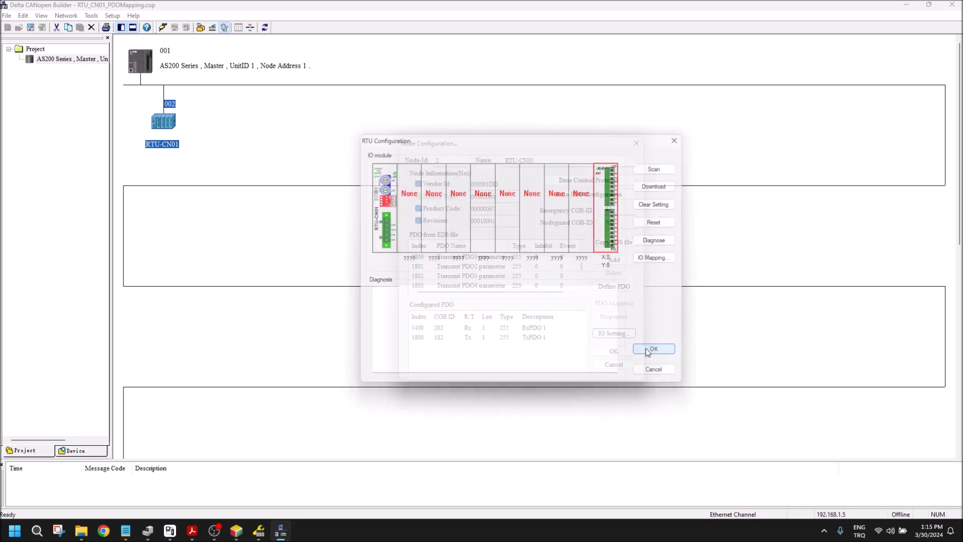
Step: Replace Digital8_out 1 in the RxPDO 1 mapping with the control word (3002)
click(529, 328)
click(612, 271)
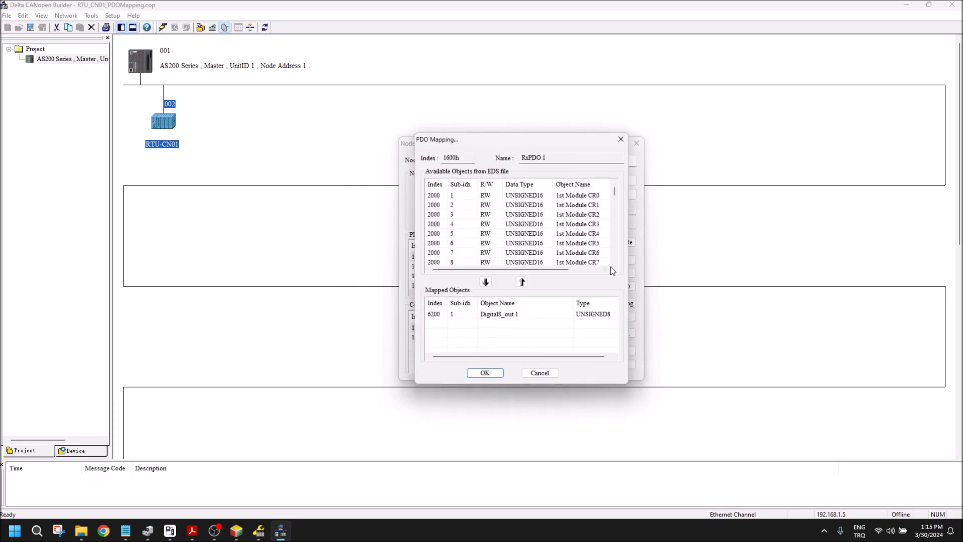
click(512, 315)
click(522, 282)
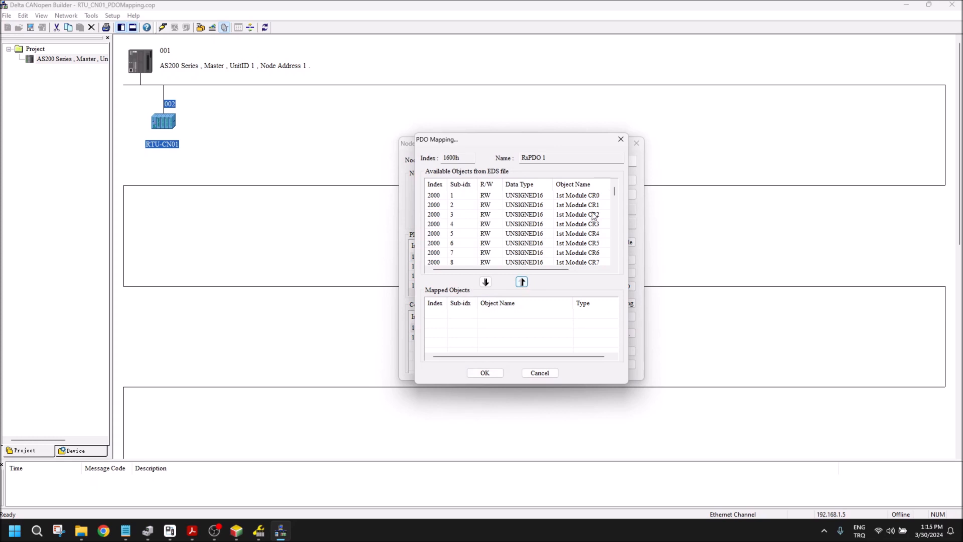
drag(614, 193, 609, 260)
scroll(616, 202, up, 5)
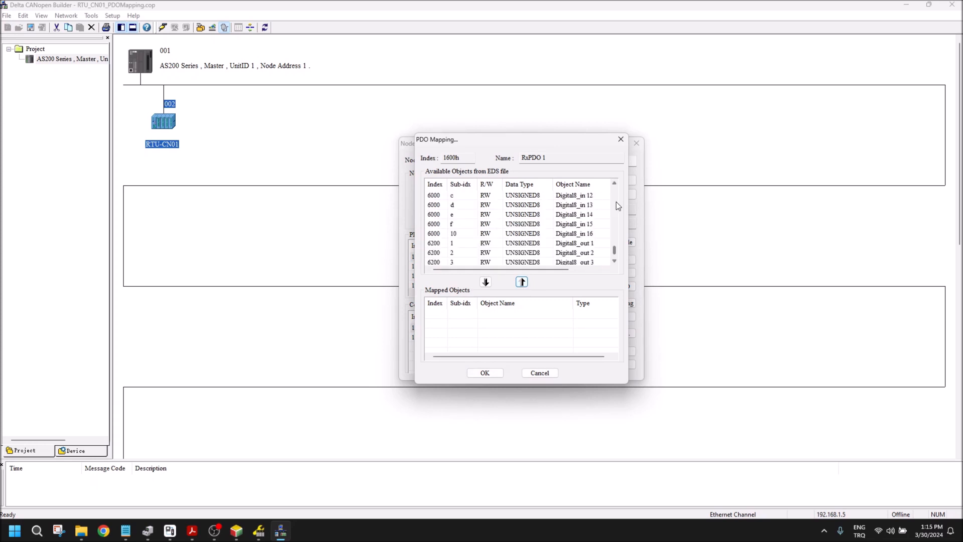
click(572, 215)
click(485, 283)
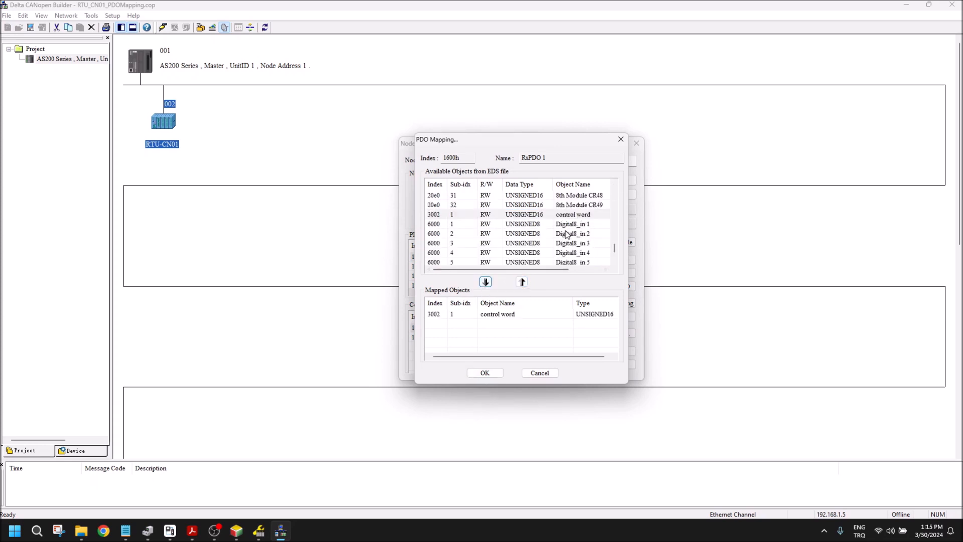
Step: Add Digital8_out 1 (6200, sub-index 1) twice after the control word in RxPDO 1 and accept the mapping
scroll(614, 257, down, 3)
scroll(614, 257, down, 10)
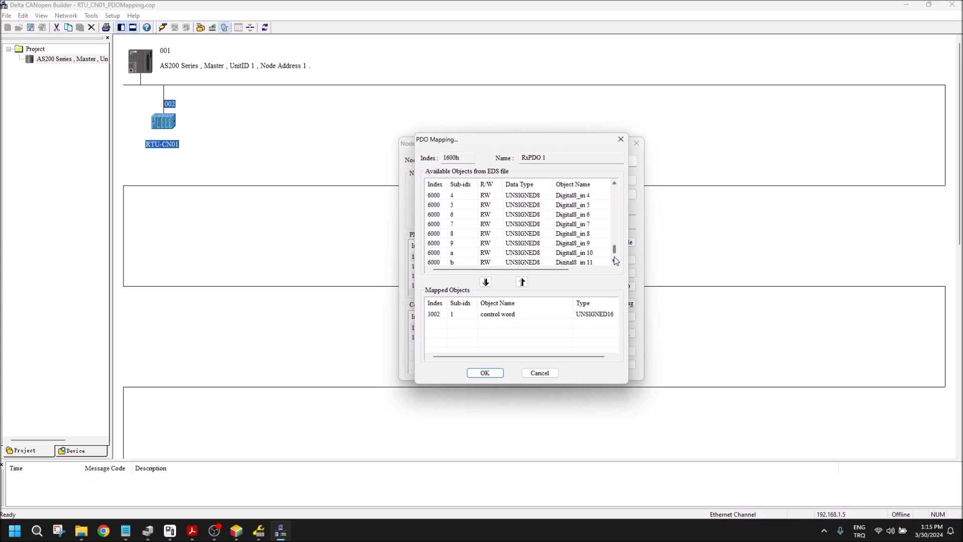
click(592, 254)
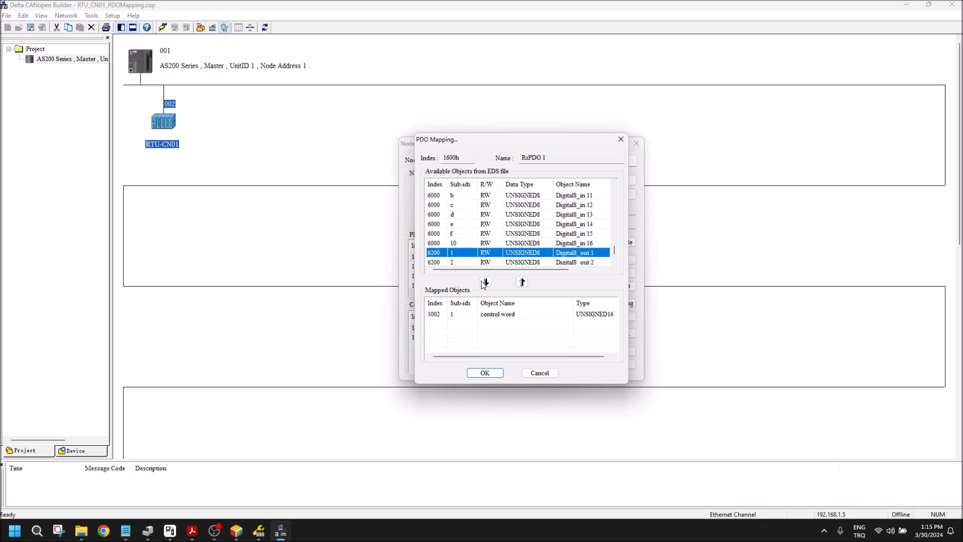
click(485, 282)
click(572, 252)
click(485, 282)
click(478, 374)
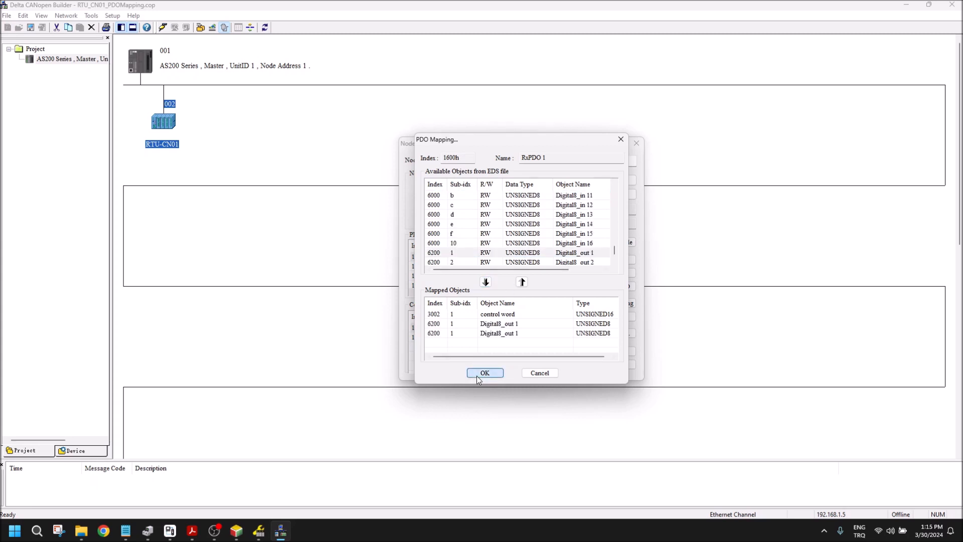
Step: Replace the mapped object of TxPDO 1 with the status word (3001) and the control word (3002)
double_click(503, 337)
click(498, 315)
click(522, 282)
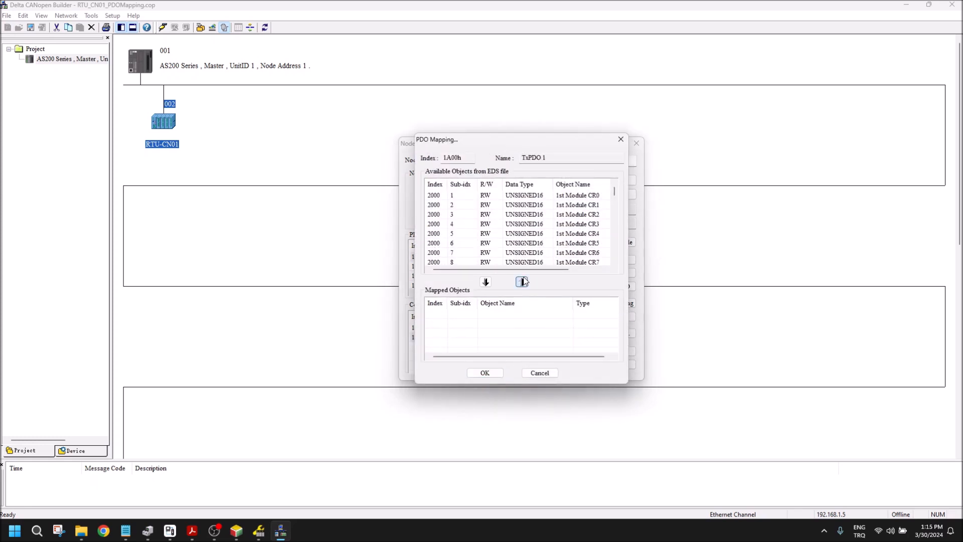
click(615, 244)
drag(614, 205, 615, 253)
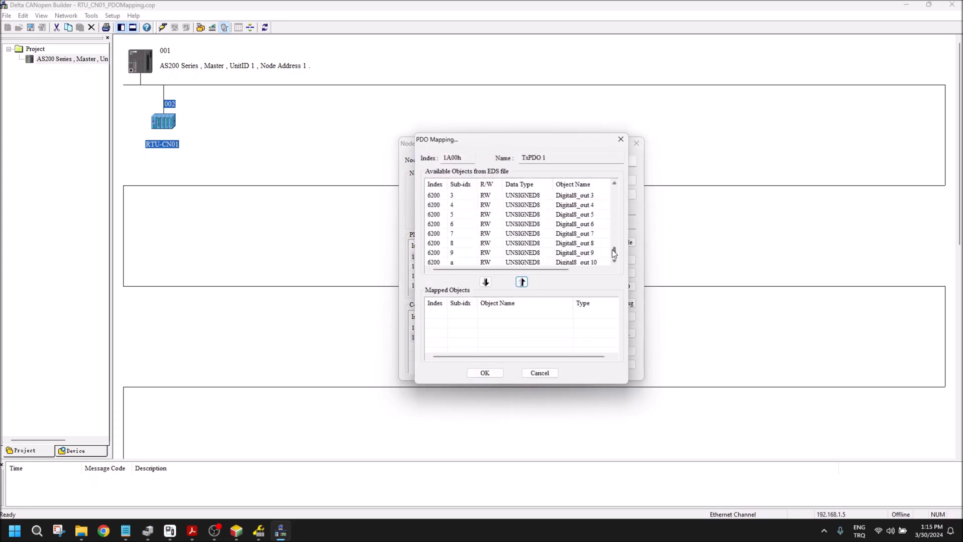
scroll(614, 209, up, 5)
click(520, 243)
click(486, 282)
click(577, 253)
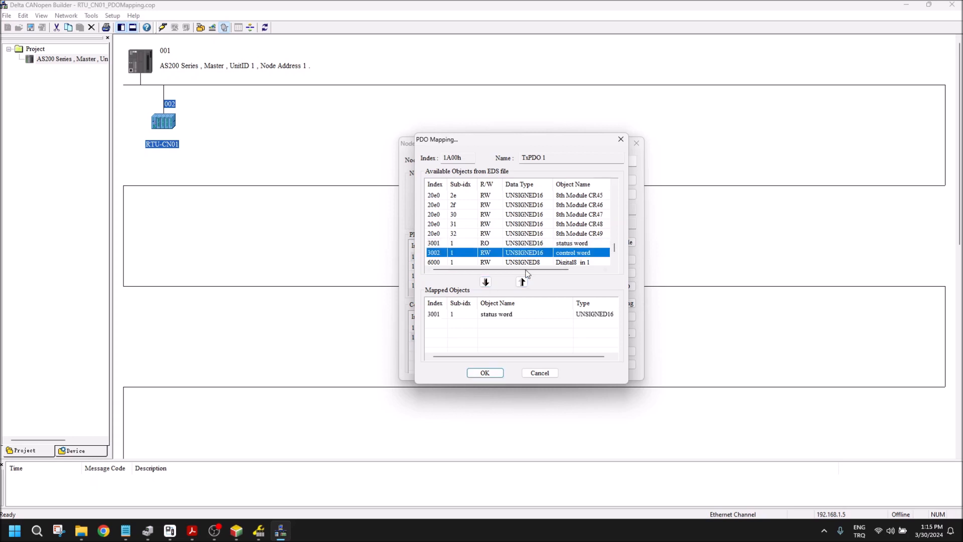
click(485, 282)
Step: Add two 8-bit digital input objects (6000), starting with Digital8_in 1, to TxPDO 1, and accept the mapping and node configuration
scroll(616, 257, down, 1)
click(577, 253)
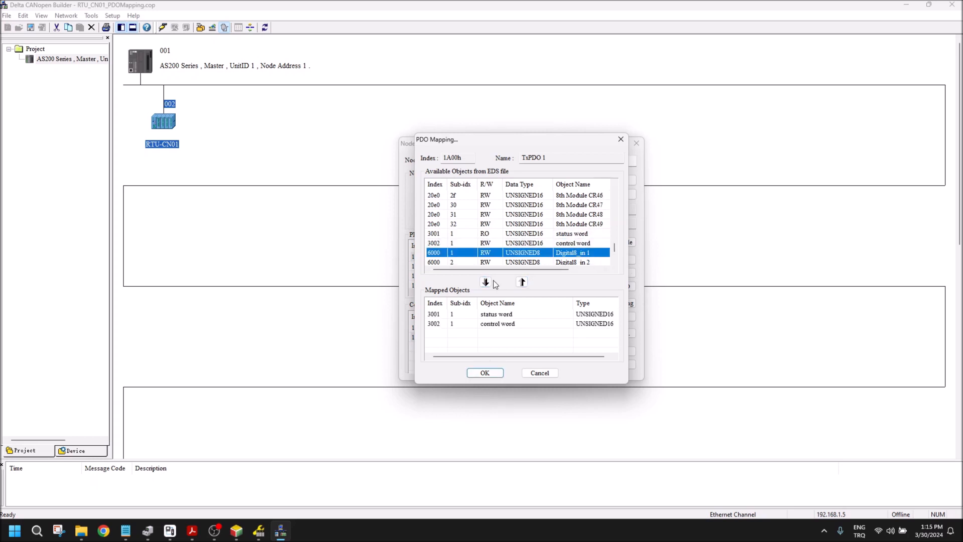
click(487, 282)
click(572, 262)
click(486, 282)
click(481, 374)
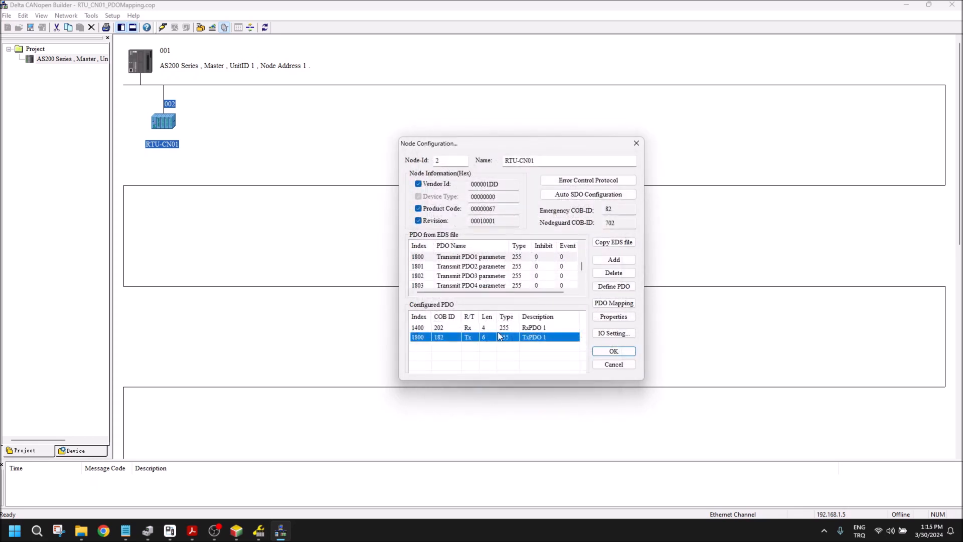
click(599, 351)
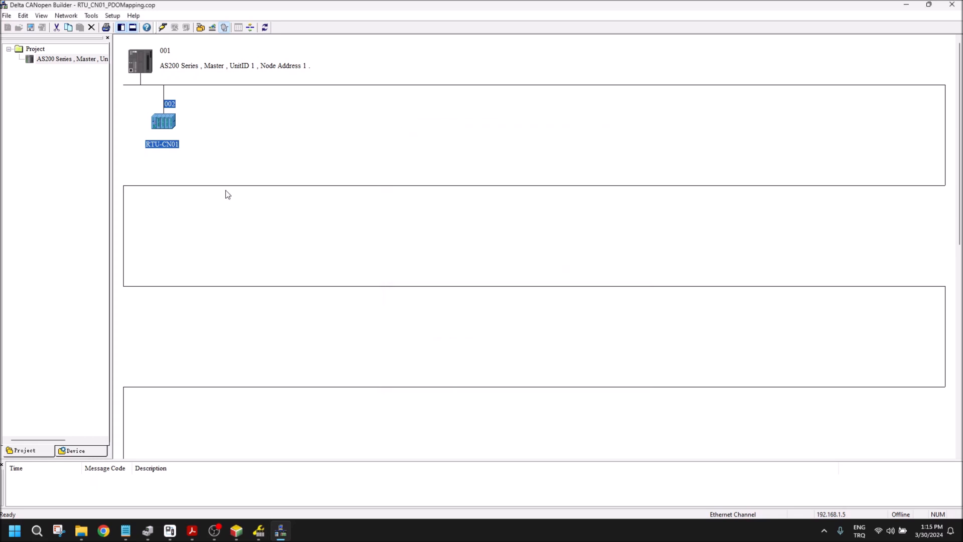
Step: Go online with the AS200 Series master and download the network configuration, allowing the PLC's state to be affected
click(163, 27)
click(175, 28)
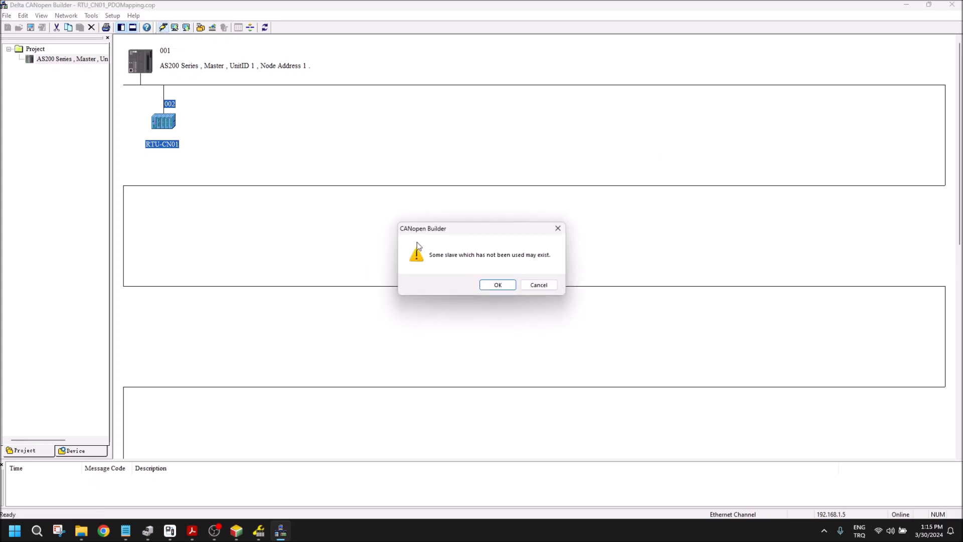
click(497, 286)
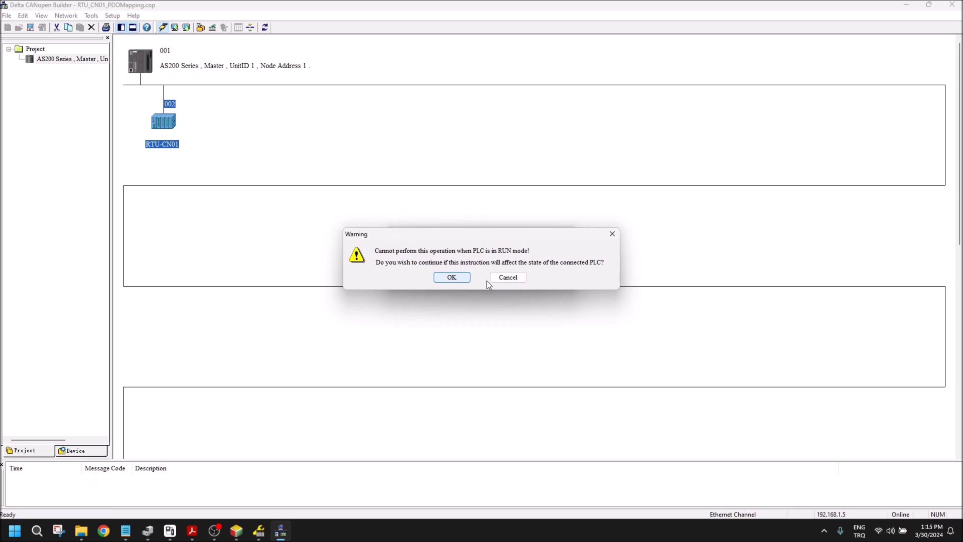
click(452, 277)
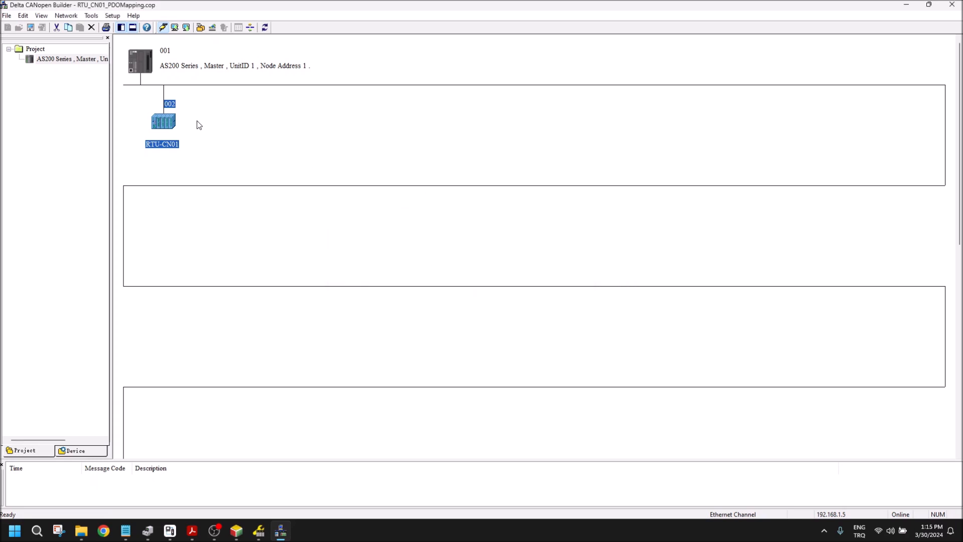
Step: Add the RTU-CN01 slave (node 002) to the AS200 Series master's node list
click(140, 67)
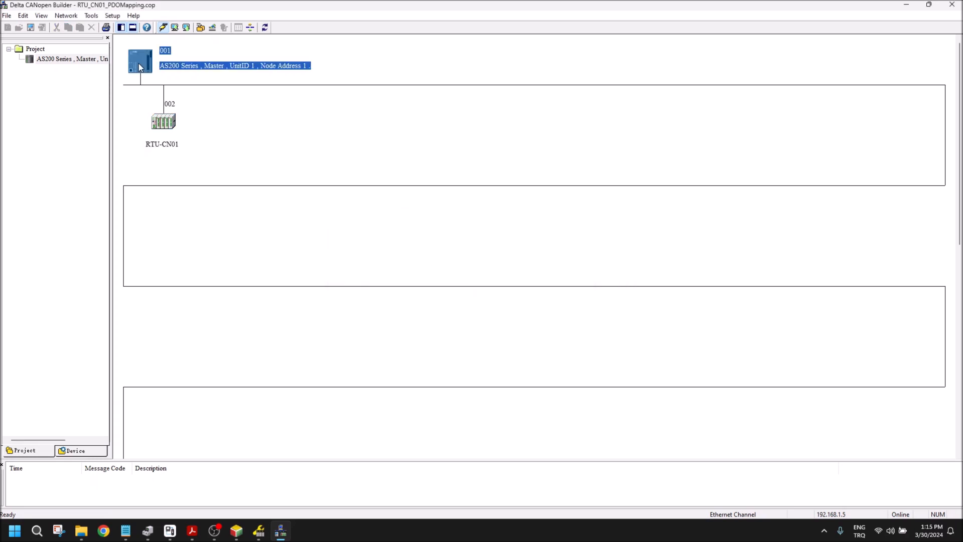
double_click(138, 63)
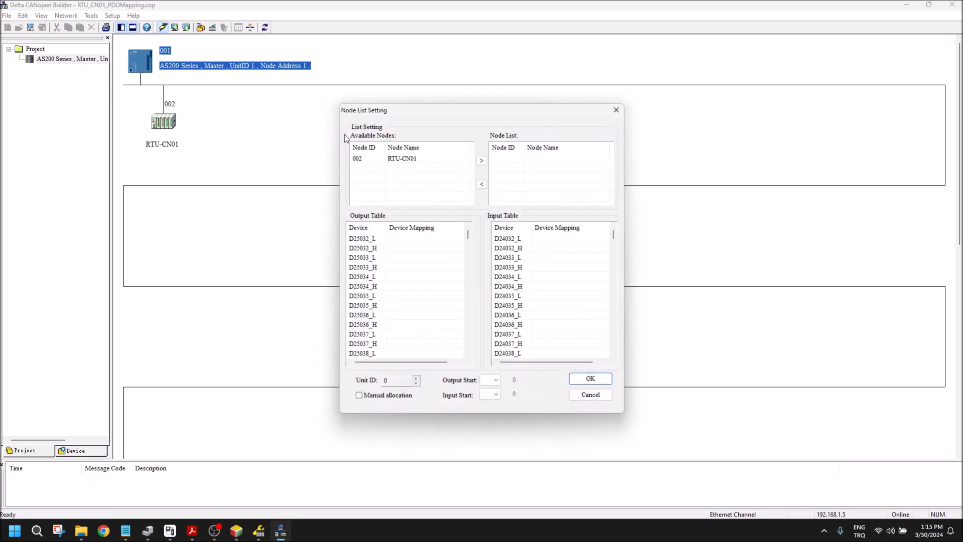
double_click(401, 159)
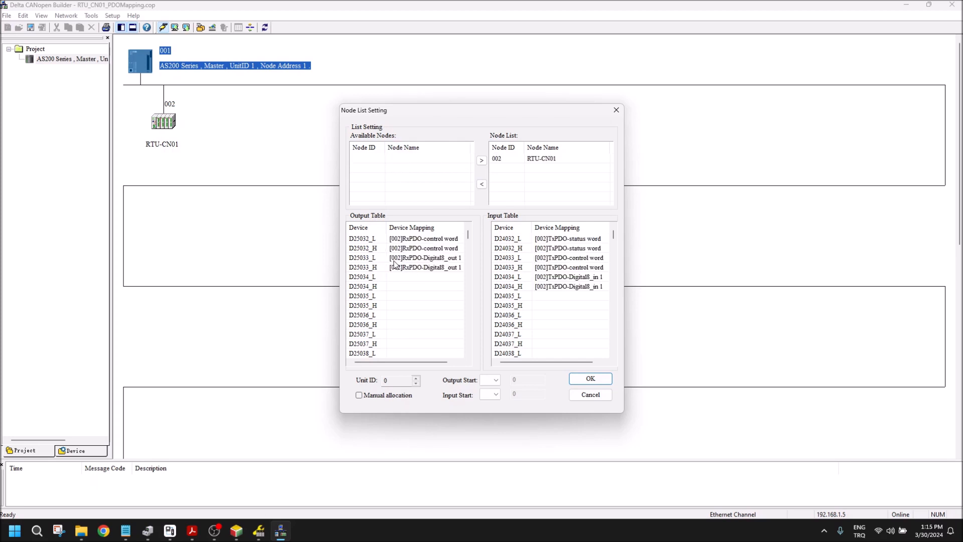
Step: Capture a screenshot of the Node List Setting dialog with its output and input tables, and accept the node list
click(60, 532)
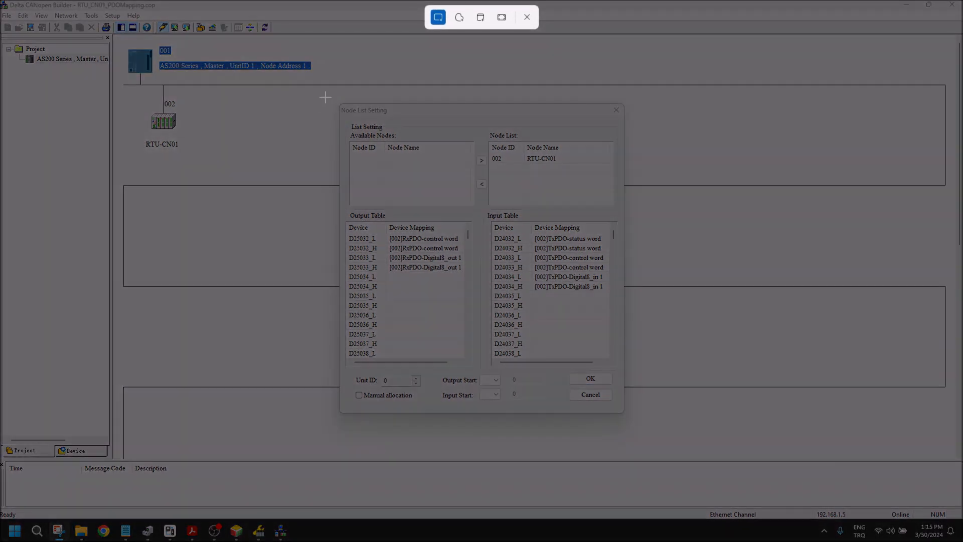
drag(327, 97, 635, 436)
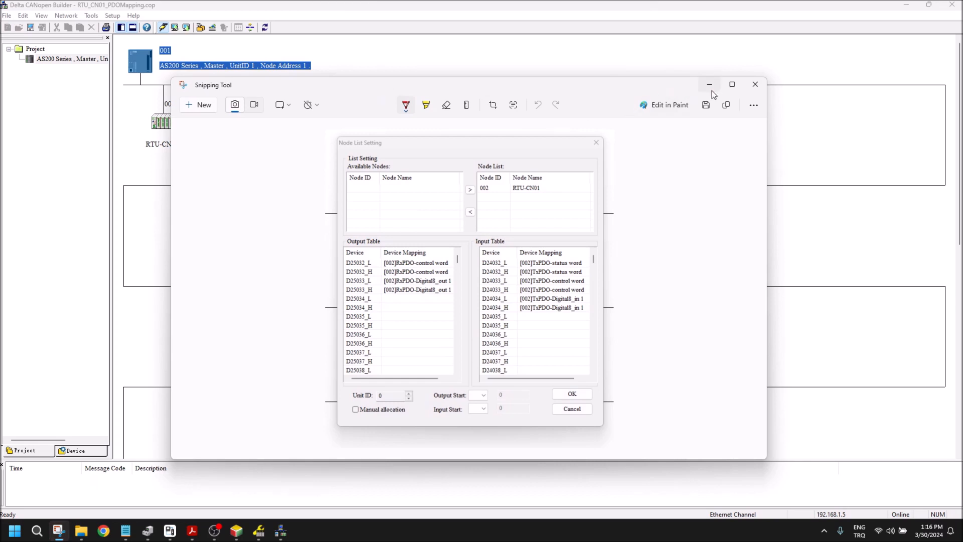
click(710, 84)
click(598, 380)
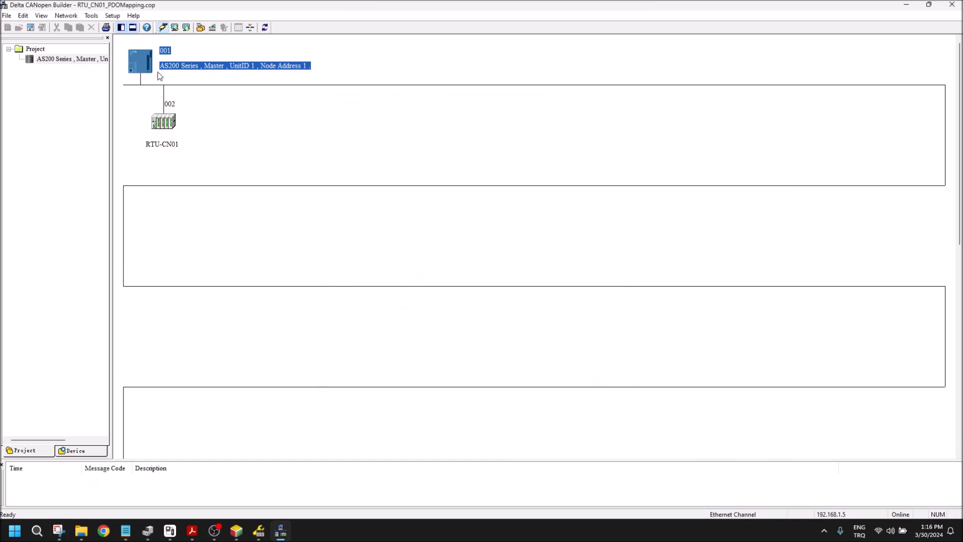
Step: Download the network configuration with the assigned RTU-CN01 node to the master, allowing the PLC's state to be affected
click(186, 28)
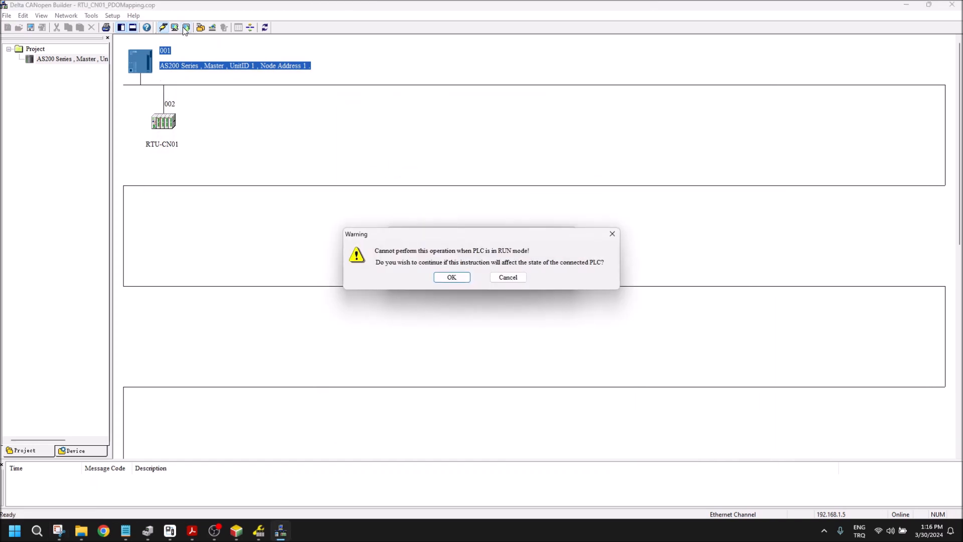
click(452, 279)
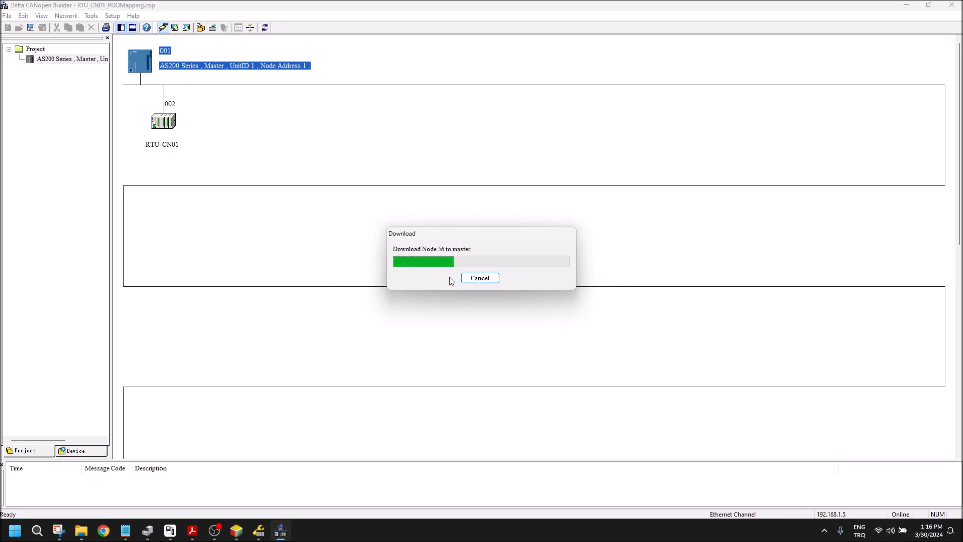
click(451, 279)
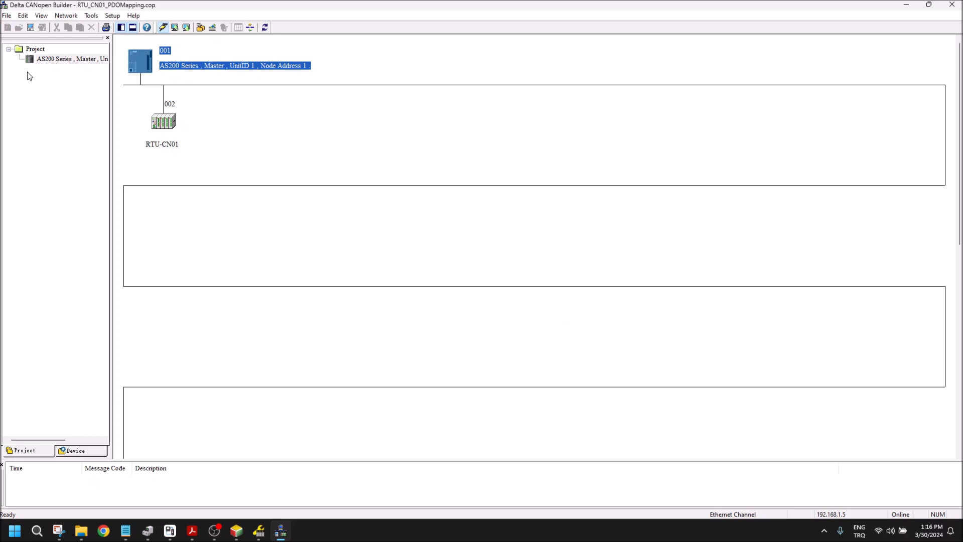
Step: Save and close the CANopen project and the hardware configuration to return to ISPSoft
click(31, 27)
click(950, 5)
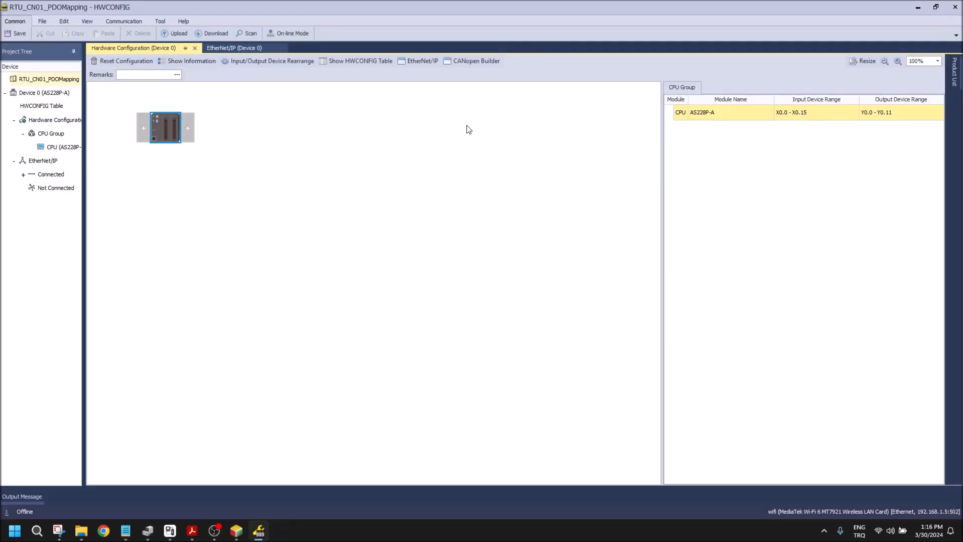
click(16, 34)
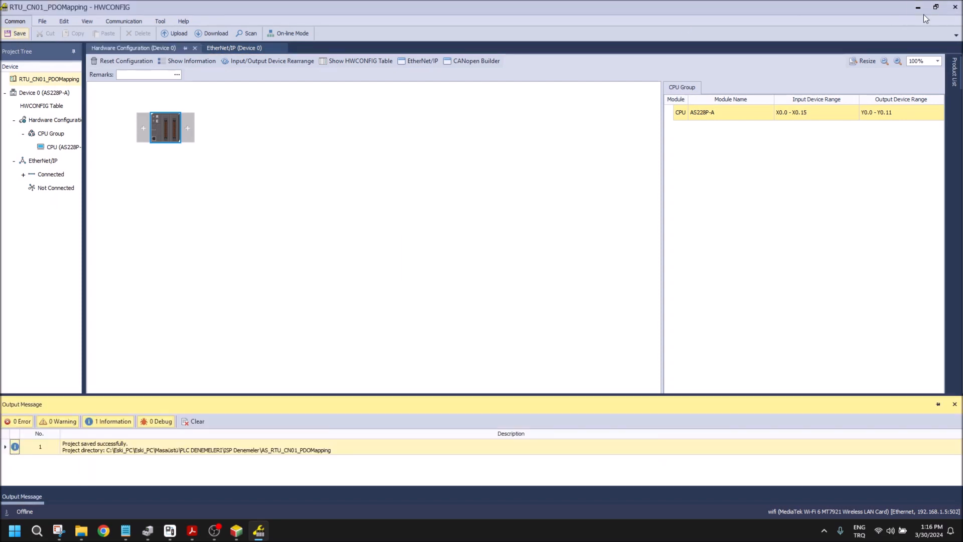
click(955, 7)
Step: Start online monitoring of the PLC program and clear the D24033 entry from the Monitor Table
click(176, 32)
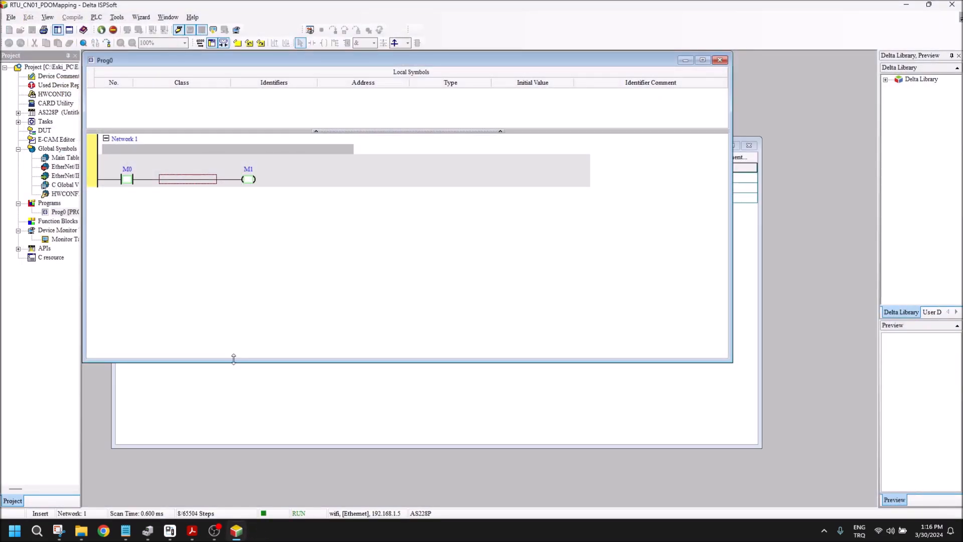
click(360, 386)
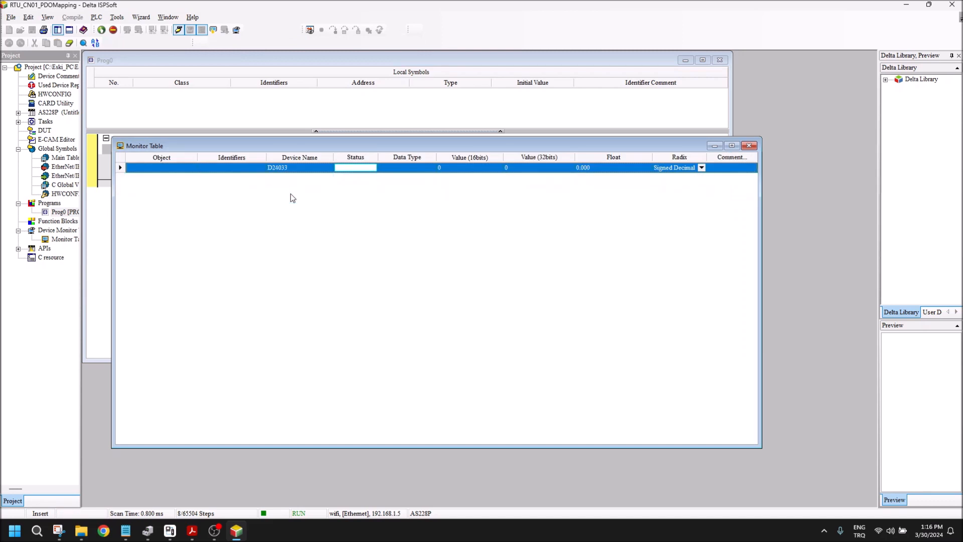
Step: Consult the captured node list beside the Monitor Table and add two output devices to the table, starting at D25032
click(59, 531)
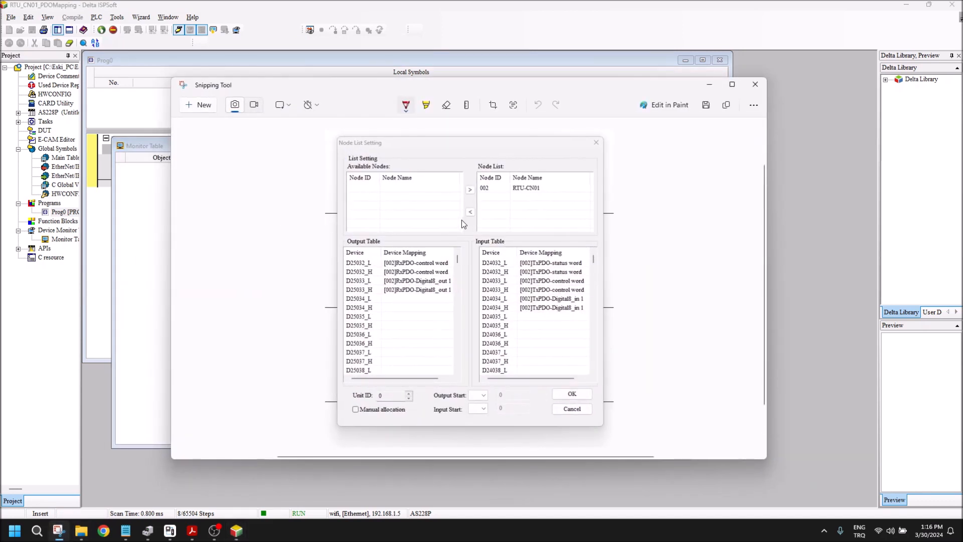
drag(403, 86, 526, 88)
drag(291, 80, 408, 123)
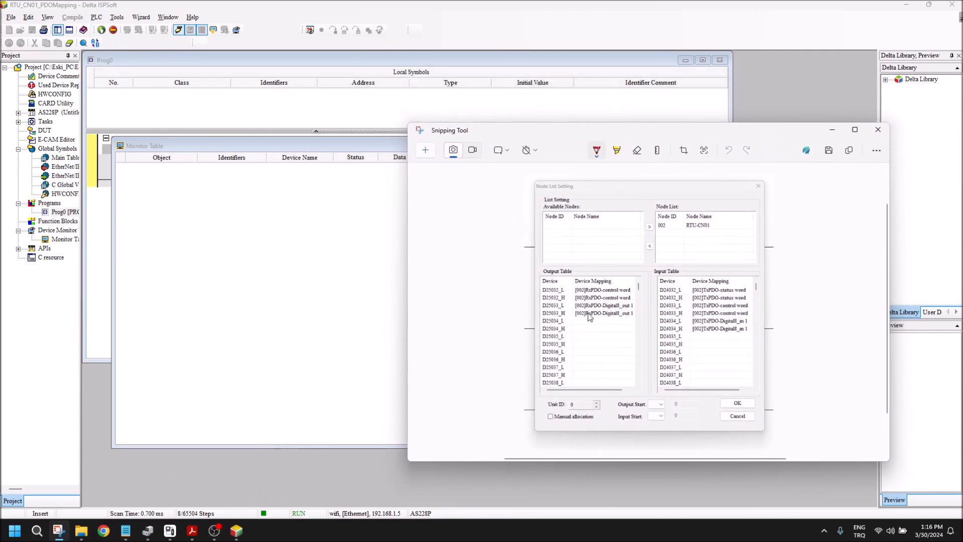
double_click(296, 267)
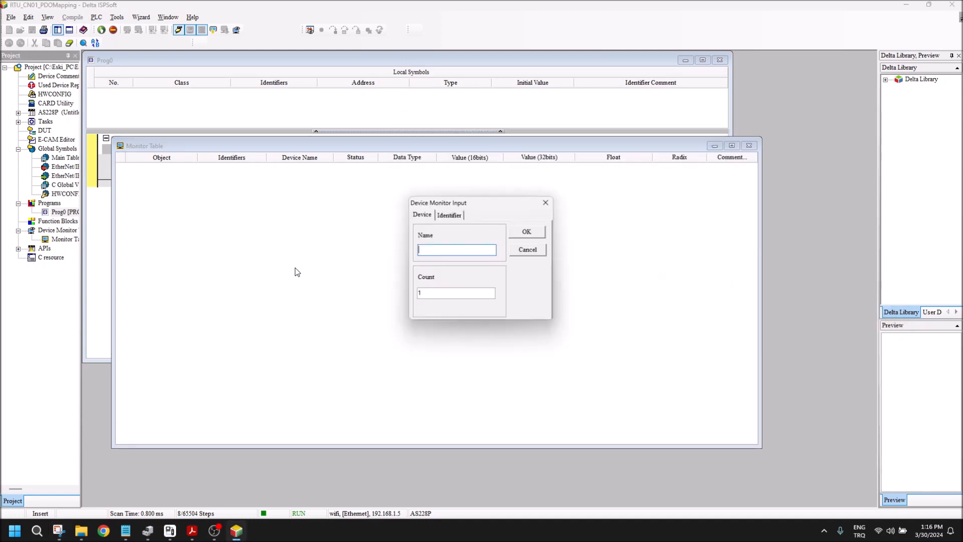
text(d25032)
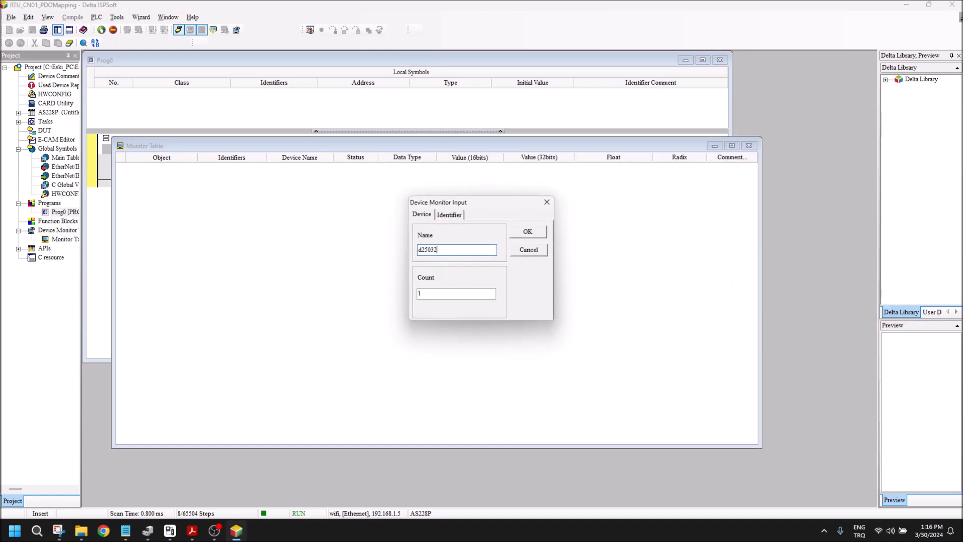
key(Tab)
text(2)
key(Return)
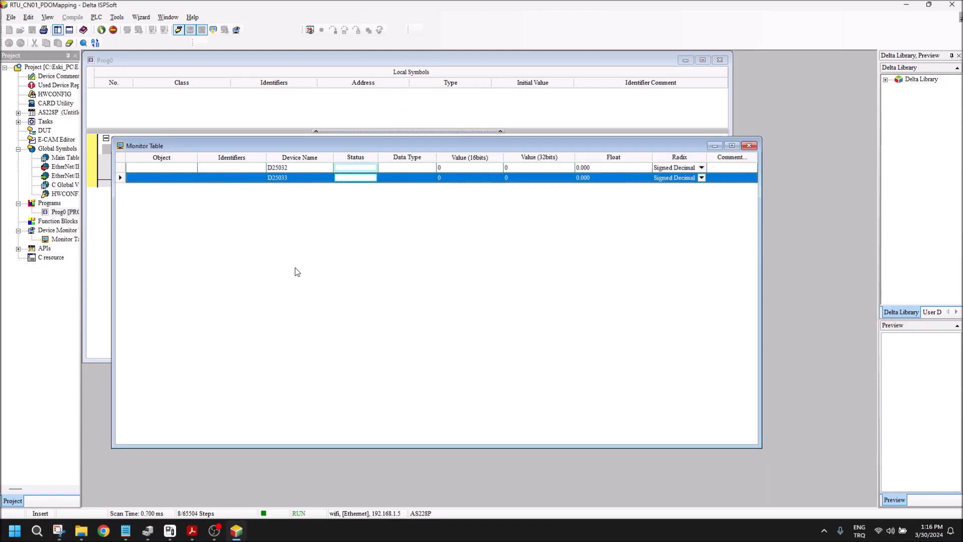
Step: Add three input devices to the Monitor Table, starting at D24032
click(63, 536)
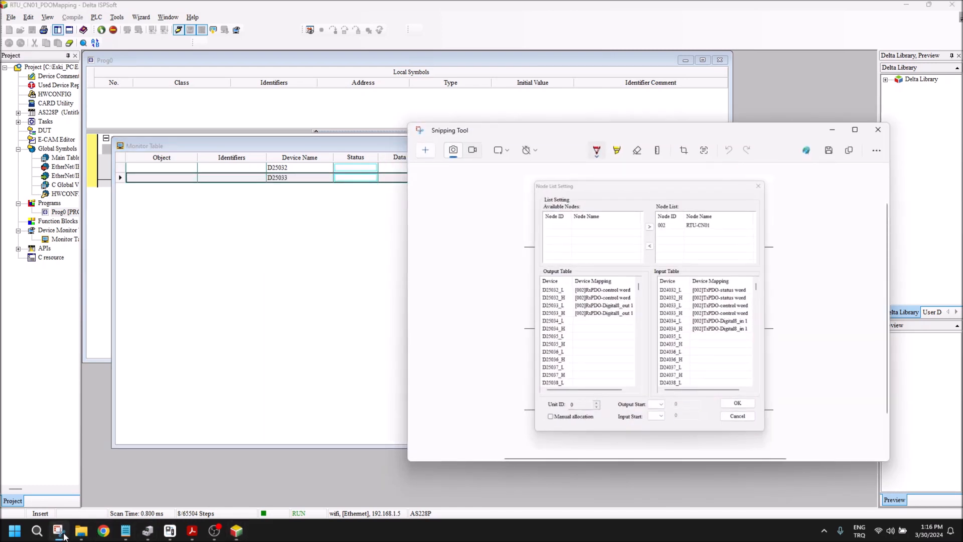
click(63, 536)
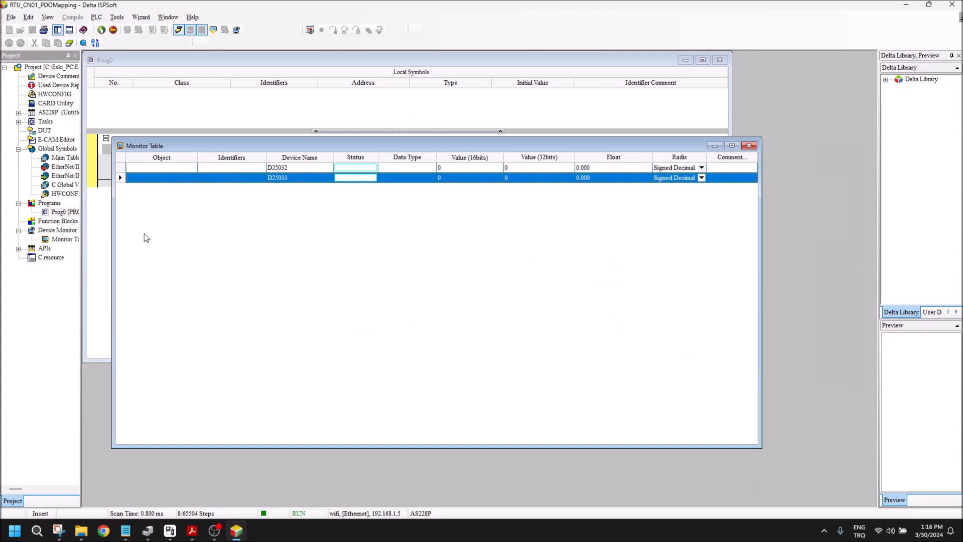
double_click(264, 206)
drag(438, 249, 427, 250)
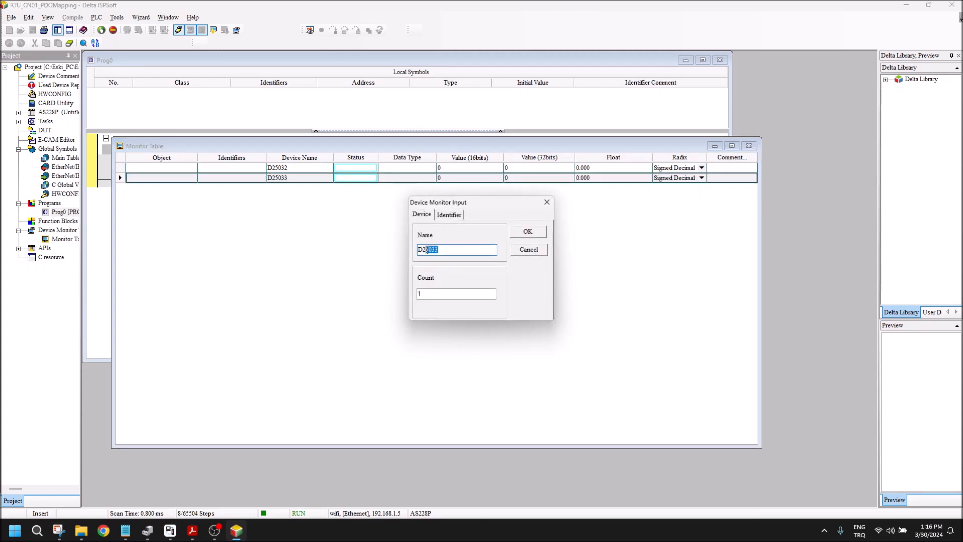
text(5032)
key(Tab)
text(3)
key(Return)
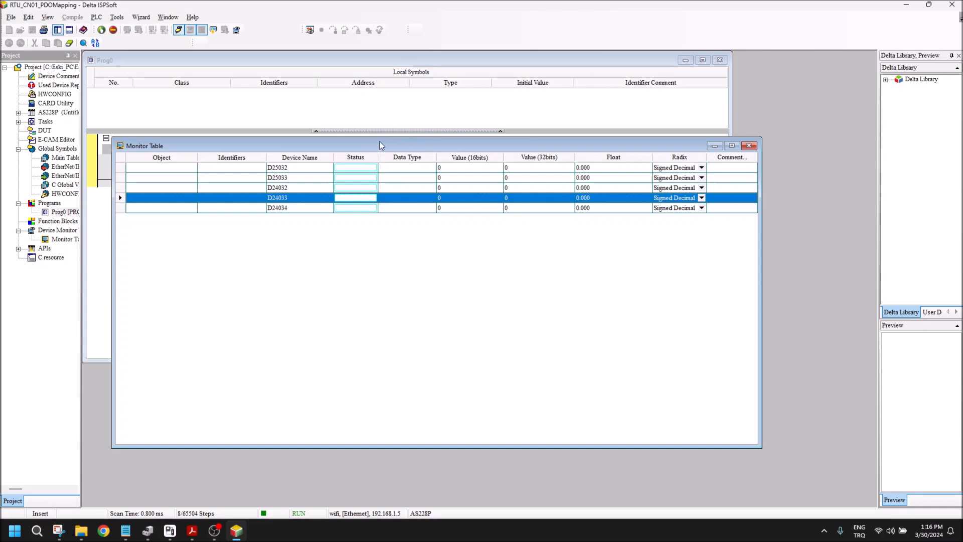
Step: Add eight PLC input bits to the Monitor Table, starting at X0.0
drag(380, 145, 413, 160)
click(243, 224)
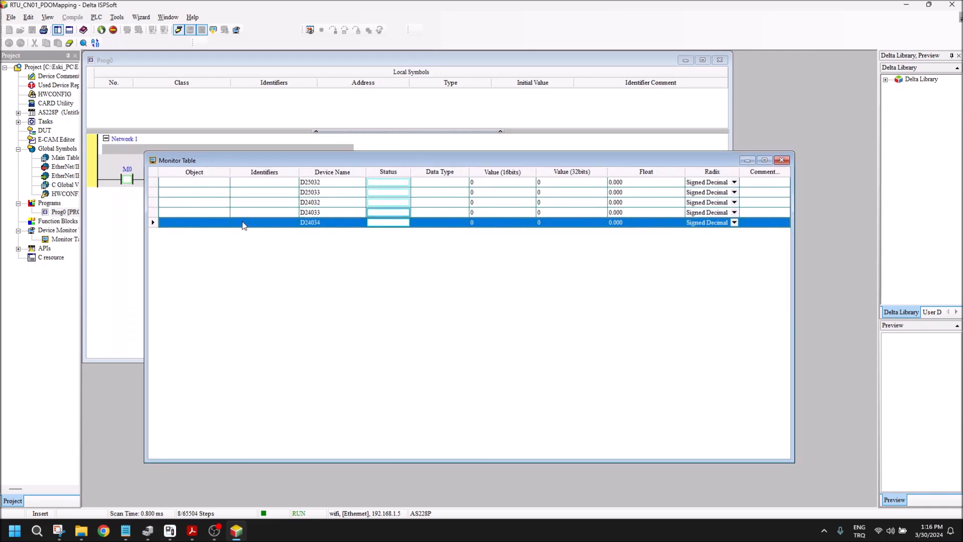
double_click(243, 224)
double_click(441, 250)
text(x)
key(Tab)
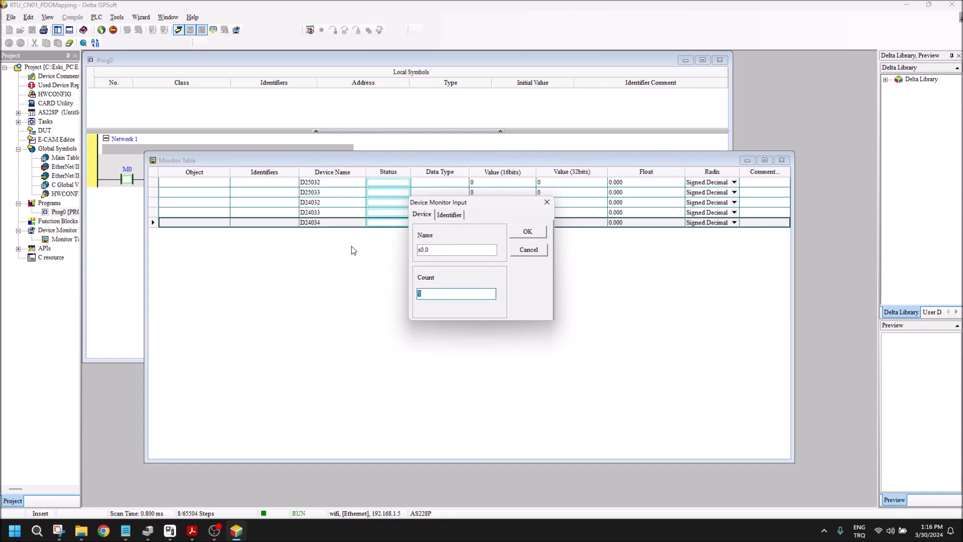
text(8)
key(Return)
click(353, 246)
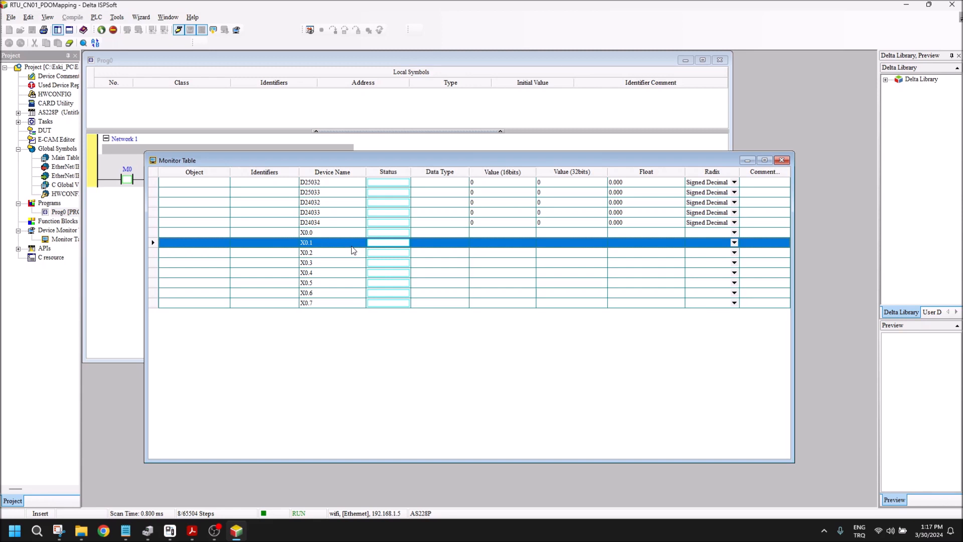
Step: Check the output mapping in the captured node list and set the present value of D25033 to 16#0101
click(207, 134)
click(60, 535)
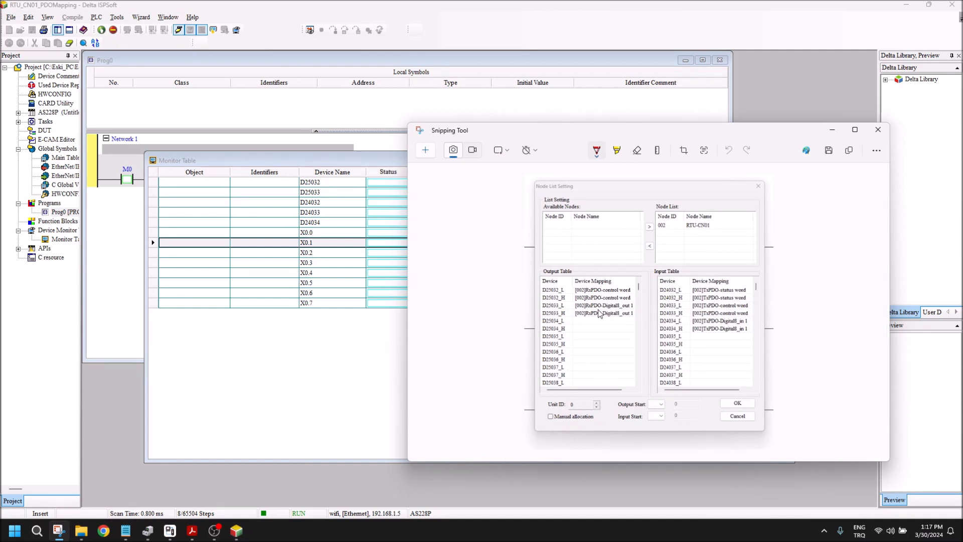
click(372, 365)
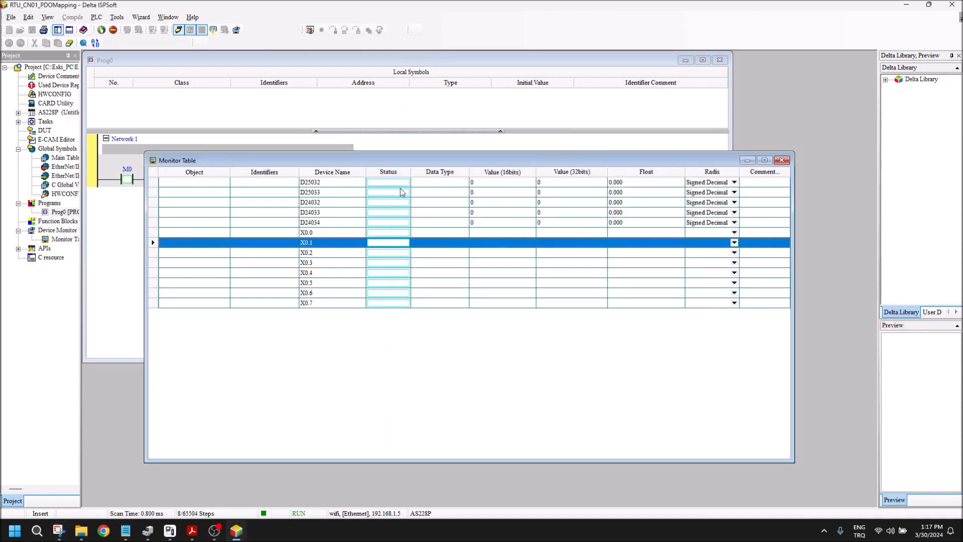
right_click(470, 195)
click(496, 234)
text(1)
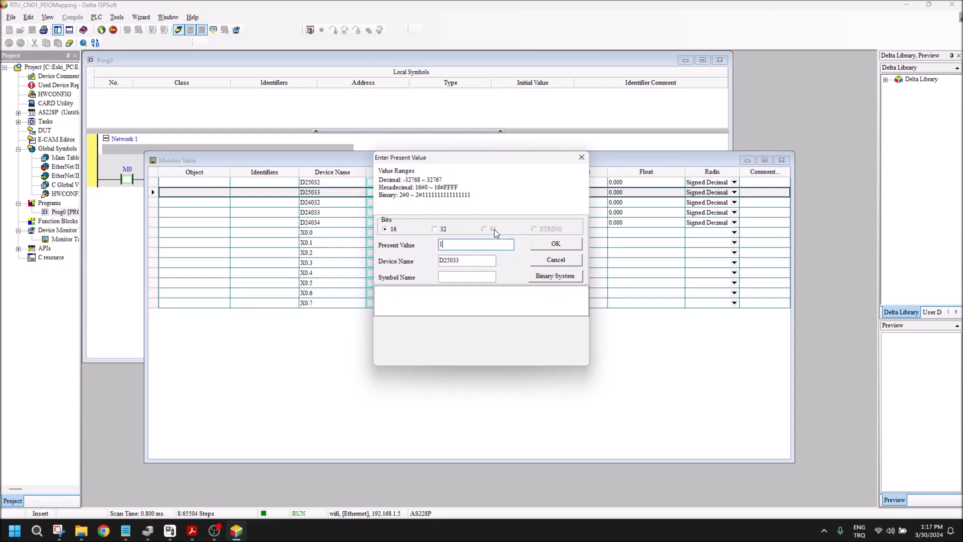
text(6#0101)
key(Return)
drag(465, 161, 701, 170)
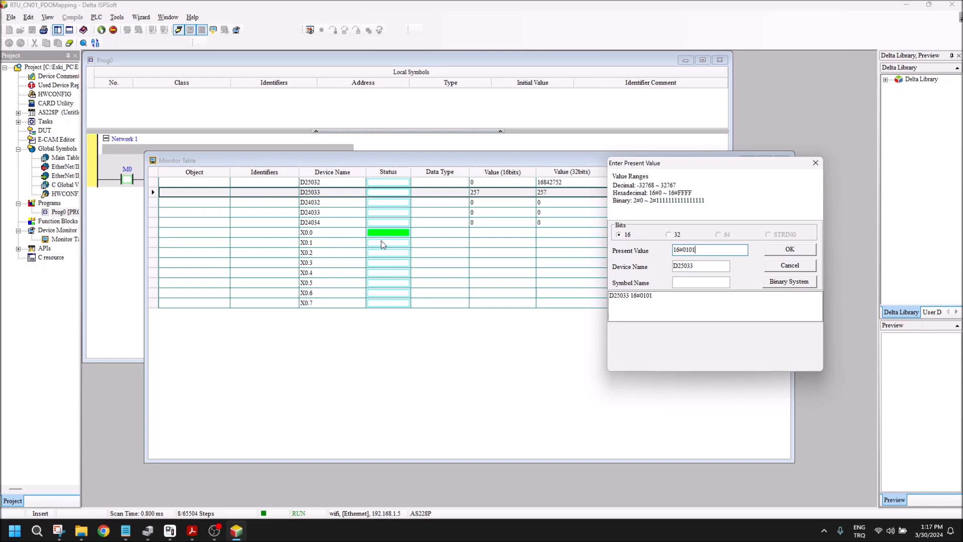
Step: Set the present value of D25033 to 16#0303
key(BackSpace)
key(BackSpace)
key(BackSpace)
text(303)
click(790, 250)
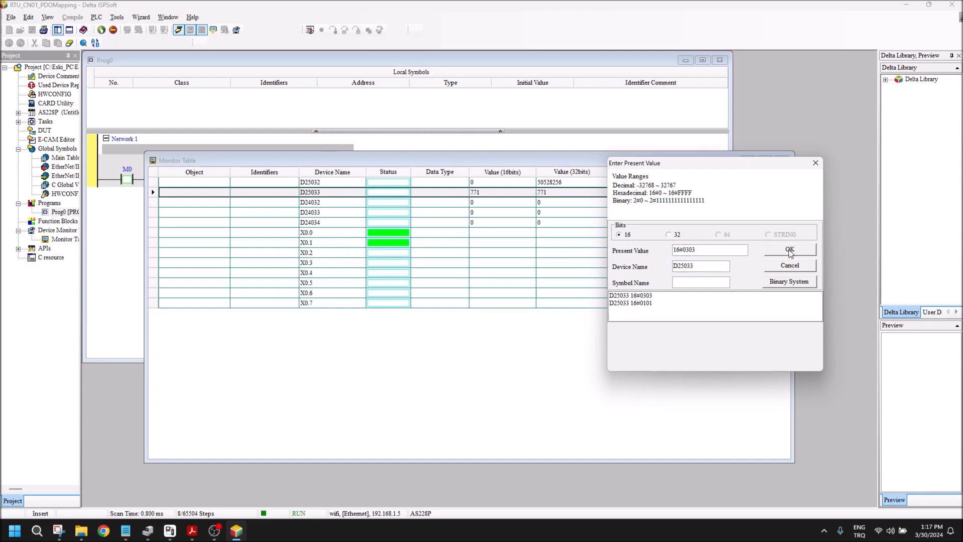
Step: Write the present values 16#0F0F, 16#1f1f and 16#3f3f to D25033 one after another
click(702, 252)
text(0F0F)
key(Return)
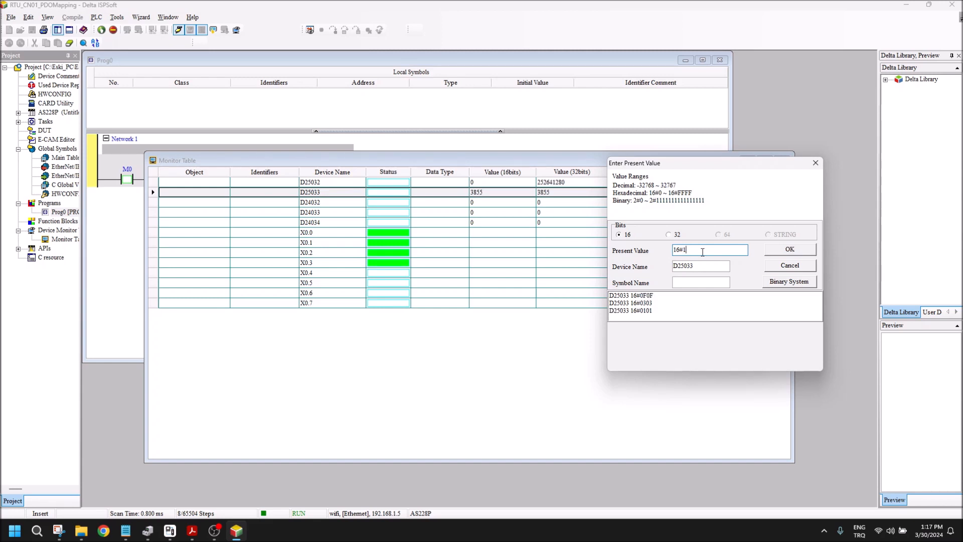
key(Return)
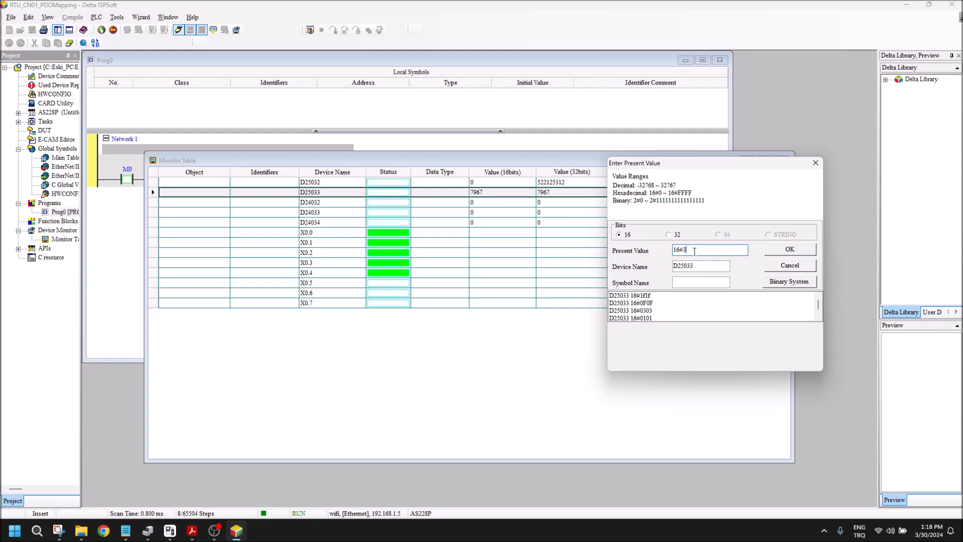
key(Return)
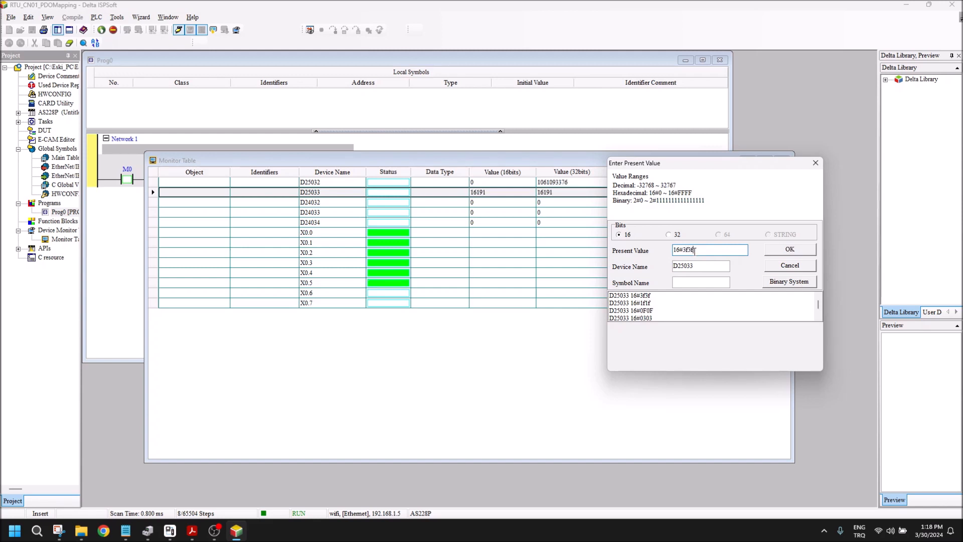
Step: Set the present value of D25033 to 16#7f7f
key(BackSpace)
key(BackSpace)
key(BackSpace)
text(7f7f)
key(Return)
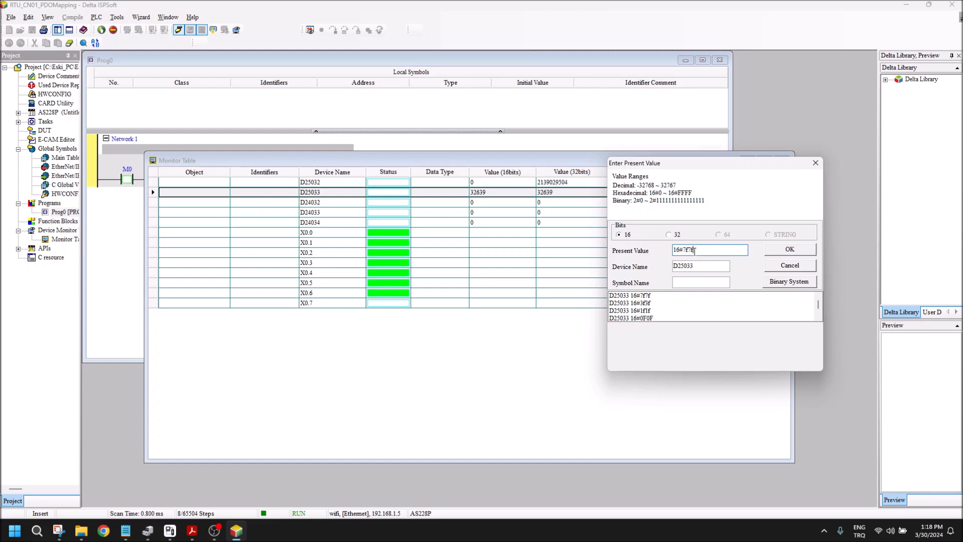
Step: Set the present value of D25033 to 16#FFFF and close the value entry dialog
text(FFFF)
key(Return)
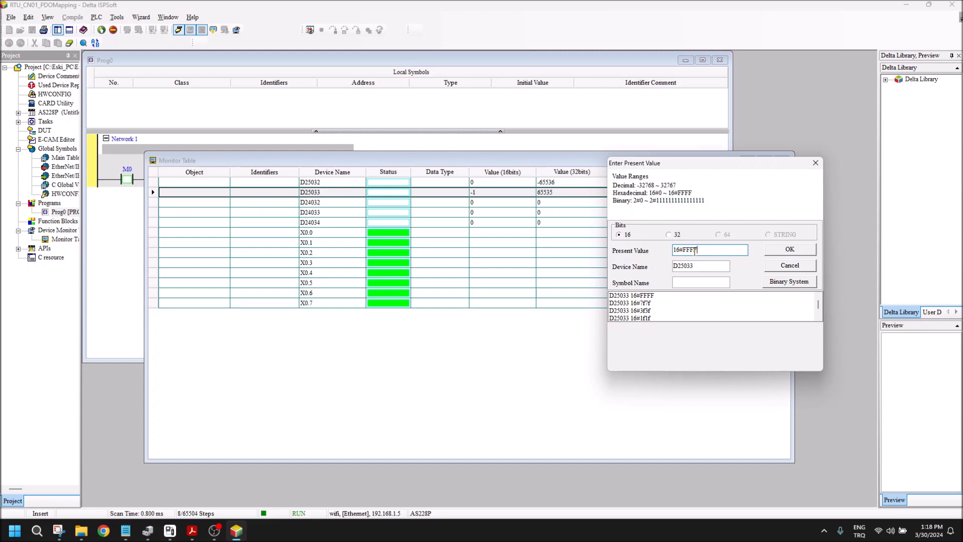
drag(686, 169, 631, 175)
key(BackSpace)
key(BackSpace)
key(BackSpace)
key(BackSpace)
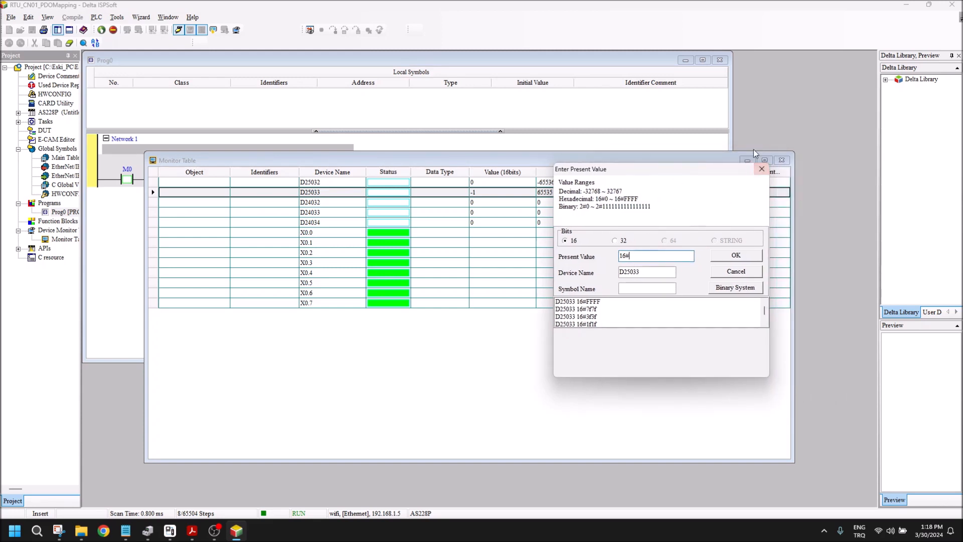
click(762, 169)
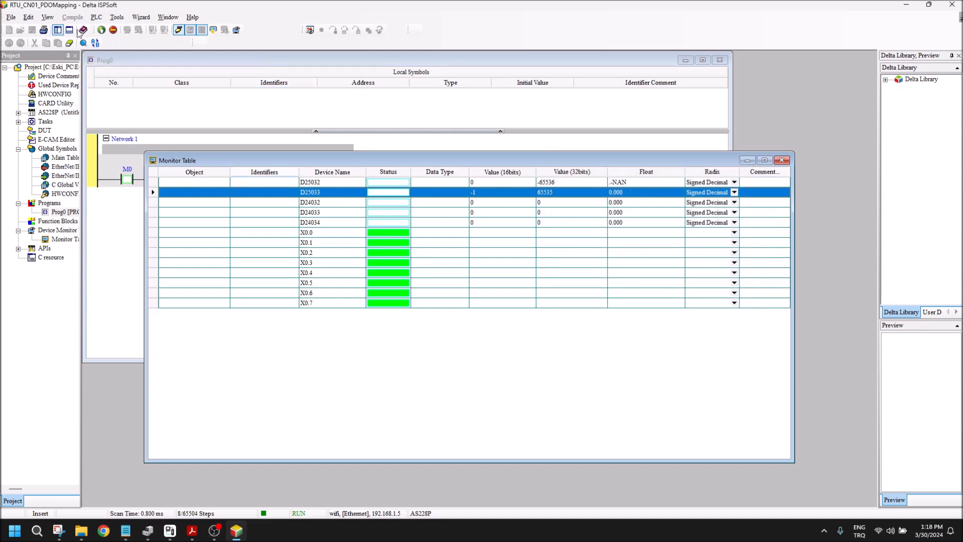
Step: Review the mapped objects of RTU-CN01's RxPDO 1 in CANopen Builder via HWCONFIG, leave them unedited, and return to ISPSoft
click(40, 95)
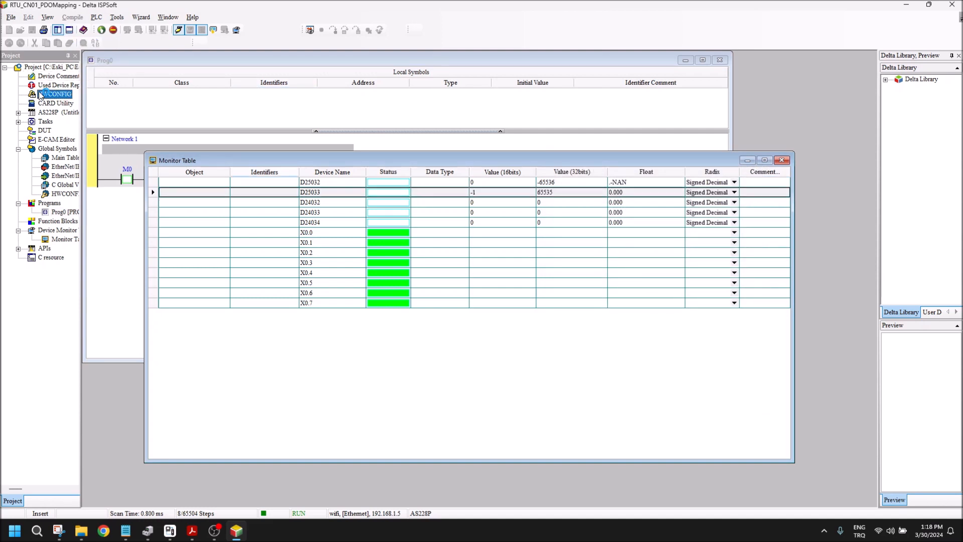
double_click(41, 95)
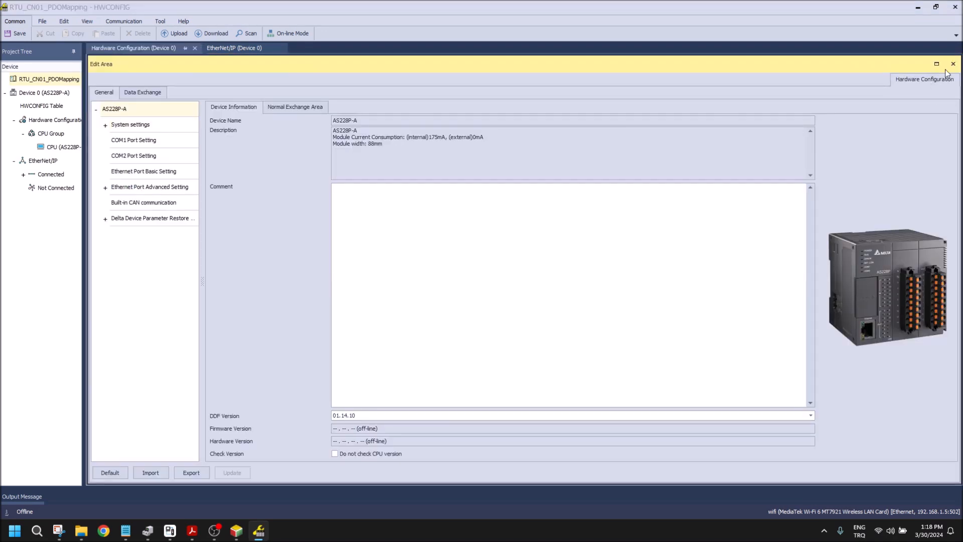
click(947, 67)
right_click(163, 129)
click(316, 134)
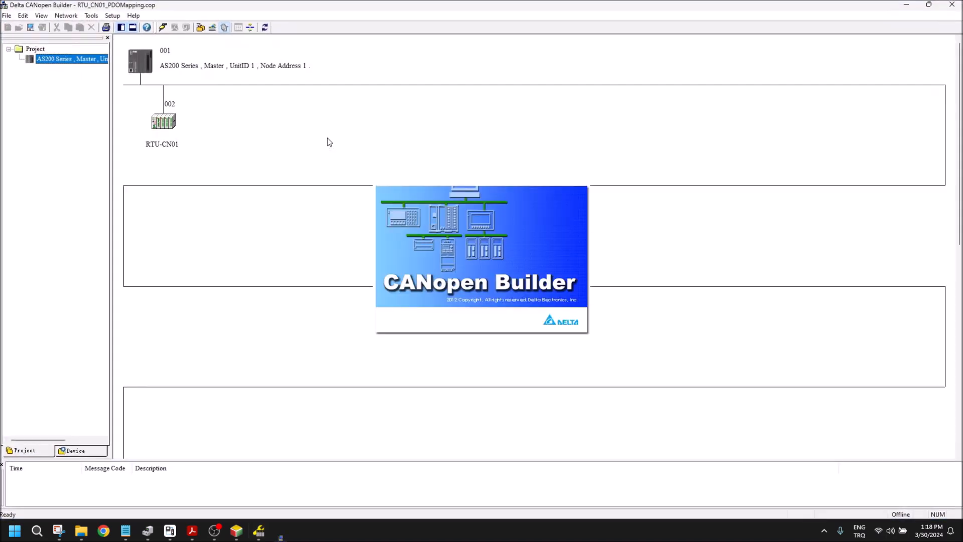
double_click(159, 123)
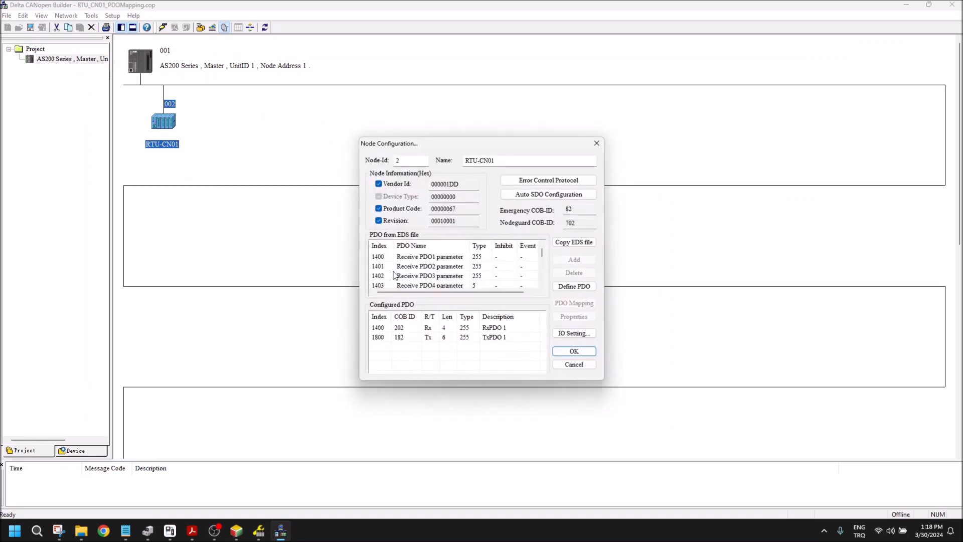
double_click(412, 328)
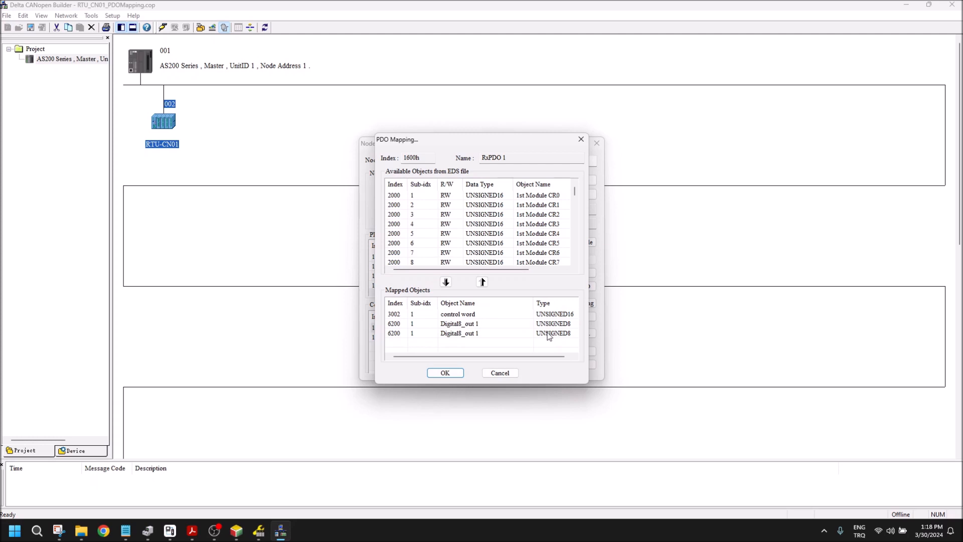
click(506, 373)
click(568, 359)
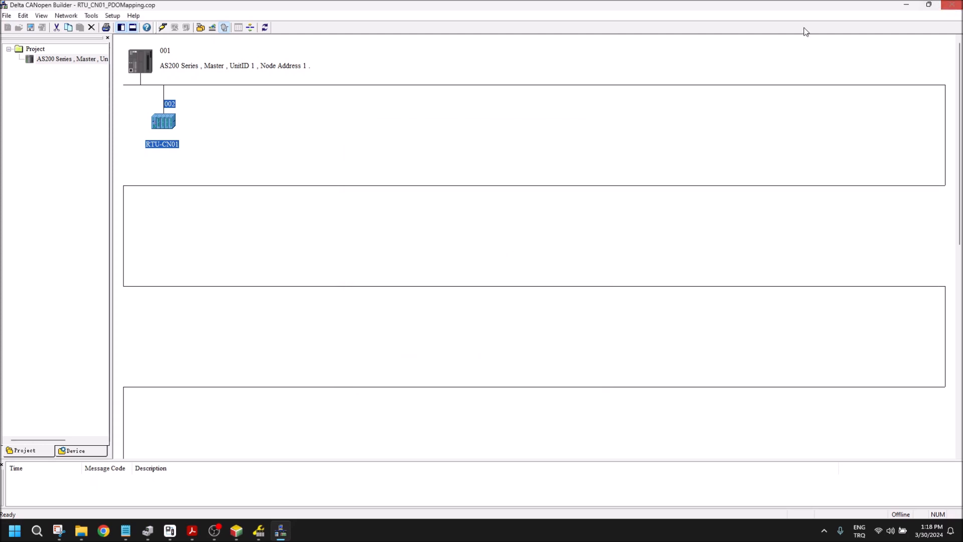
click(952, 5)
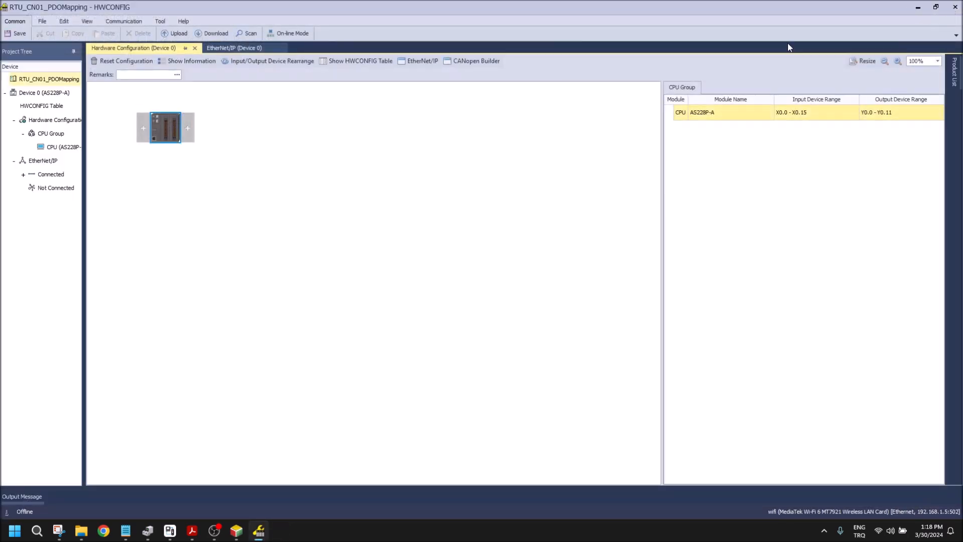
click(955, 6)
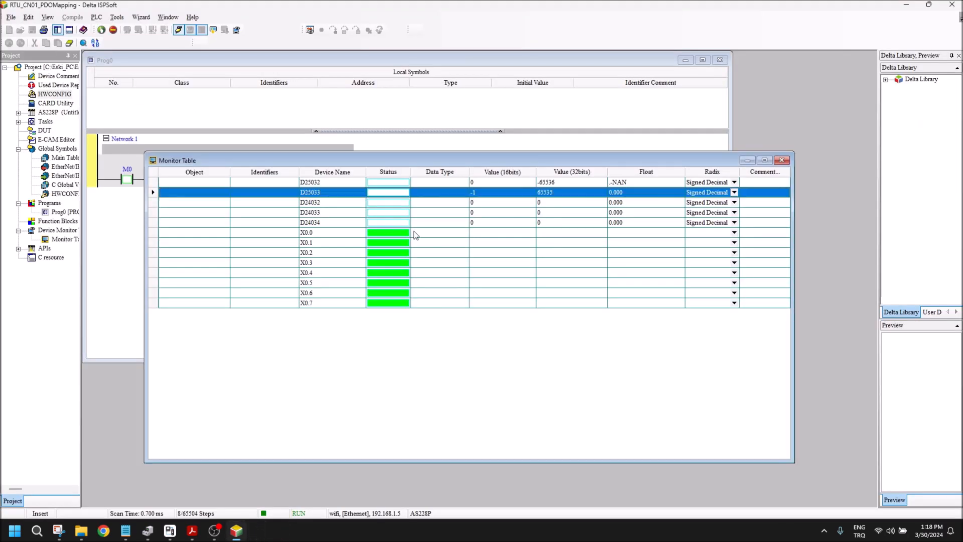
Step: Set the present value of D25033 to 16#0000 and move the entry dialog clear of the input statuses
right_click(493, 193)
click(576, 236)
text(16#0000)
key(Return)
drag(423, 160, 571, 203)
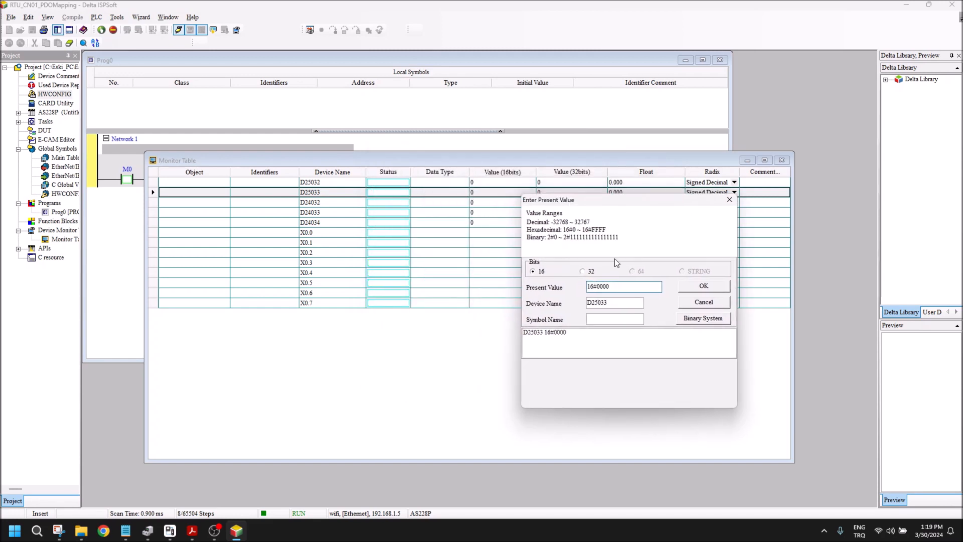
Step: Write the present values 16#0001 and 16#0101 to D25033 one after the other
key(BackSpace)
text(1)
key(Return)
drag(605, 287, 610, 287)
click(605, 287)
drag(605, 287, 613, 287)
click(620, 286)
key(Return)
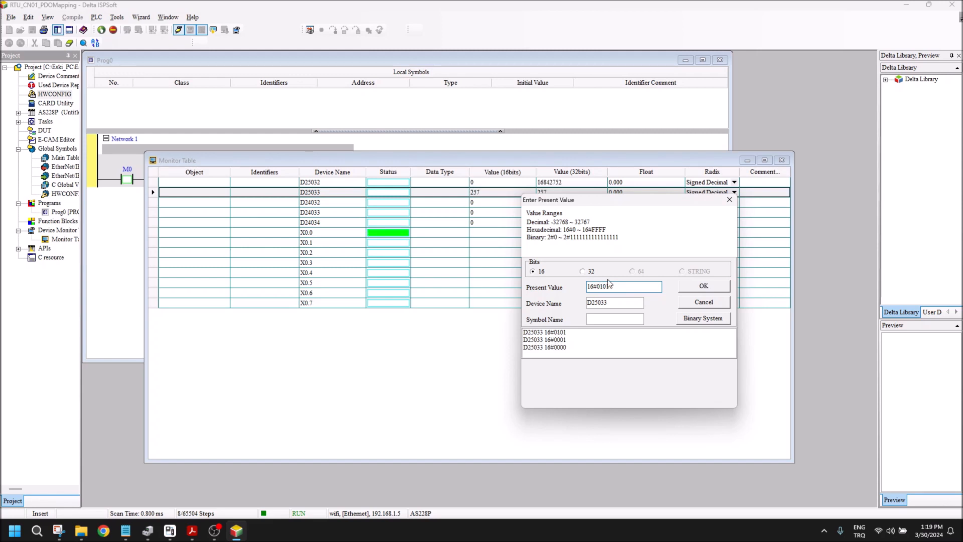
Step: Set the present value of D25033 to 16#0303 and close the value entry dialog
key(BackSpace)
key(BackSpace)
key(BackSpace)
text(303)
key(Return)
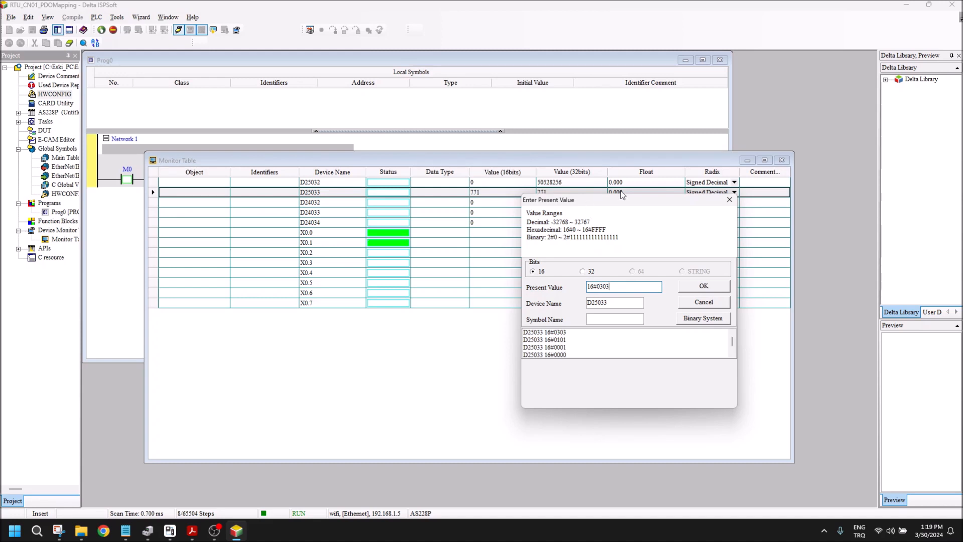
click(729, 200)
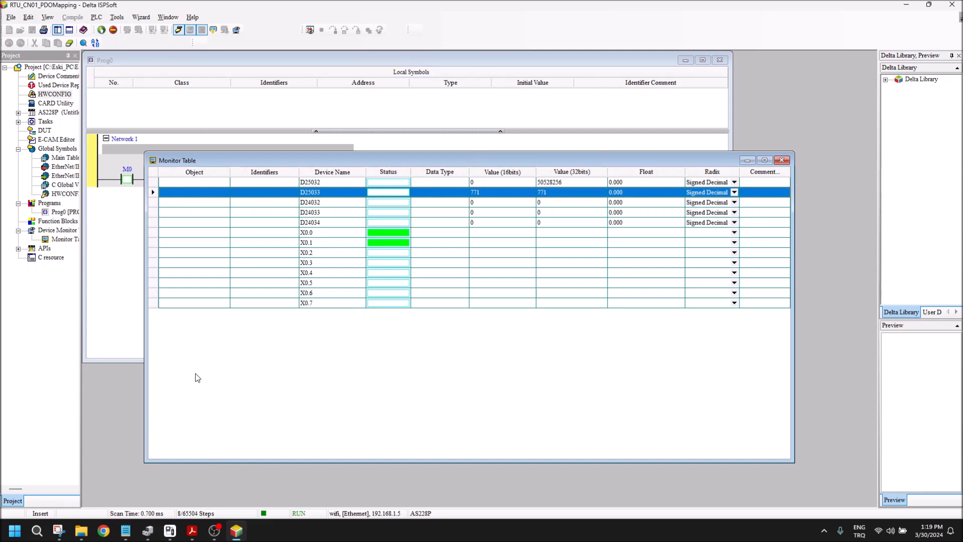
Step: Switch to the RTU-CN01 operation manual PDF and search for "control word" to locate its entry in the section 5.1 terms table
click(80, 532)
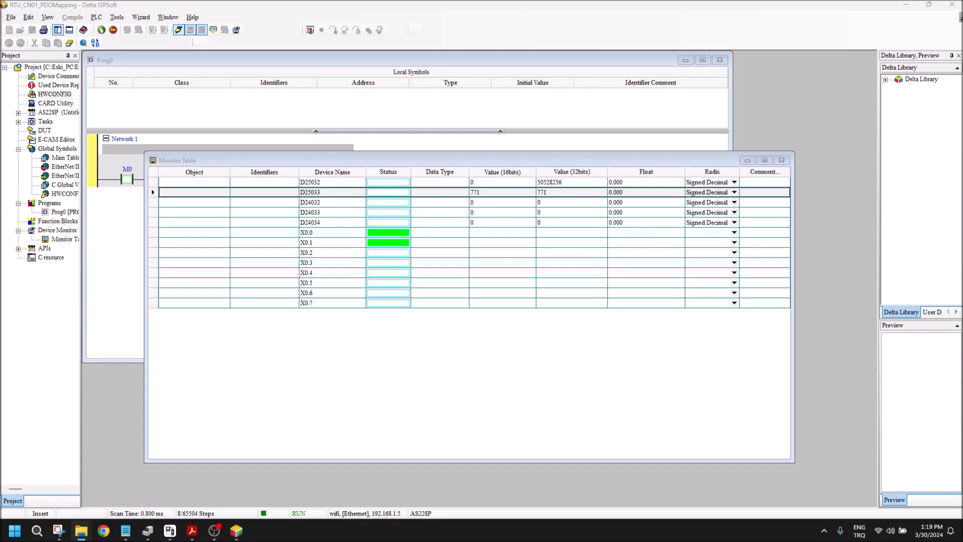
key(ctrl+f)
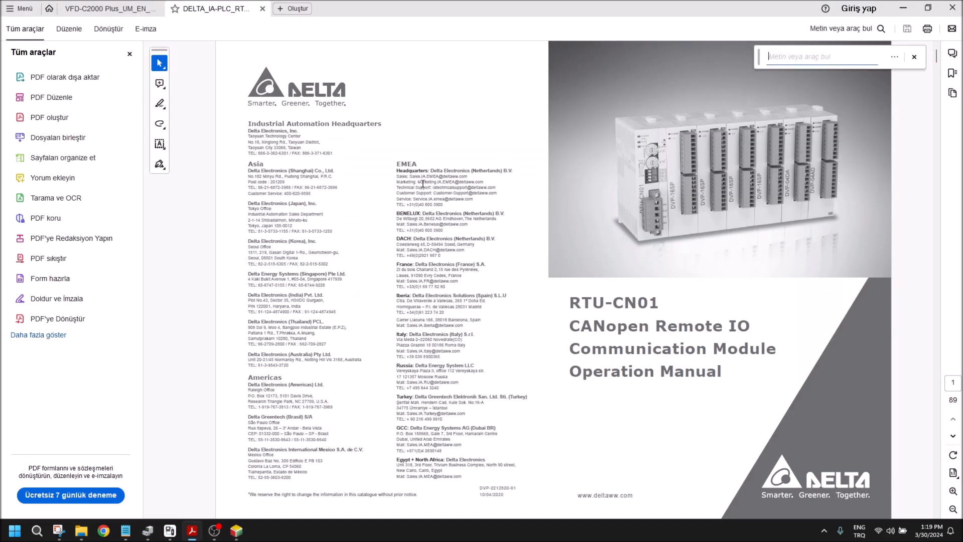
text(controlword)
key(Return)
key(Return)
key(BackSpace)
key(BackSpace)
key(BackSpace)
key(BackSpace)
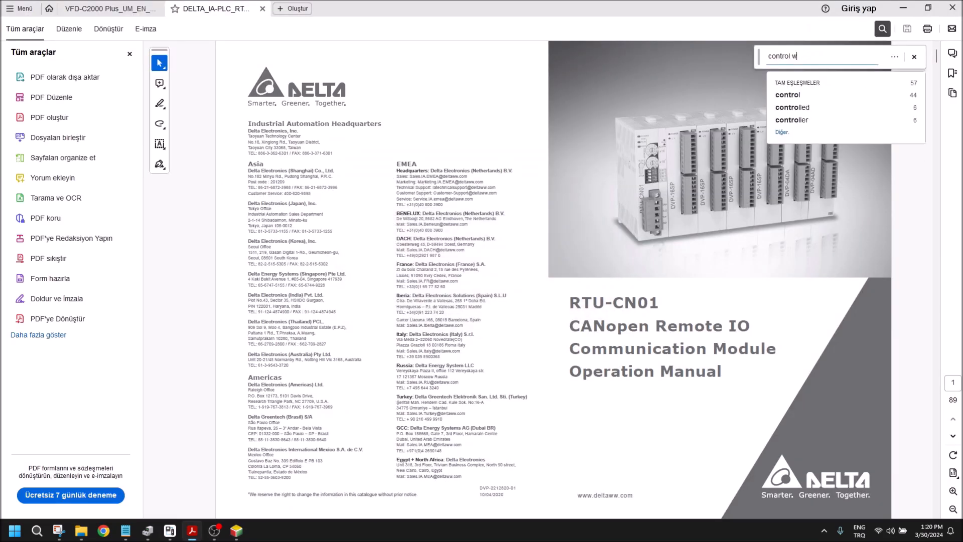
text(word)
key(Return)
key(Return)
key(Return)
key(Return)
key(Return)
key(Return)
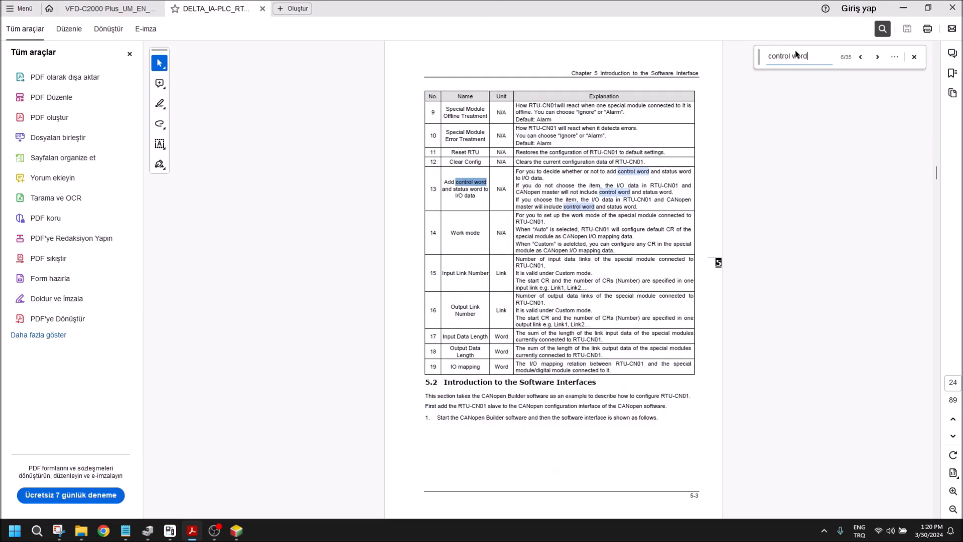
click(861, 57)
scroll(646, 254, up, 3)
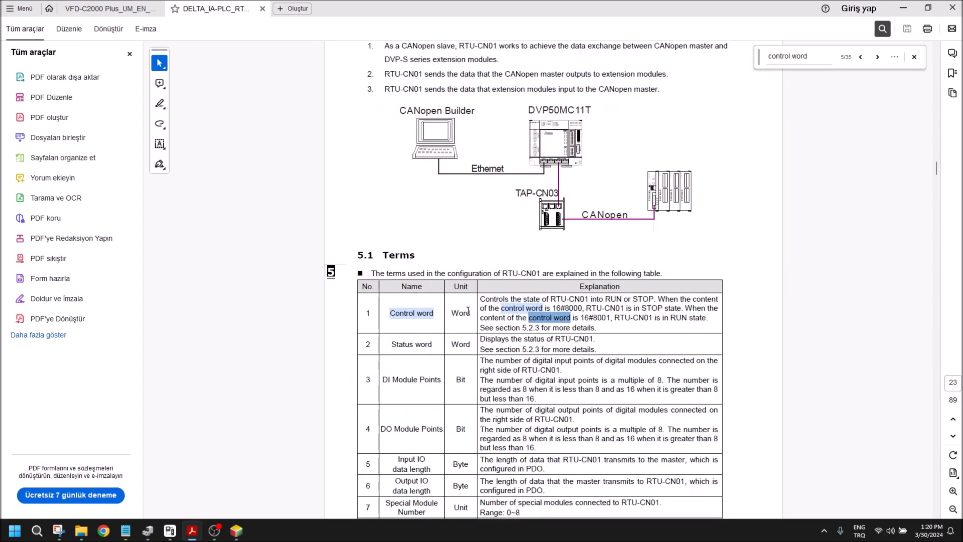
Step: Examine the control word values for the STOP and RUN states in the manual, and return to ISPSoft
click(554, 309)
drag(554, 308, 567, 308)
click(567, 308)
double_click(567, 308)
click(617, 309)
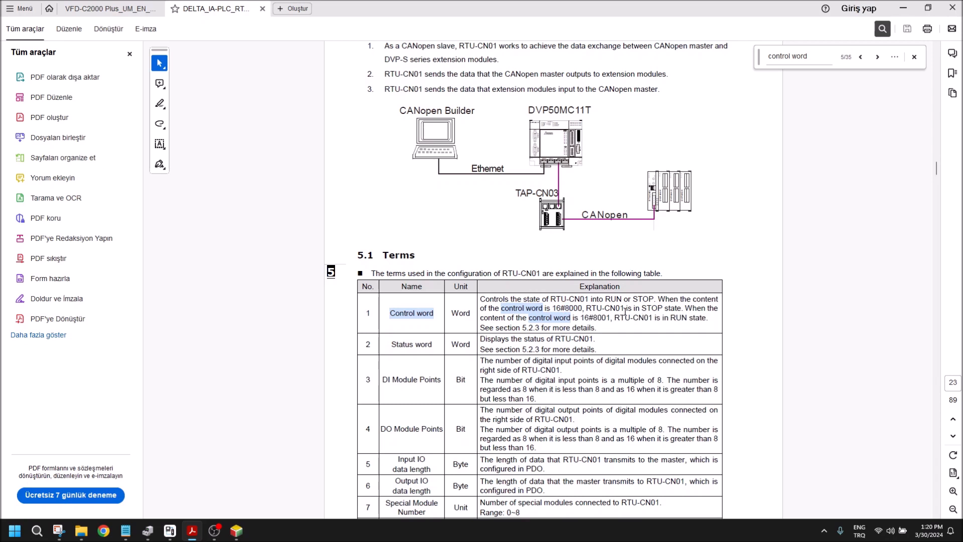
double_click(585, 318)
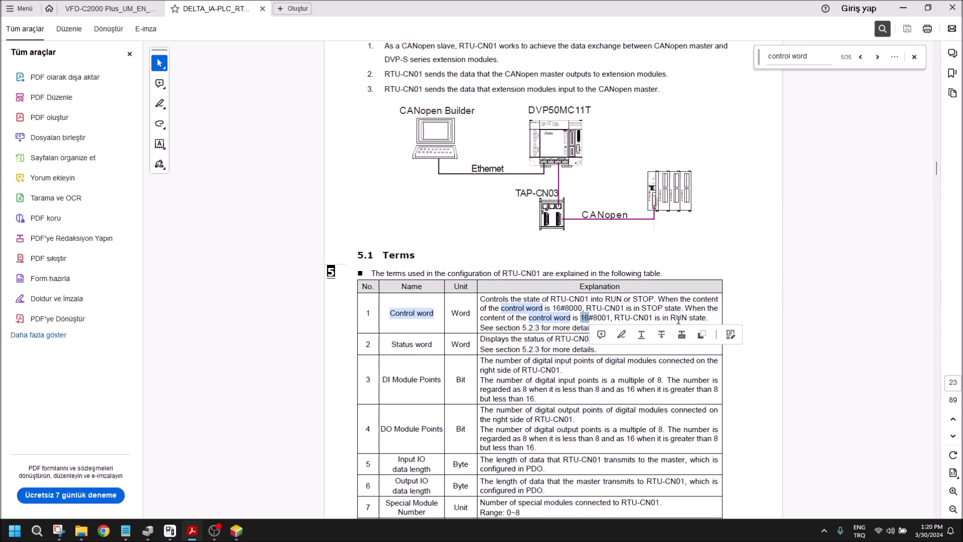
click(903, 7)
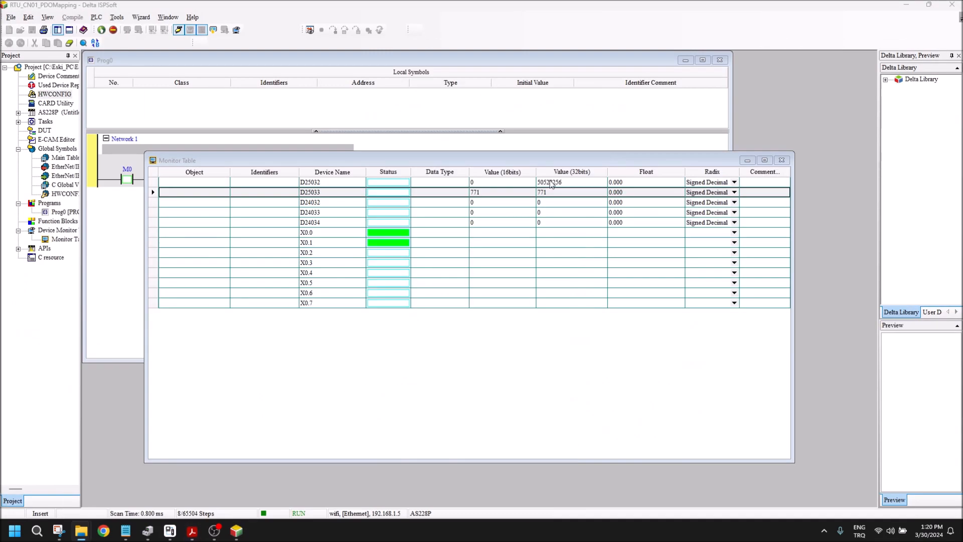
Step: Set the present value of the control word D25032 to 16#8000
right_click(455, 189)
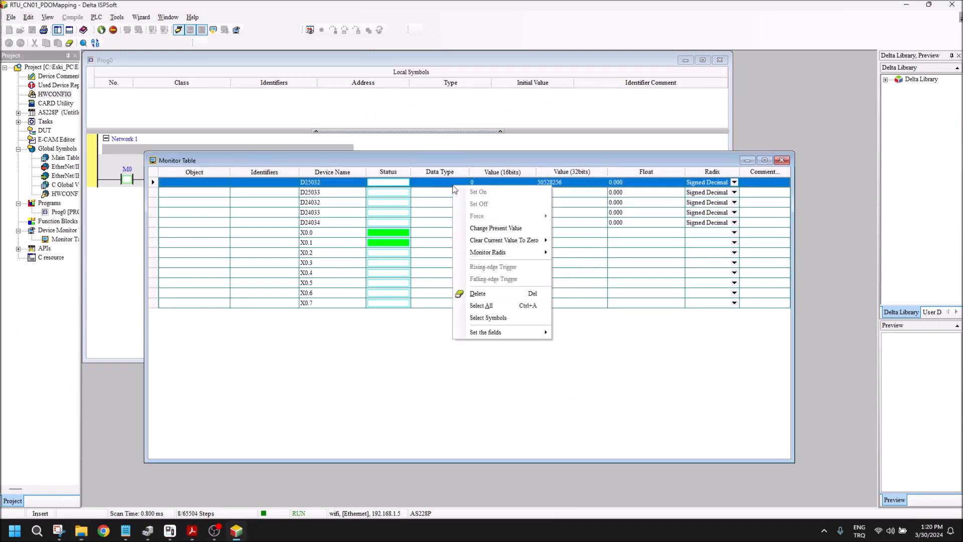
click(483, 228)
text(16#8000)
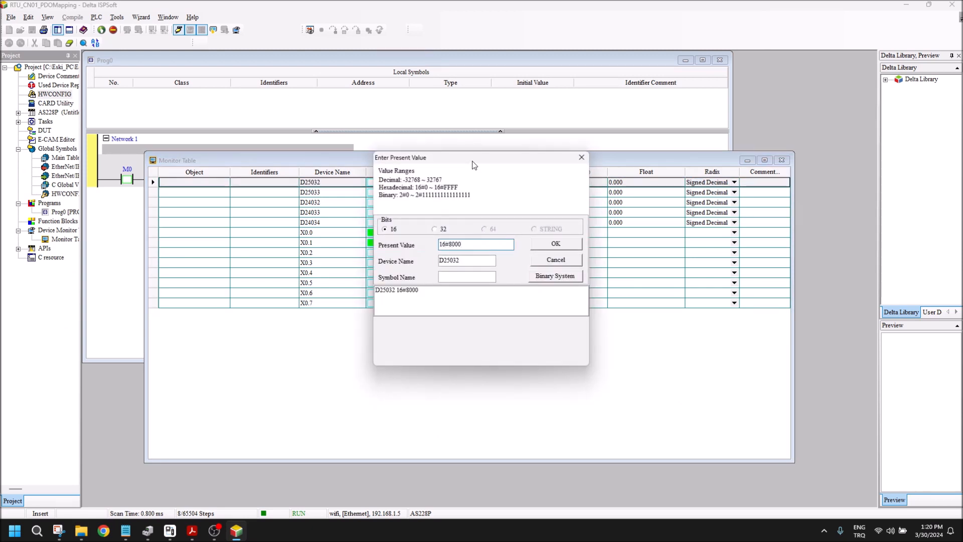
drag(475, 160, 511, 225)
click(619, 223)
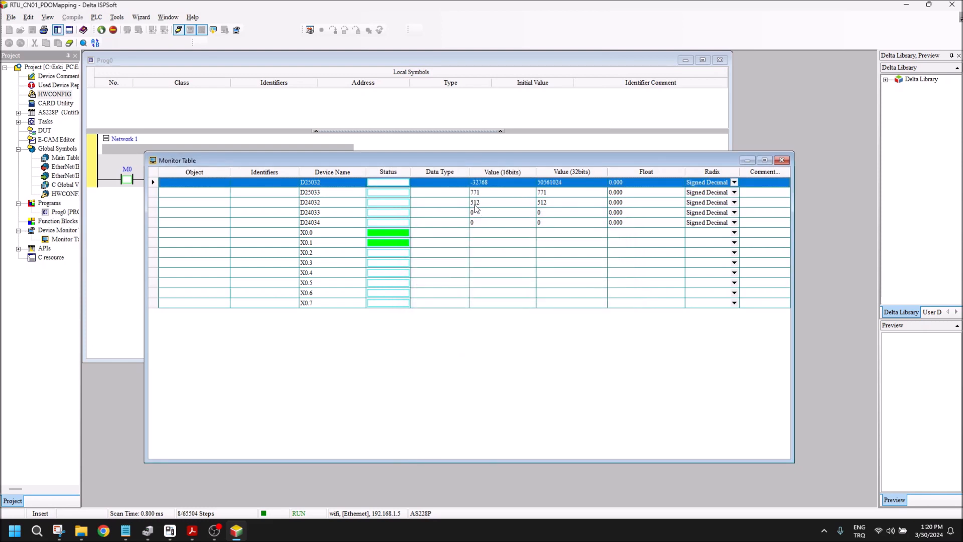
Step: Set the present value of D25033 to 16#0000 while the control word holds the STOP command
right_click(479, 194)
click(499, 233)
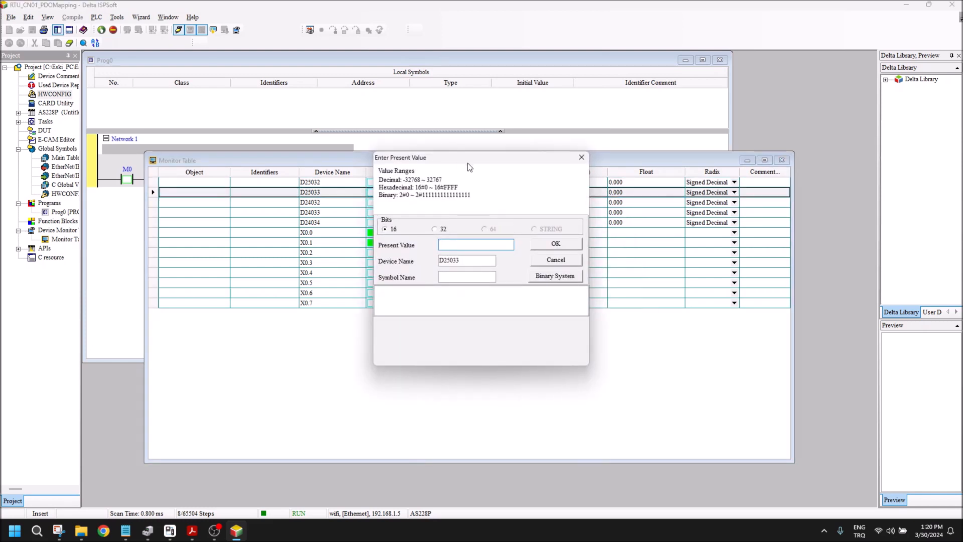
drag(462, 161, 708, 212)
text(2)
key(BackSpace)
text(16#0000)
key(Return)
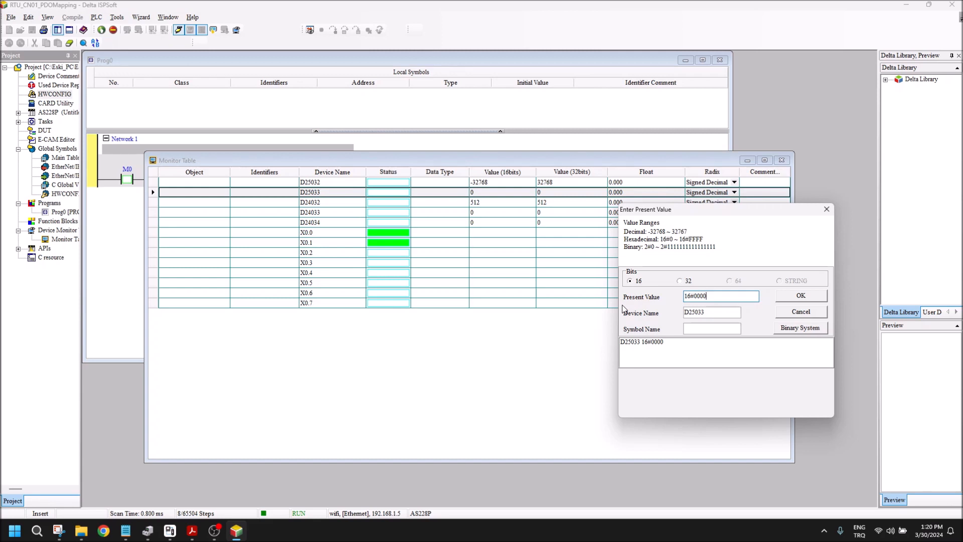
key(Escape)
Step: Set the present value of the control word D25032 to 16#8001 and close the entry dialog
right_click(497, 181)
click(528, 221)
drag(437, 159, 604, 191)
text(16#8001)
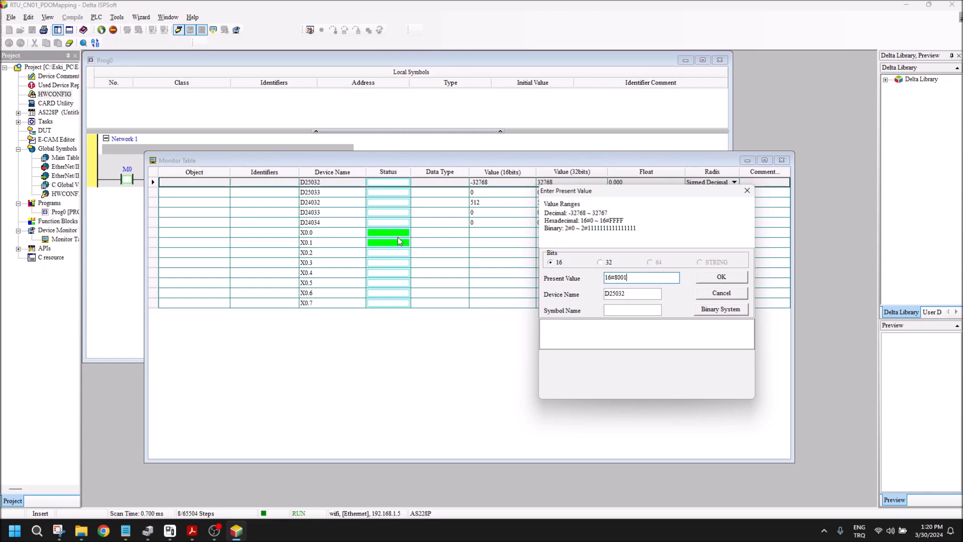
click(726, 282)
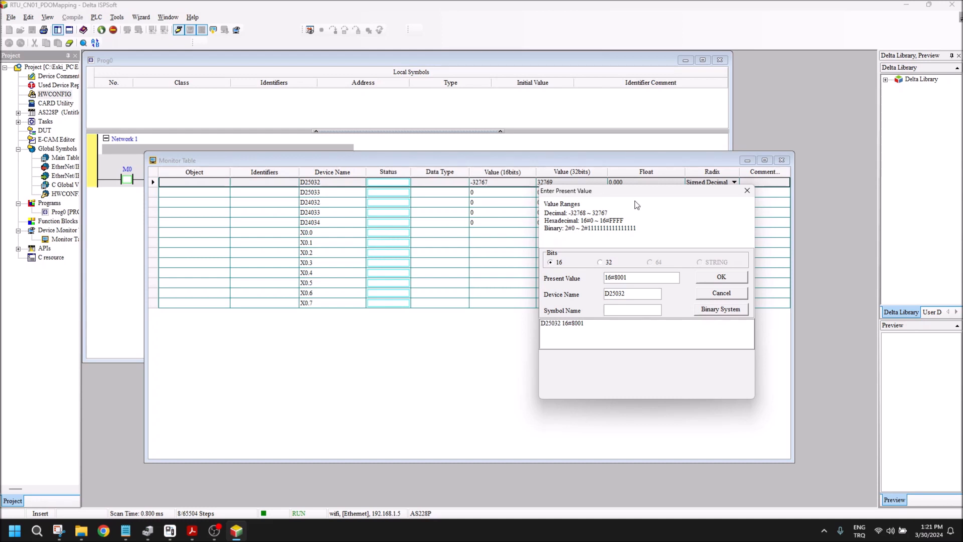
click(747, 191)
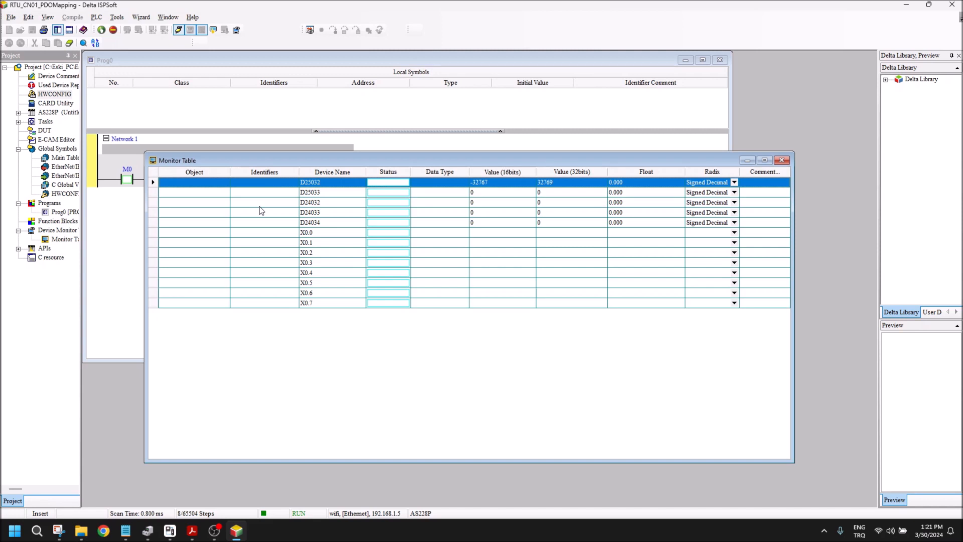
Step: End online monitoring of the PDO mapping project and show the RTU_CN01_COPRW project with its Prog0 window maximized
click(782, 160)
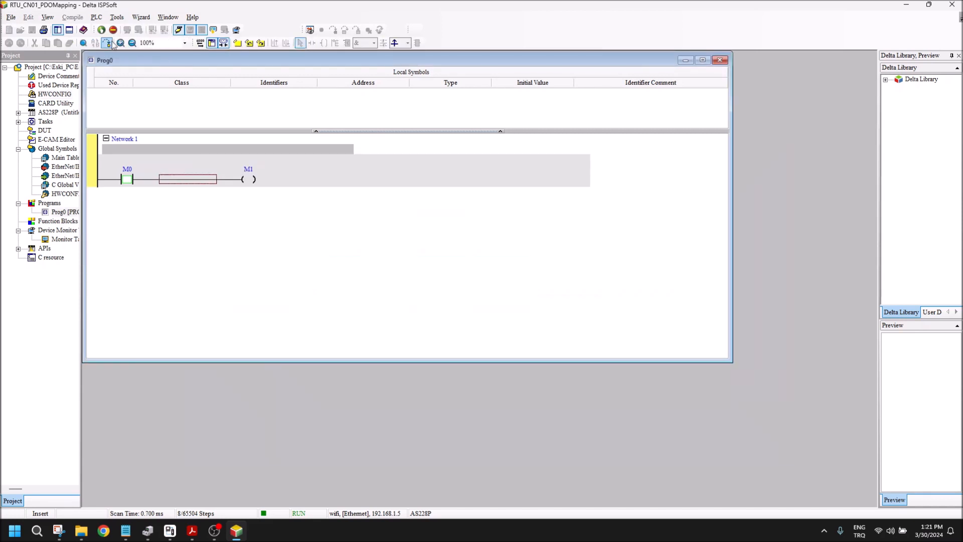
click(179, 30)
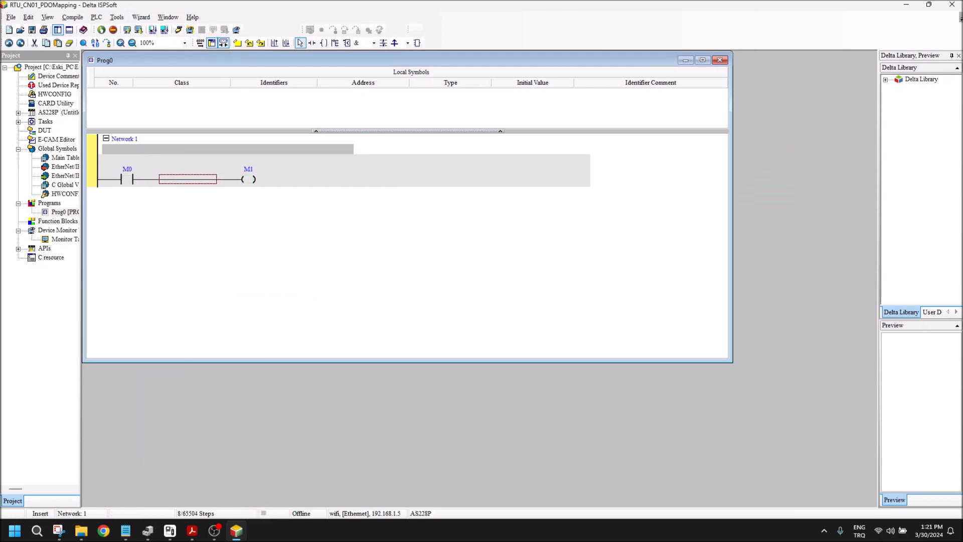
key(alt+Tab)
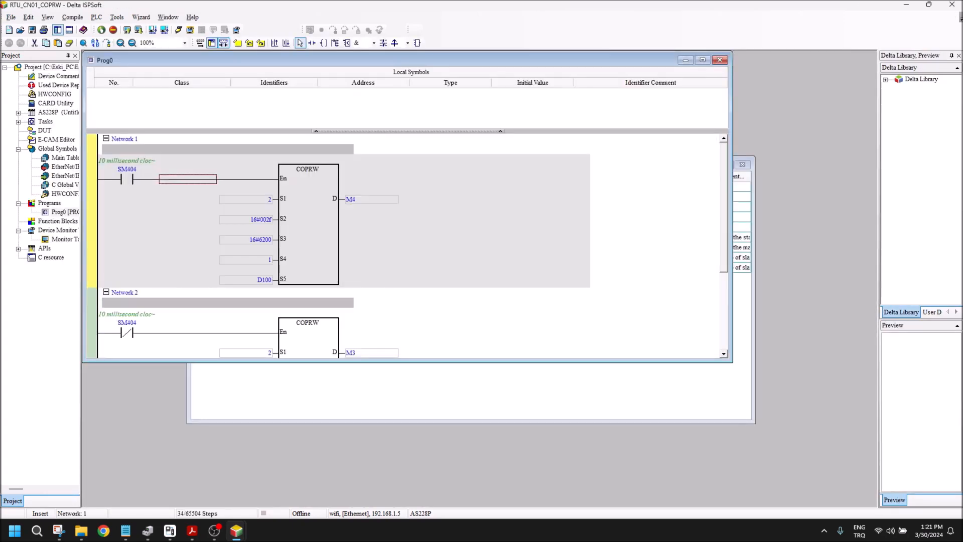
click(702, 60)
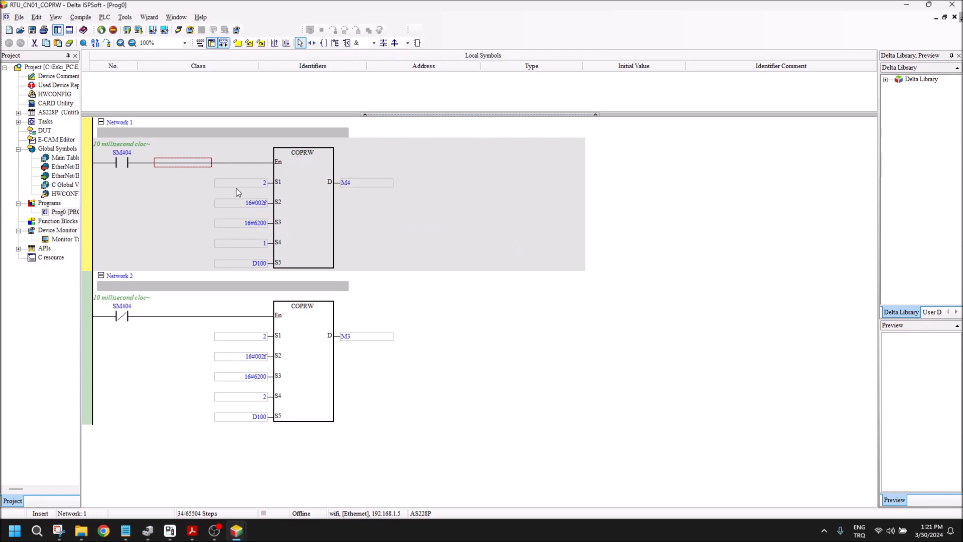
Step: Open HWCONFIG for the RTU_CN01_COPRW project and review the AS228P's built-in CAN communication settings
click(53, 96)
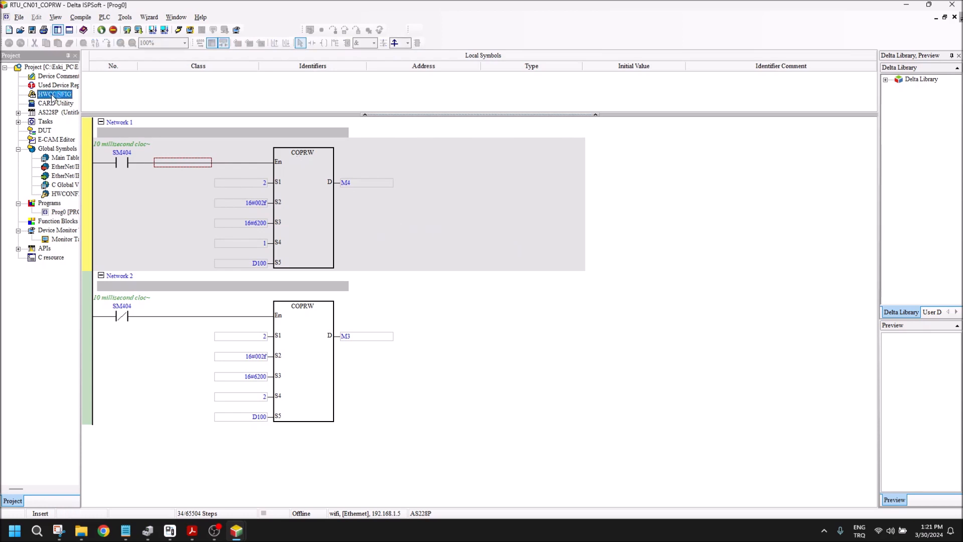
double_click(52, 96)
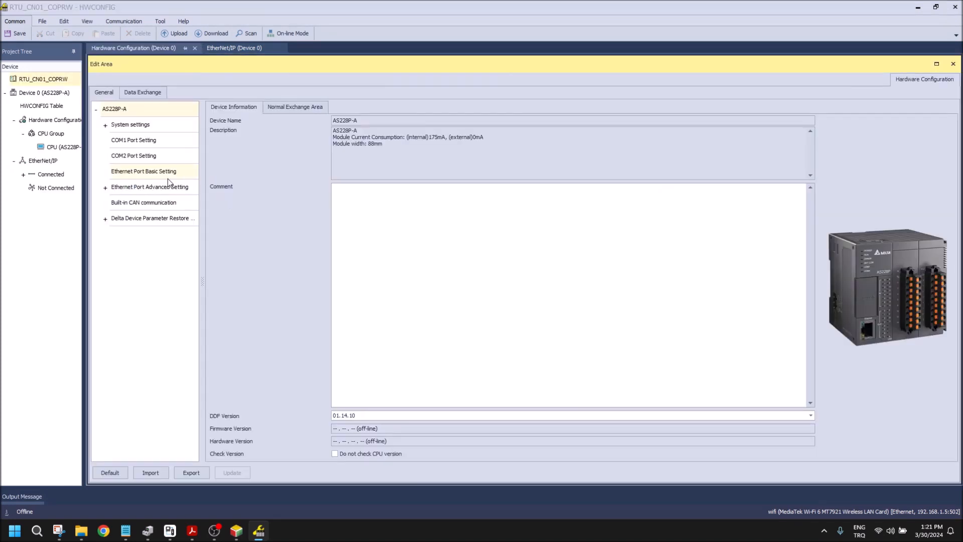
click(123, 203)
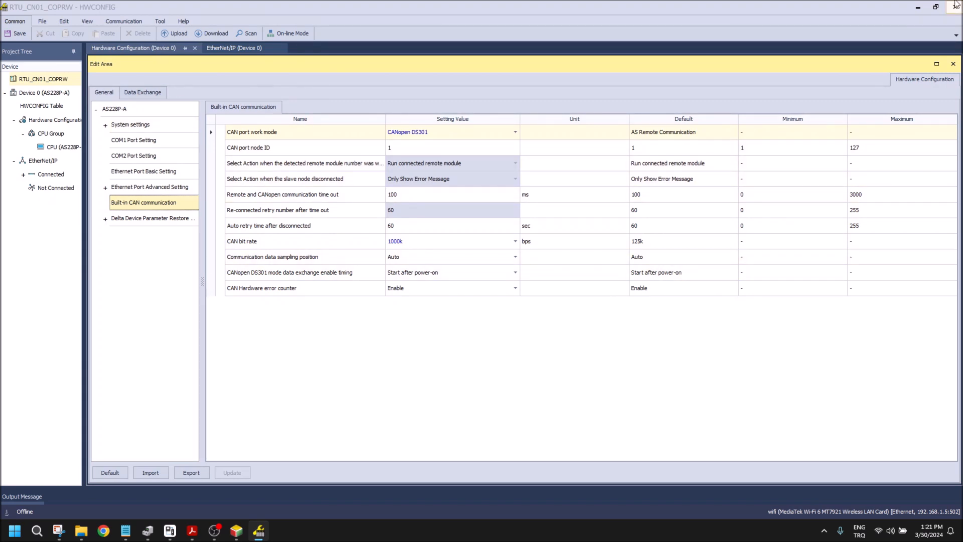
click(953, 64)
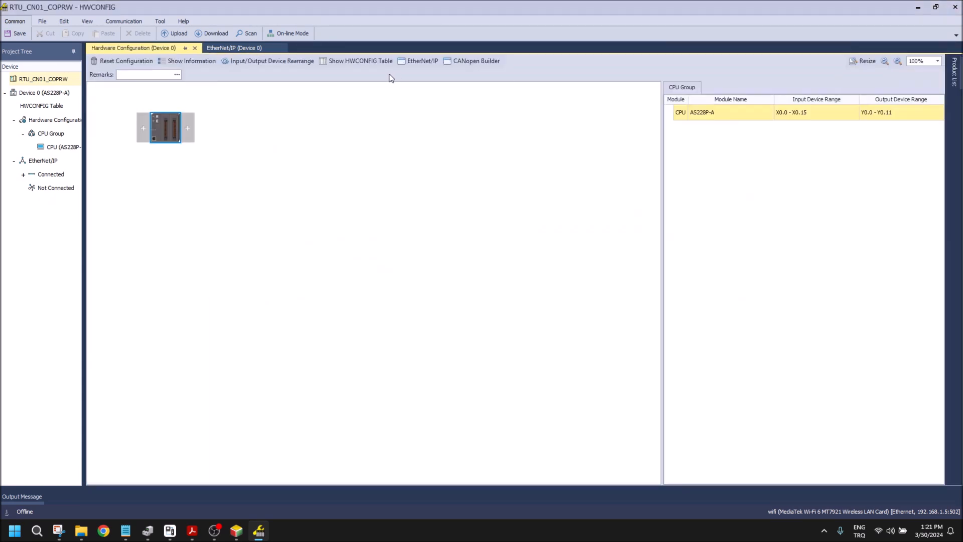
Step: Open CANopen Builder from the AS228P module and examine the PDO configuration of the RTU-CN01 node
right_click(160, 124)
mouse_move(185, 131)
click(299, 134)
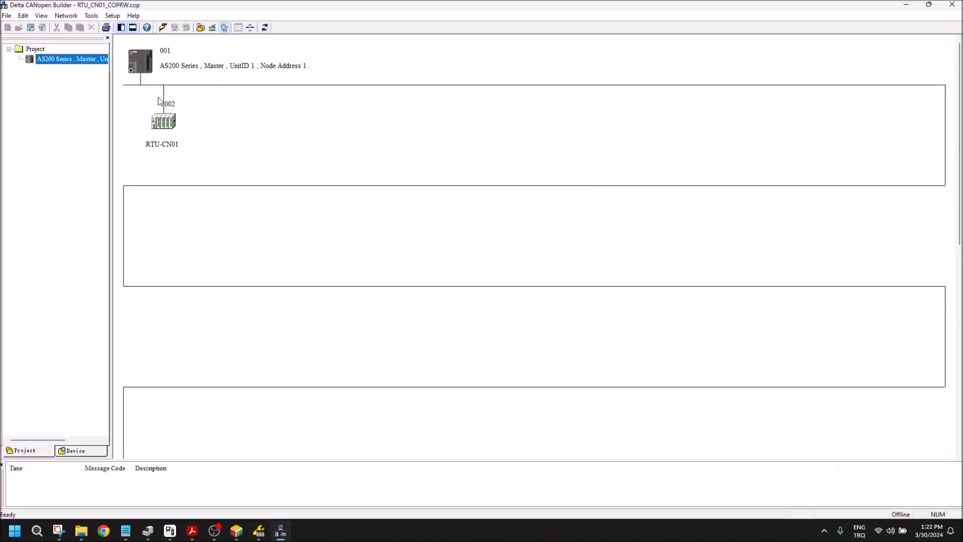
double_click(168, 124)
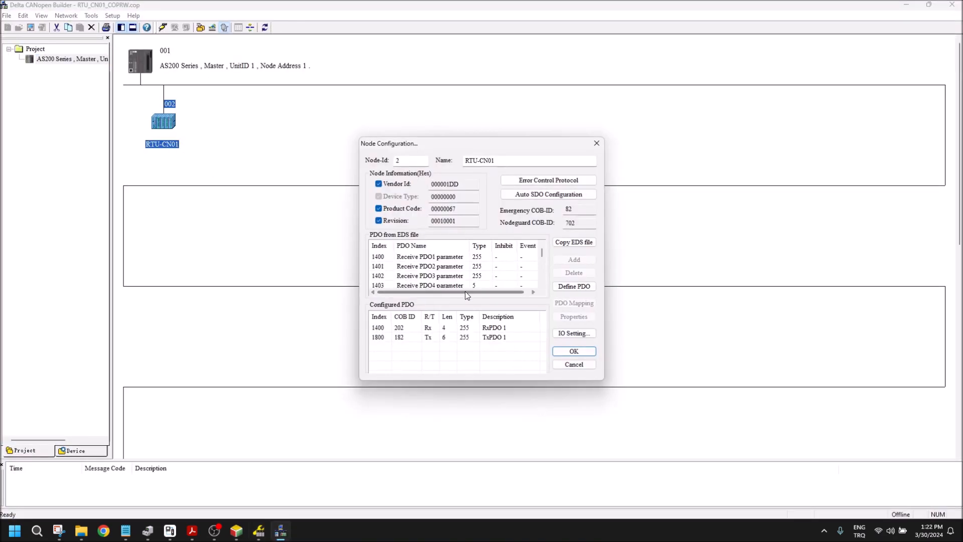
click(571, 366)
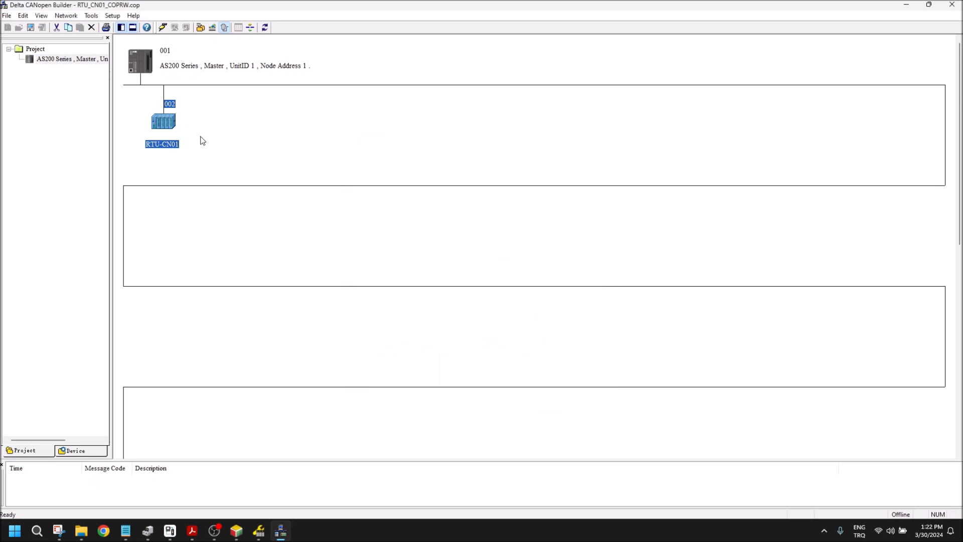
Step: Delete the RTU-CN01 node, add it back with an online network scan, and accept its configuration without configured PDOs
key(Delete)
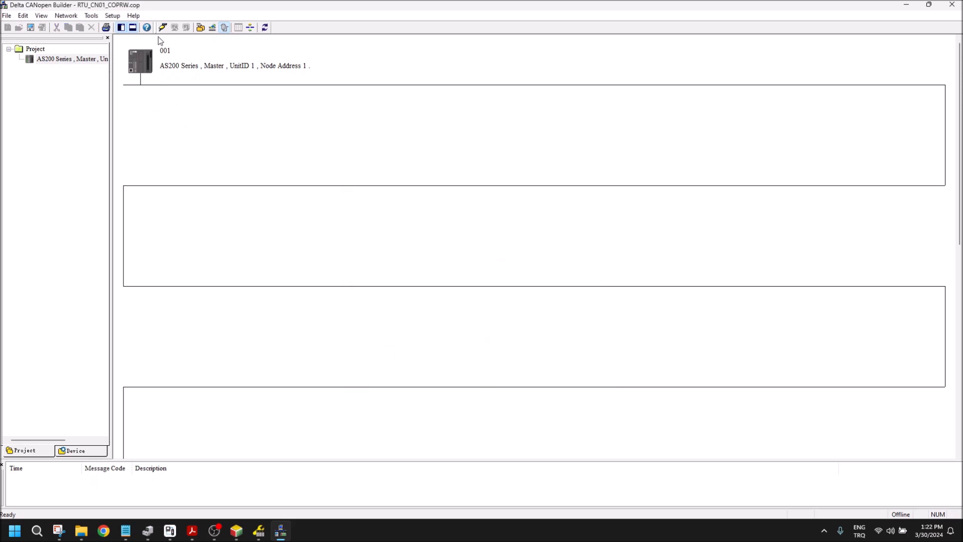
click(162, 27)
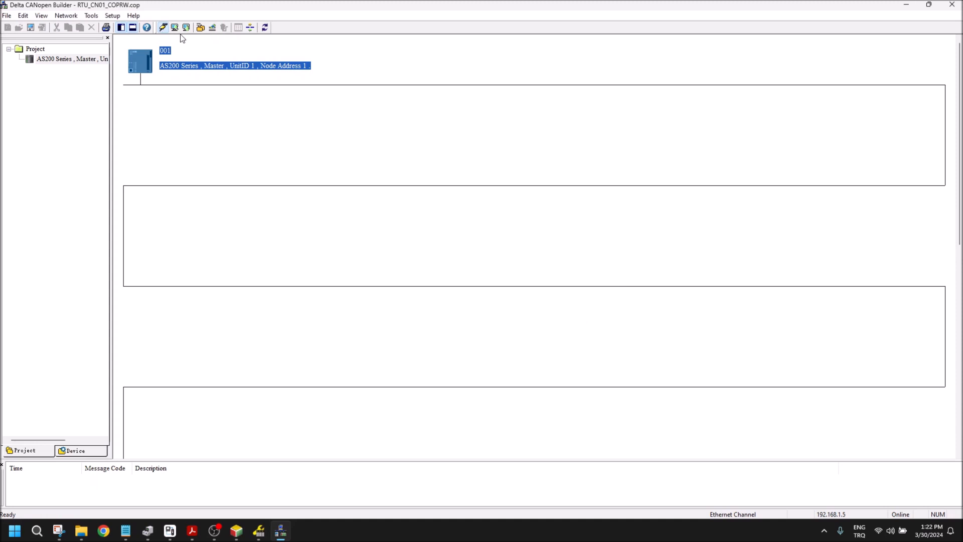
click(479, 279)
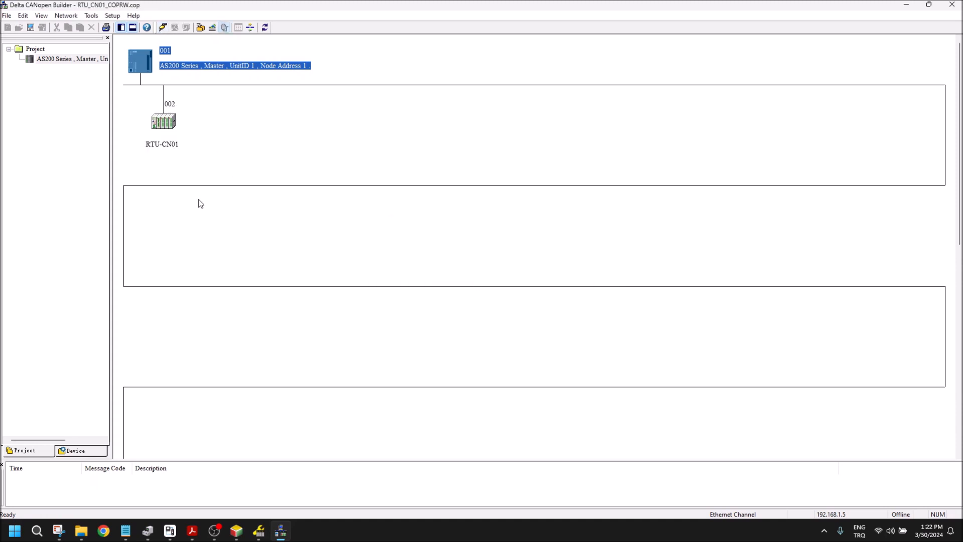
double_click(162, 122)
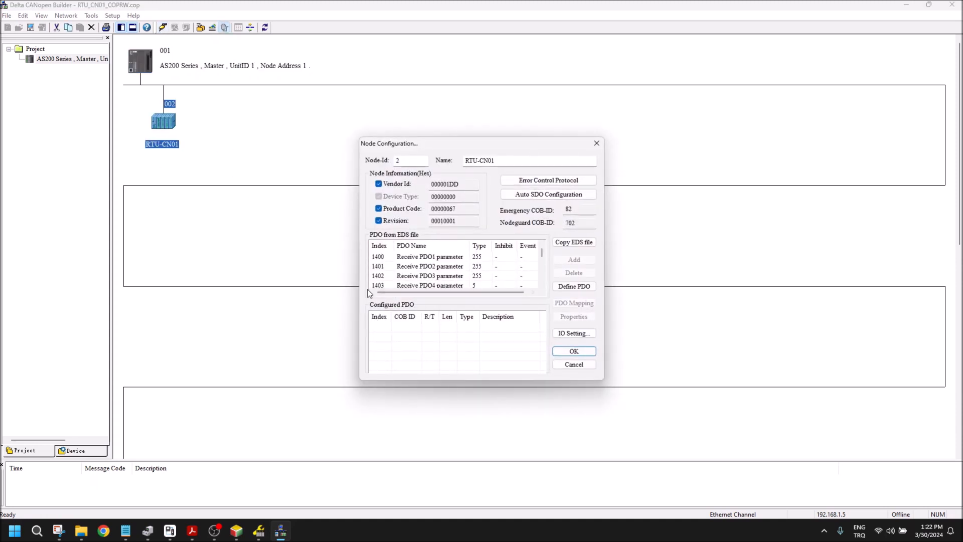
click(584, 354)
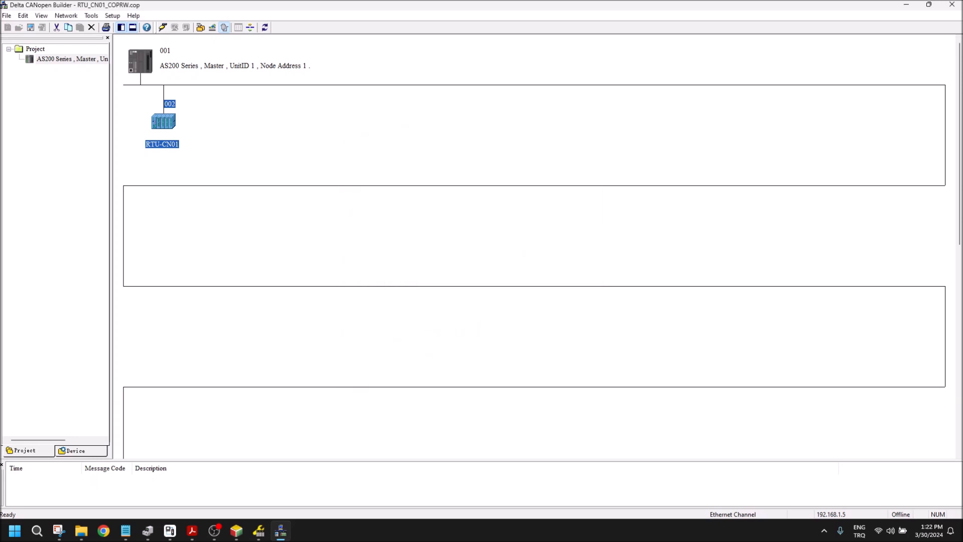
click(955, 5)
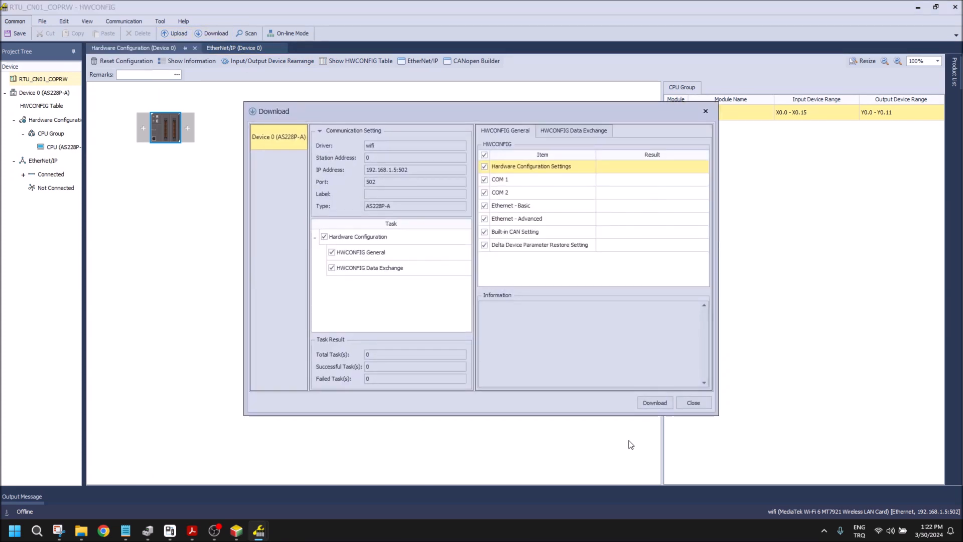
Step: Download all hardware configuration items to the AS228P, then save and close the hardware configuration
click(655, 403)
click(459, 285)
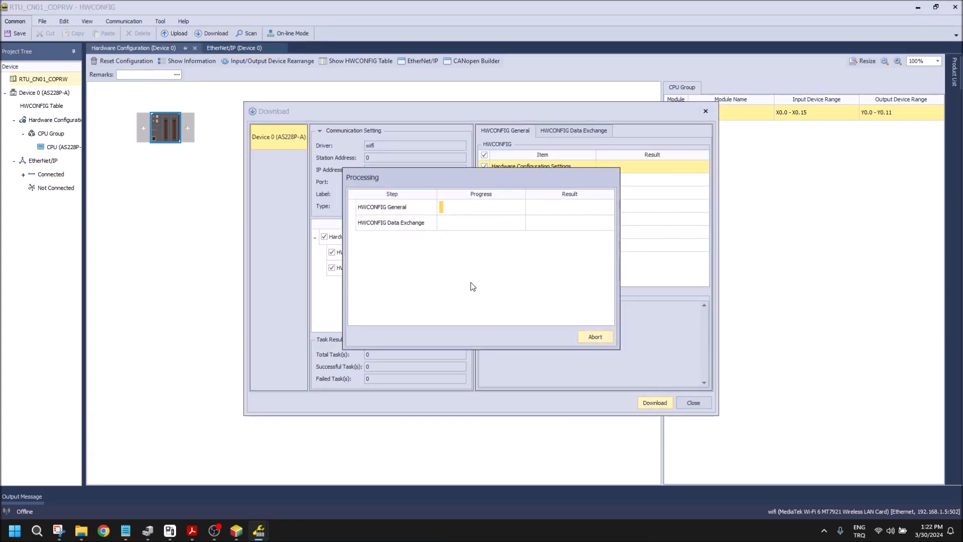
click(467, 286)
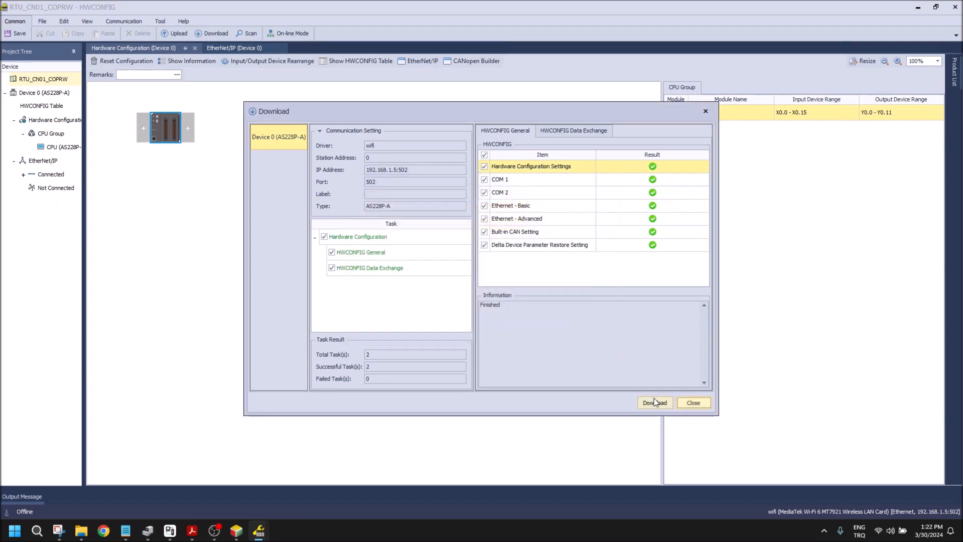
click(694, 403)
click(15, 34)
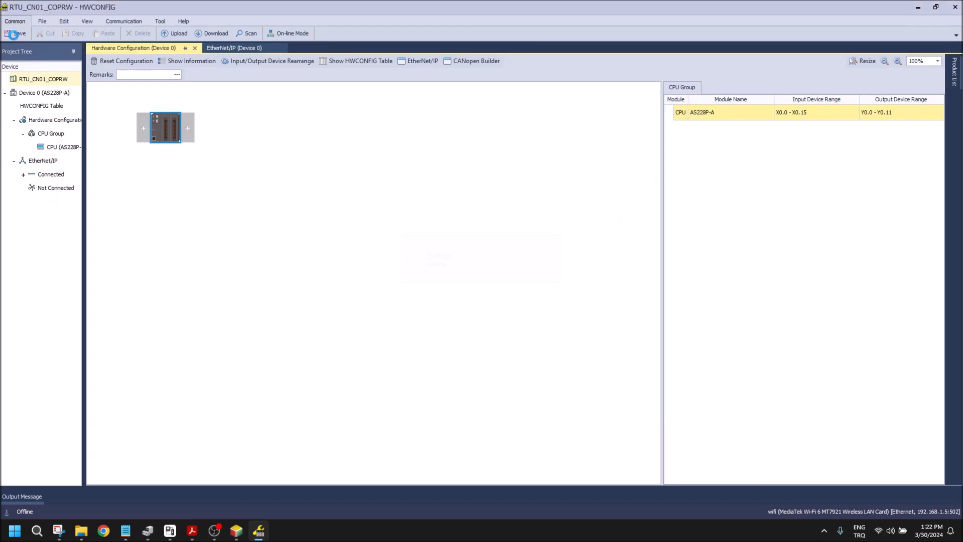
click(955, 7)
Step: Transfer the two-network COPRW program to the PLC, allowing it to leave run mode
click(297, 308)
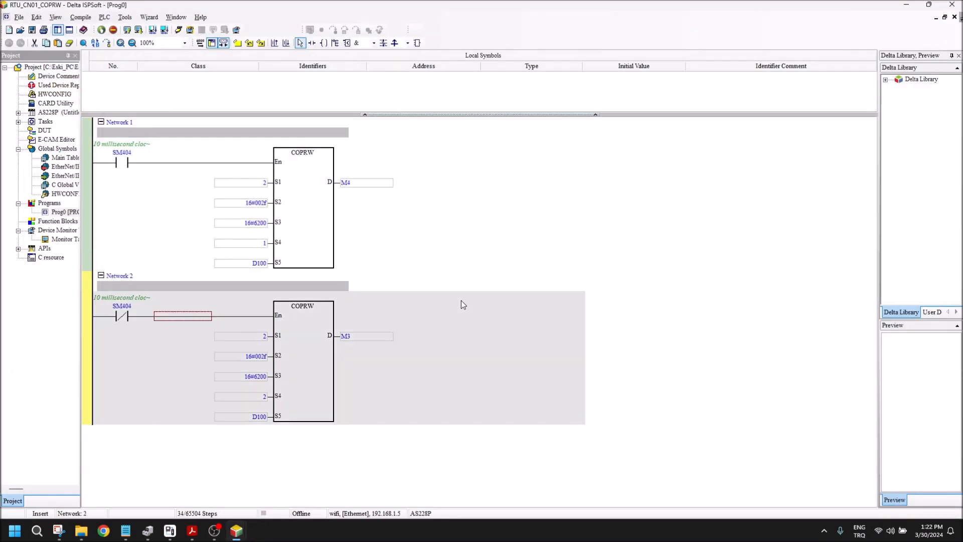
click(179, 30)
click(622, 374)
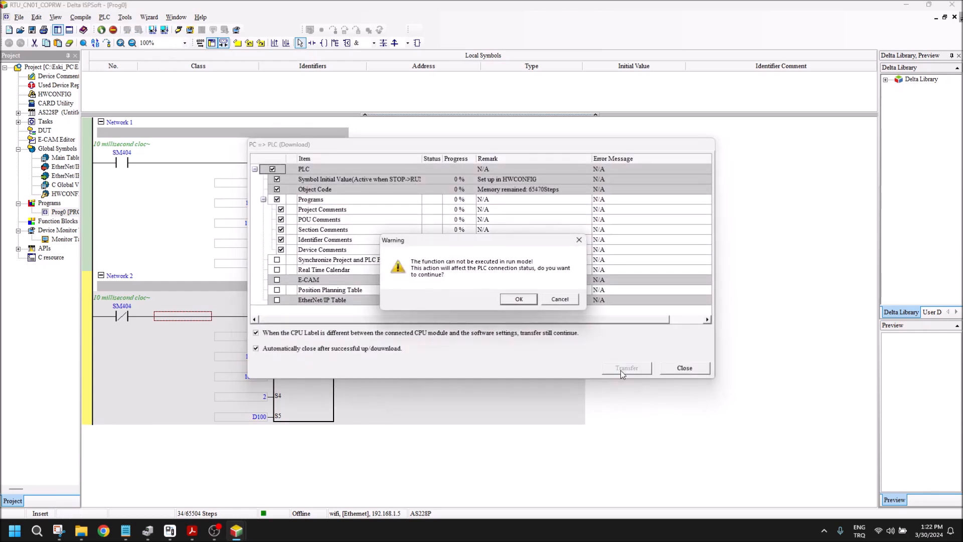
click(518, 300)
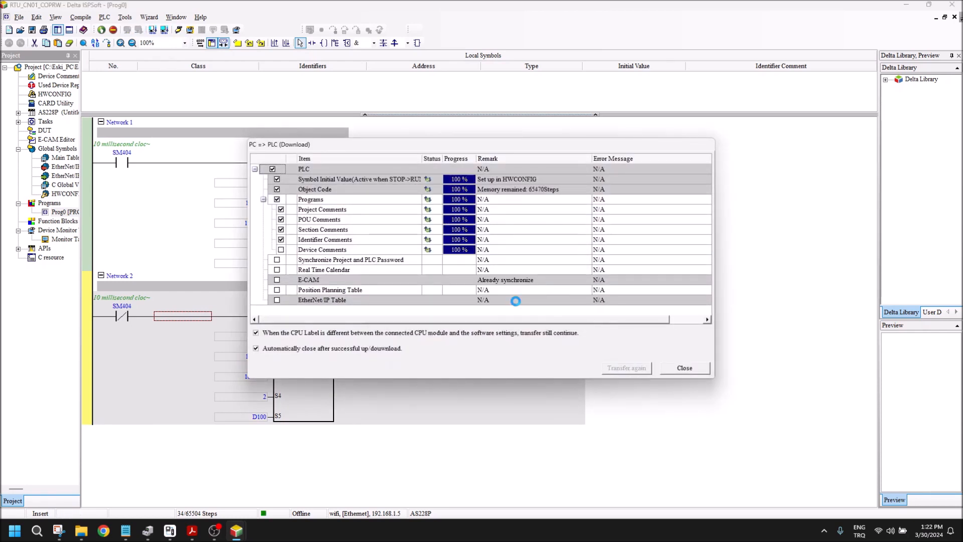
click(492, 297)
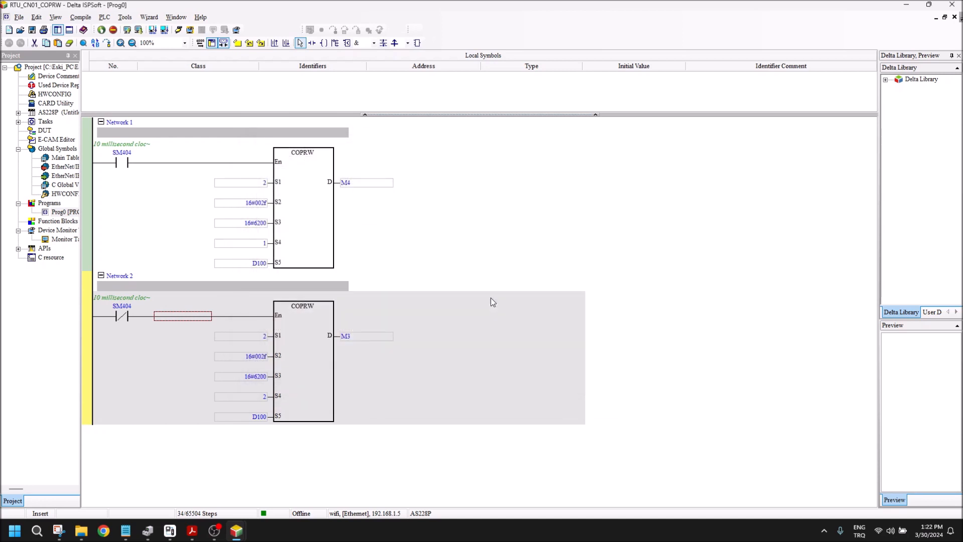
Step: Delete Network 2 from Prog0, then compile the remaining COPRW program and transfer it to the PLC
click(423, 327)
key(Delete)
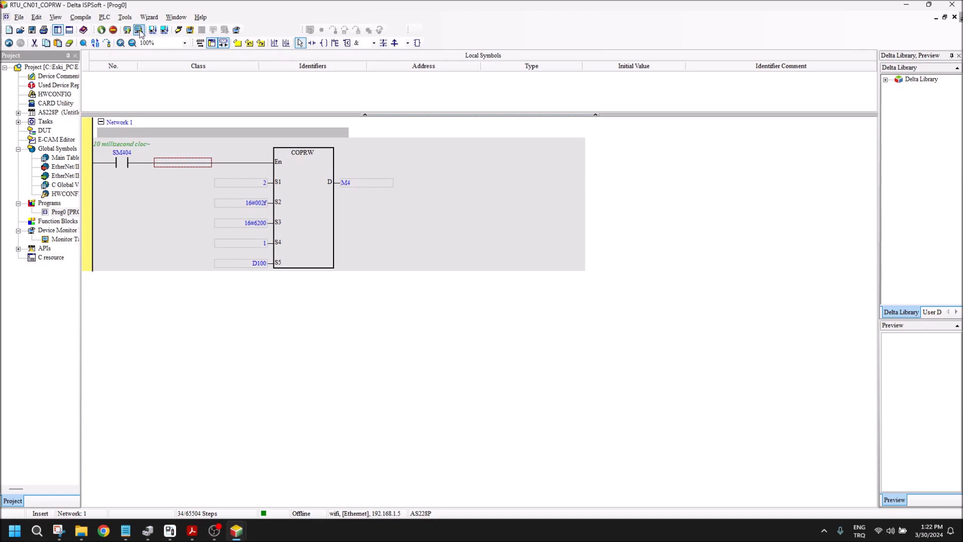
key(ctrl+F8)
click(627, 368)
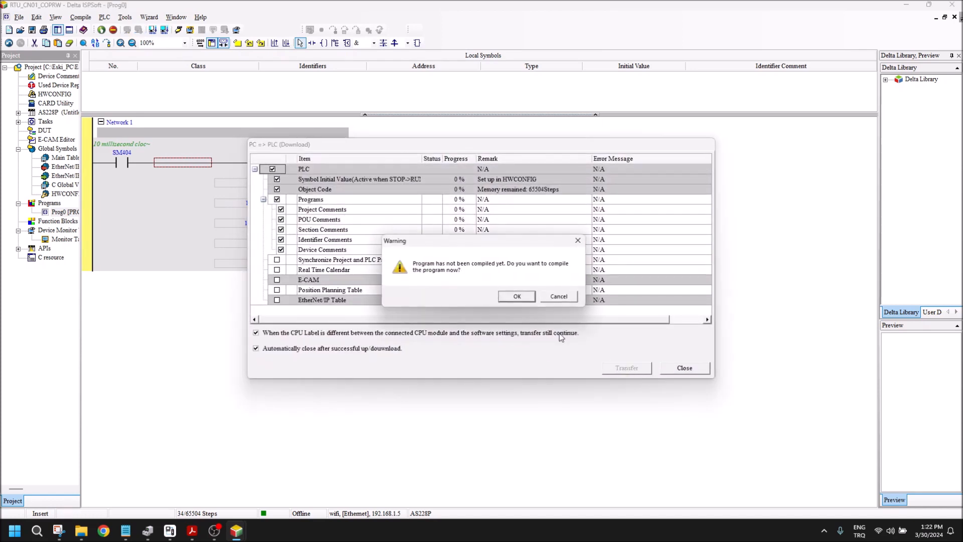
click(516, 296)
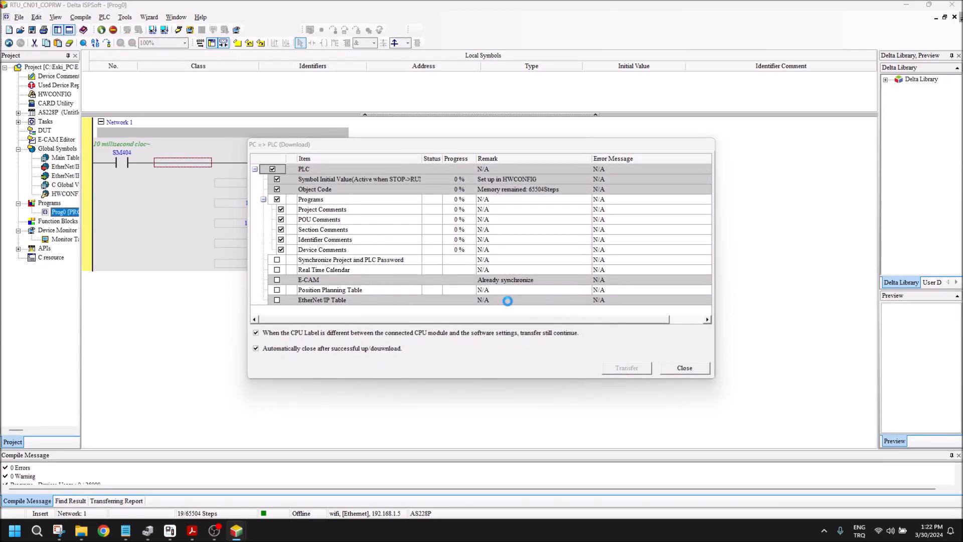
click(508, 299)
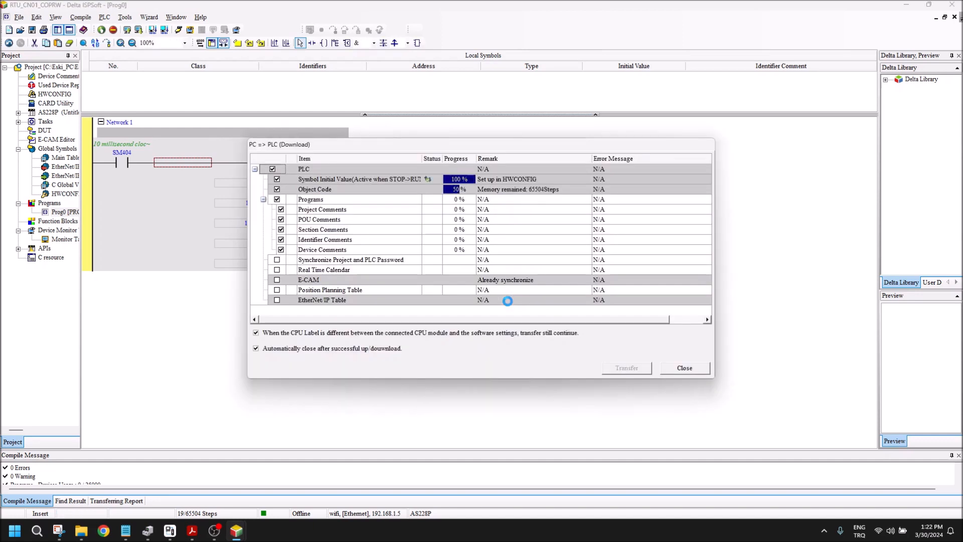
click(504, 299)
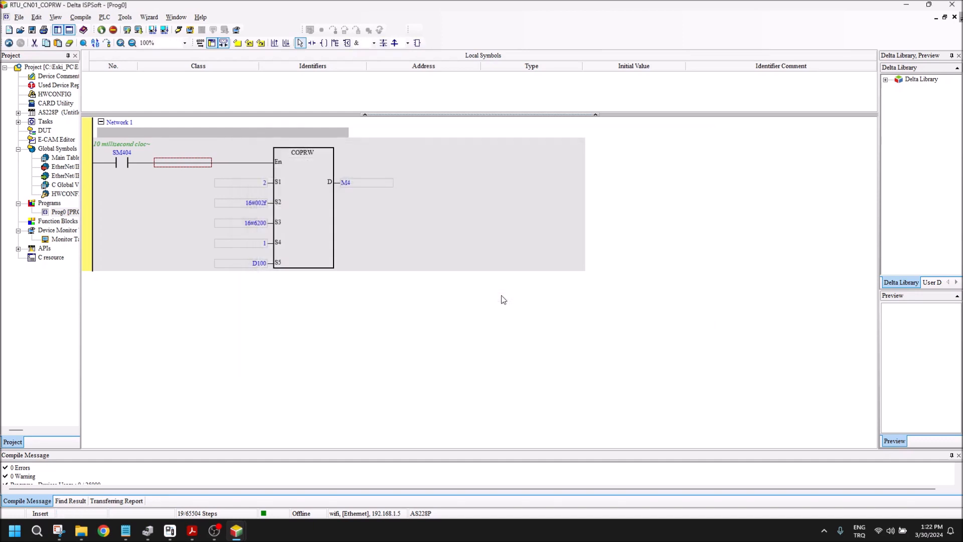
Step: Start online monitoring and clear all existing device entries from the Monitor Table
click(178, 31)
double_click(63, 240)
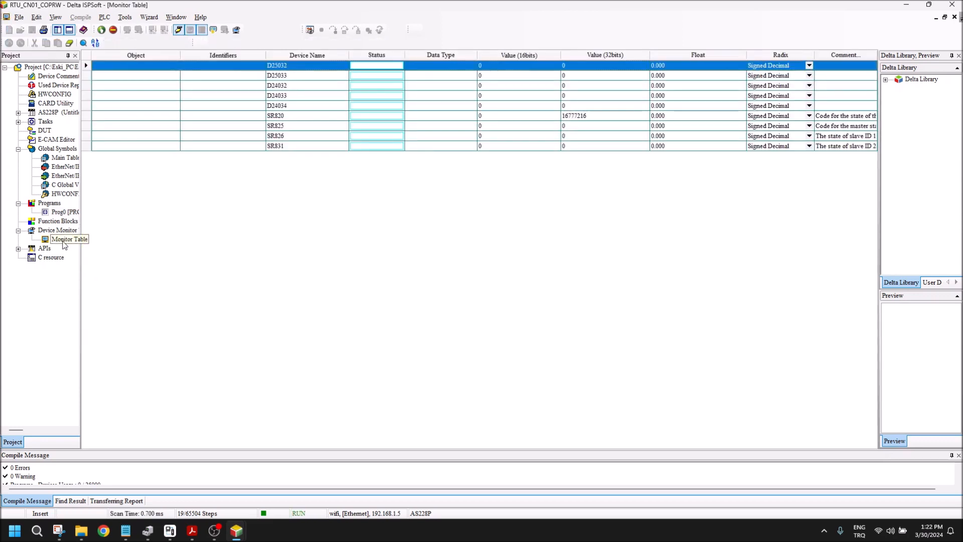
drag(286, 147, 283, 66)
key(Delete)
Step: Add eight consecutive devices starting at X0.0 to the Monitor Table
double_click(283, 66)
text(x0.0)
key(Tab)
text(8)
key(Return)
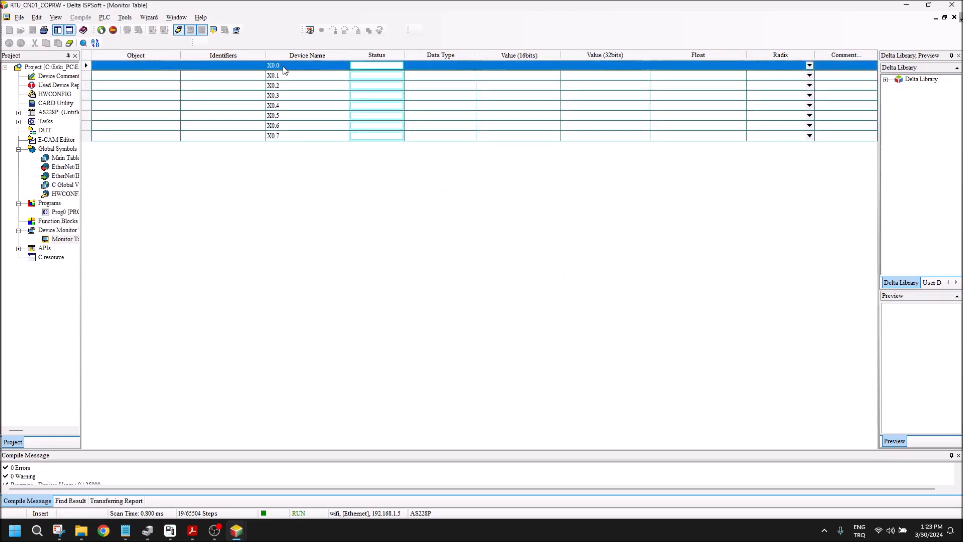
Step: Add register D100 to the Monitor Table below X0.7
double_click(144, 136)
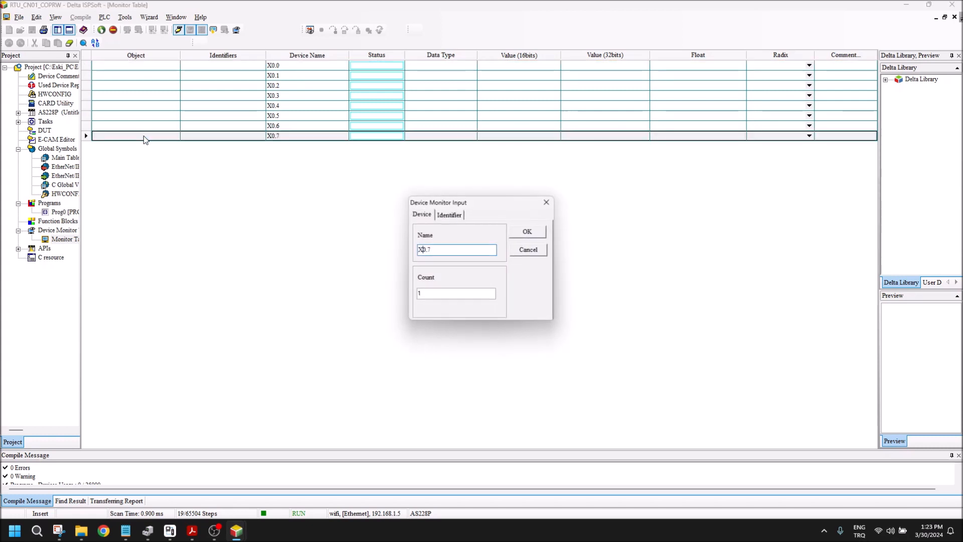
key(BackSpace)
key(BackSpace)
key(BackSpace)
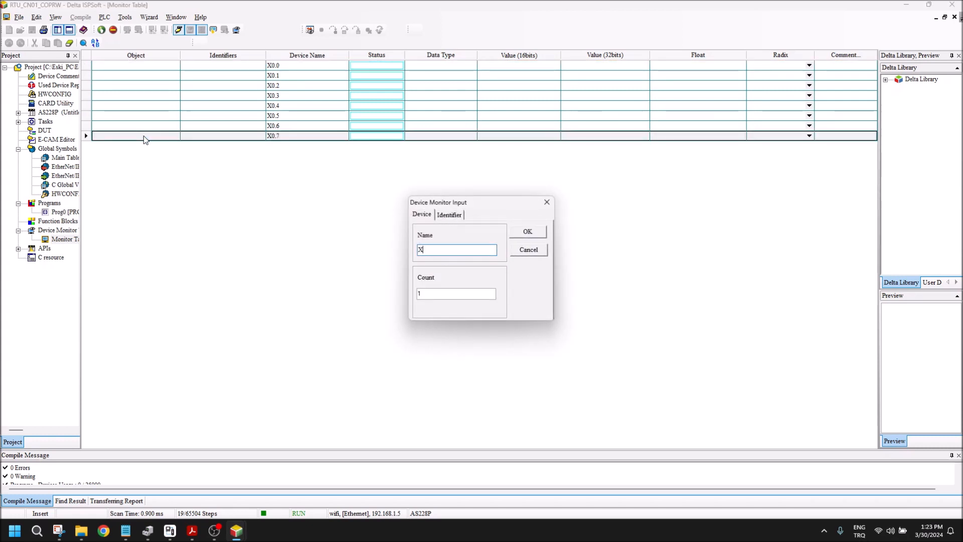
text(d100)
key(Return)
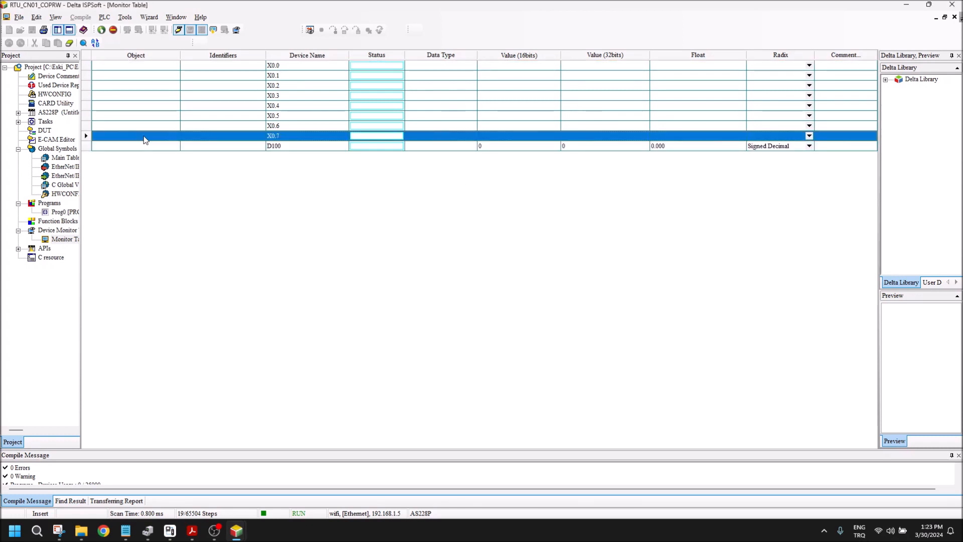
click(270, 147)
Step: Consult the control word terms and I/O setting tables in the RTU-CN01 manual PDF, then return to ISPSoft
mouse_move(193, 531)
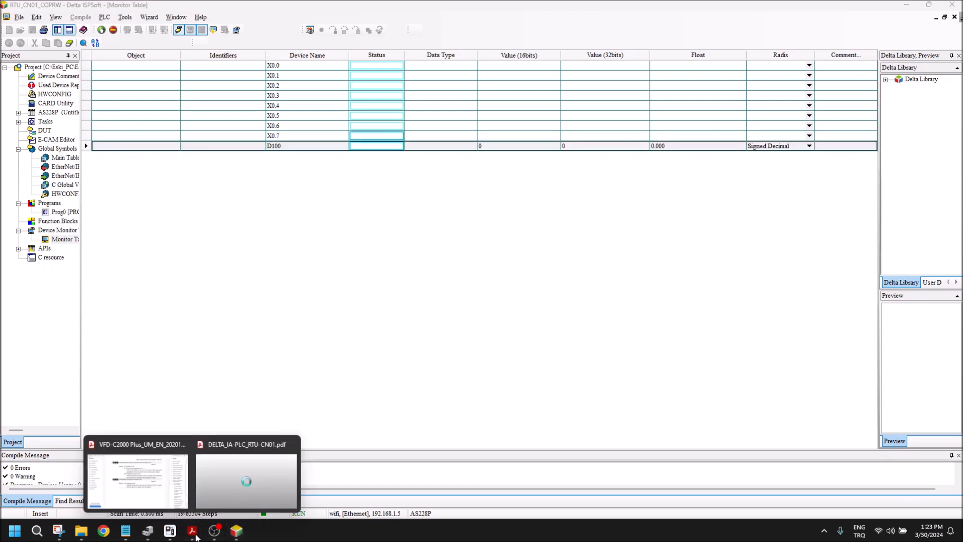
click(241, 476)
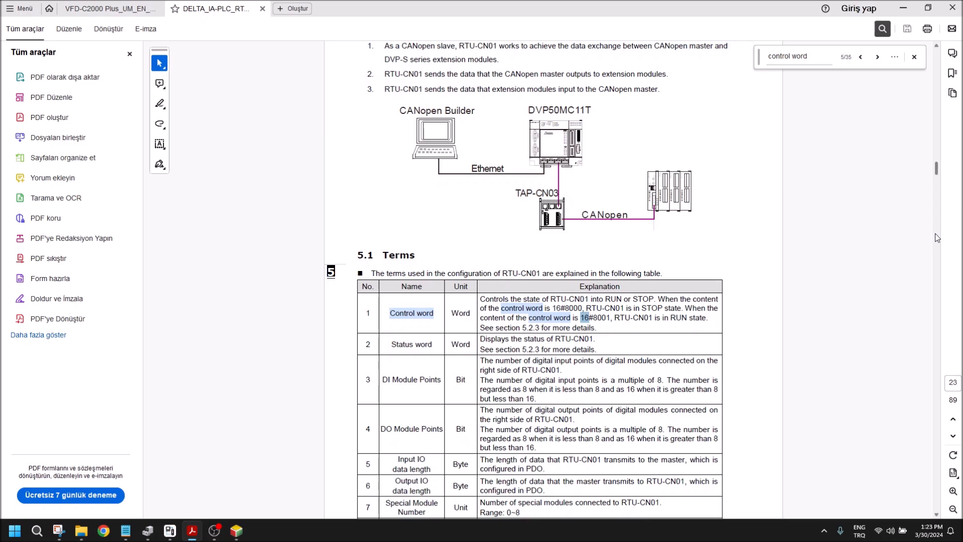
scroll(935, 234, down, 10)
scroll(936, 195, up, 10)
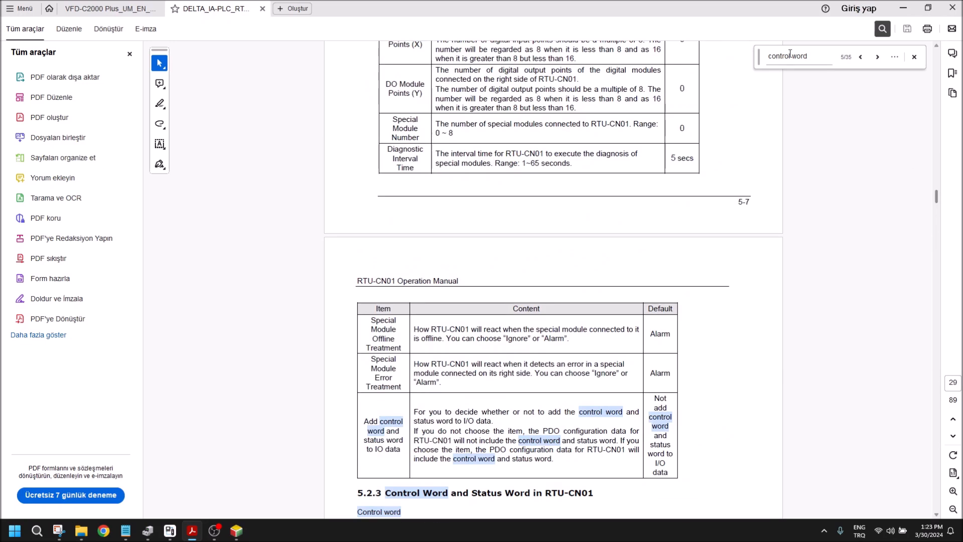
click(903, 8)
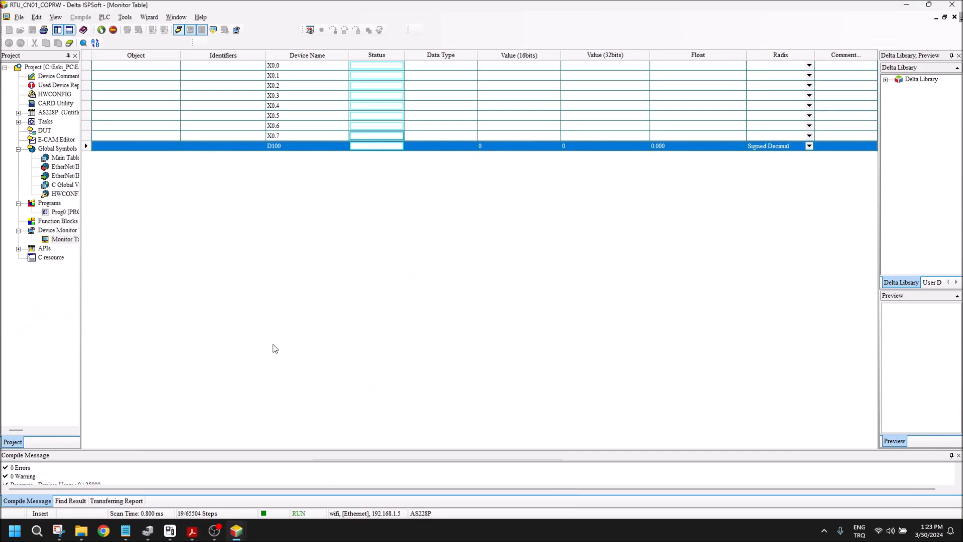
Step: Open HWCONFIG and launch CANopen Builder for the AS228P CPU
click(56, 96)
double_click(57, 95)
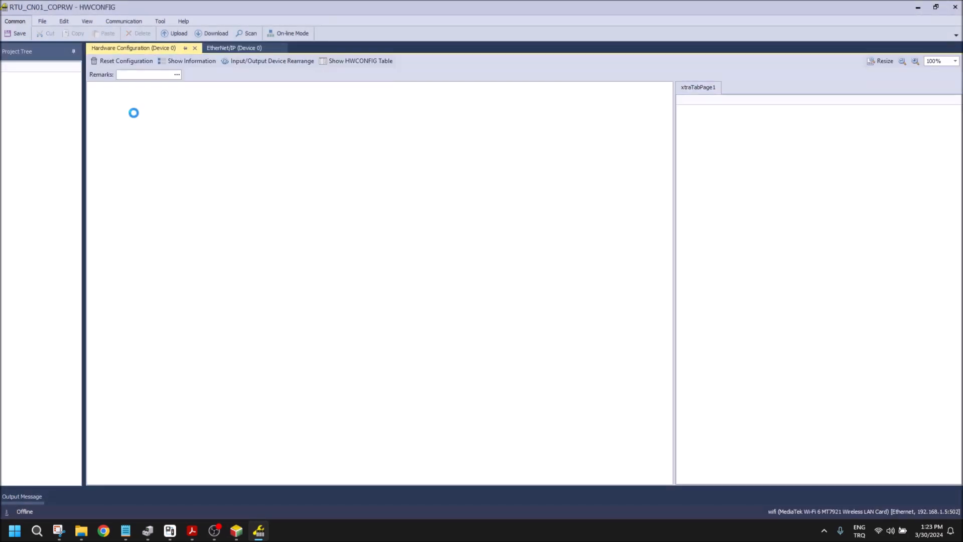
double_click(169, 127)
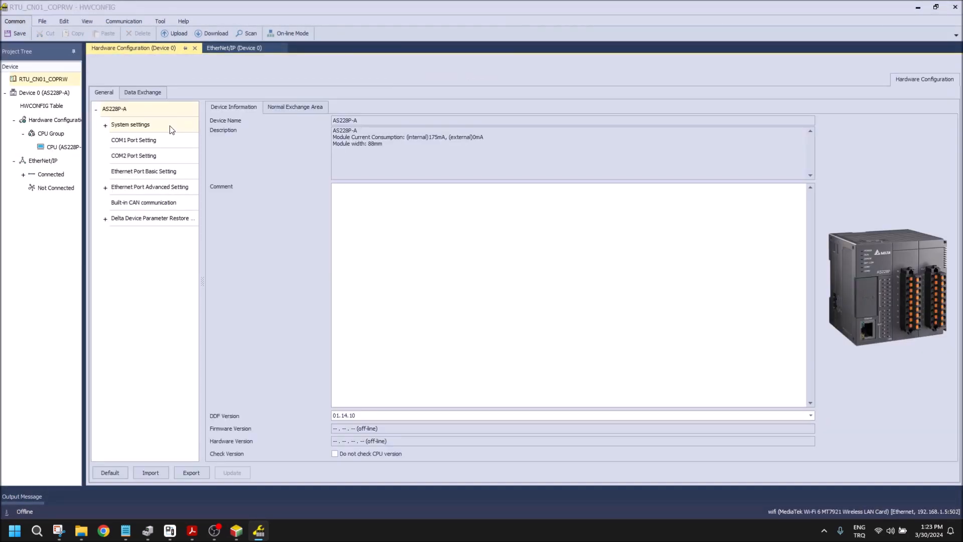
click(951, 80)
right_click(172, 125)
mouse_move(183, 131)
click(292, 133)
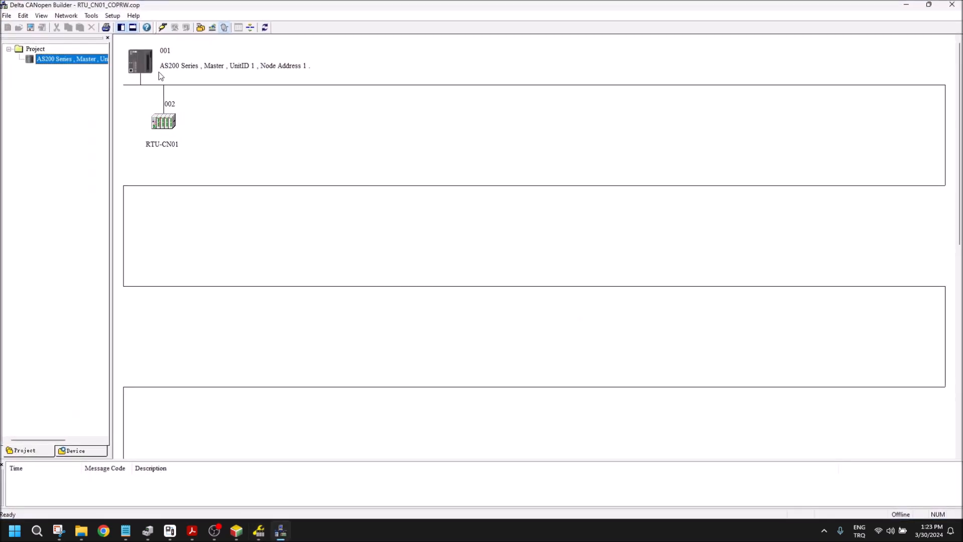
Step: Add Receive PDO1 in the RTU-CN01 node configuration and locate object 6200 sub-index 1, Digital8_out 1, in its mapping list
double_click(163, 122)
click(437, 257)
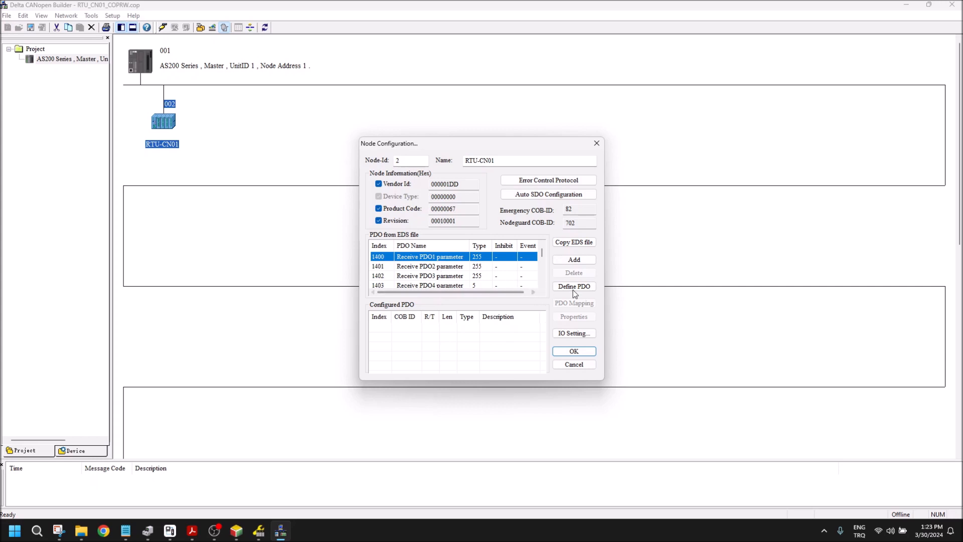
click(575, 261)
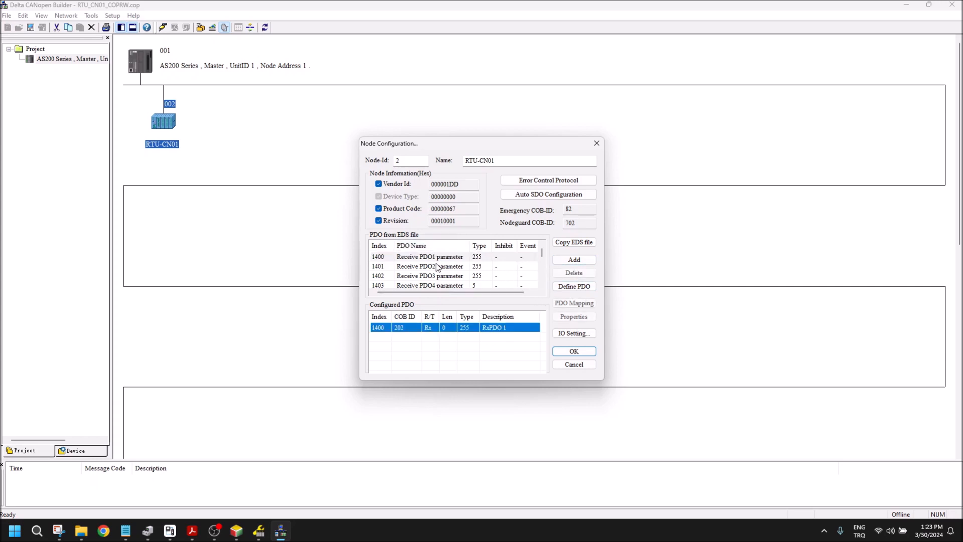
double_click(427, 327)
drag(574, 193, 569, 255)
click(573, 218)
click(573, 216)
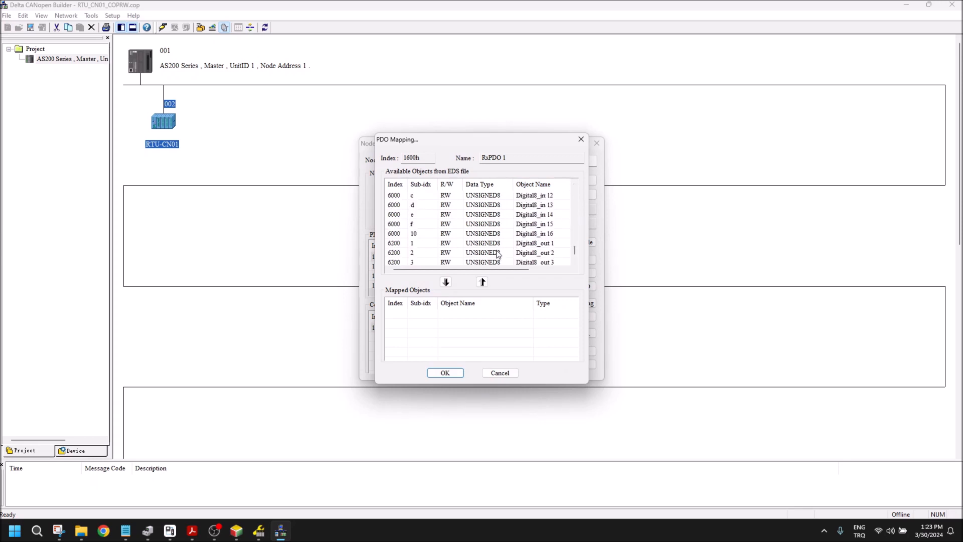
click(527, 246)
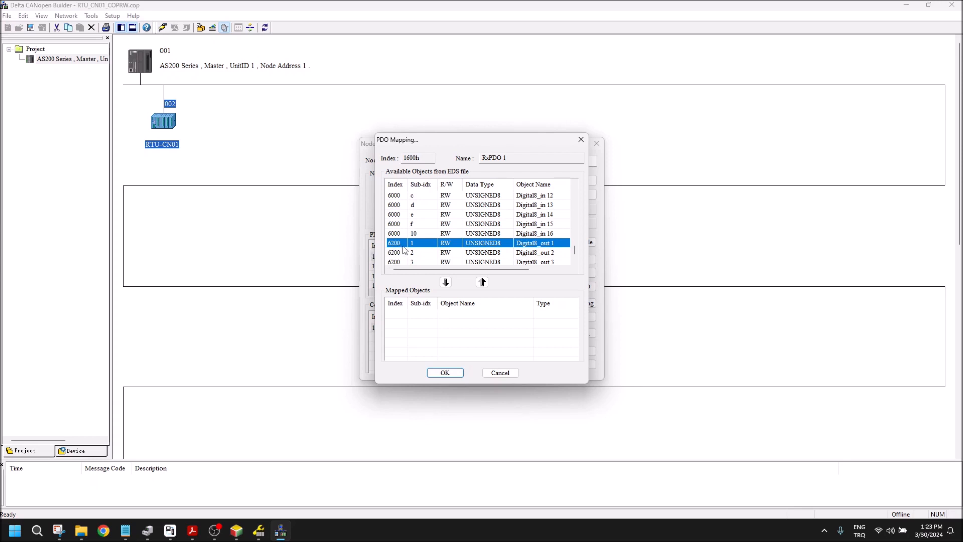
Step: Capture a screenshot of the PDO Mapping dialog, then close the node configuration without keeping the added PDO
click(59, 531)
click(452, 150)
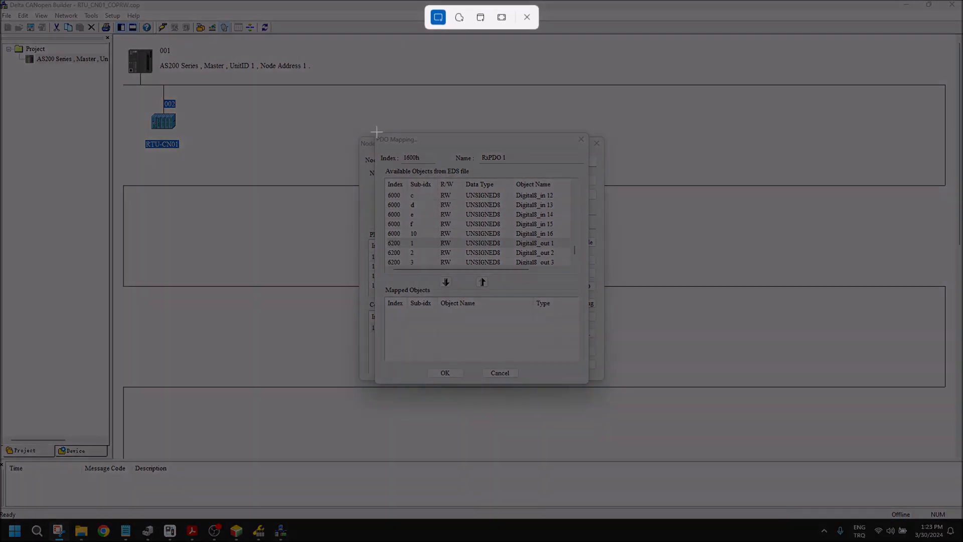
drag(371, 131, 598, 393)
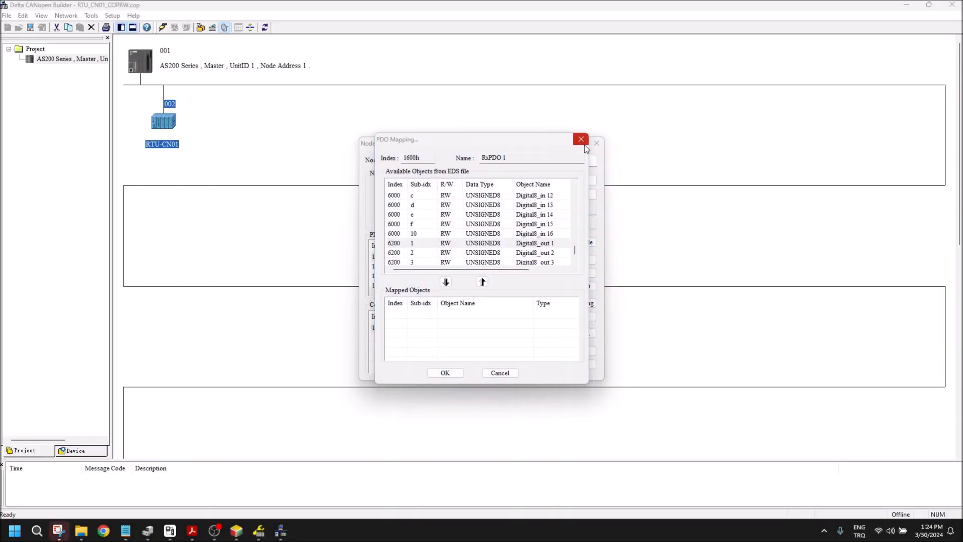
click(581, 140)
click(597, 143)
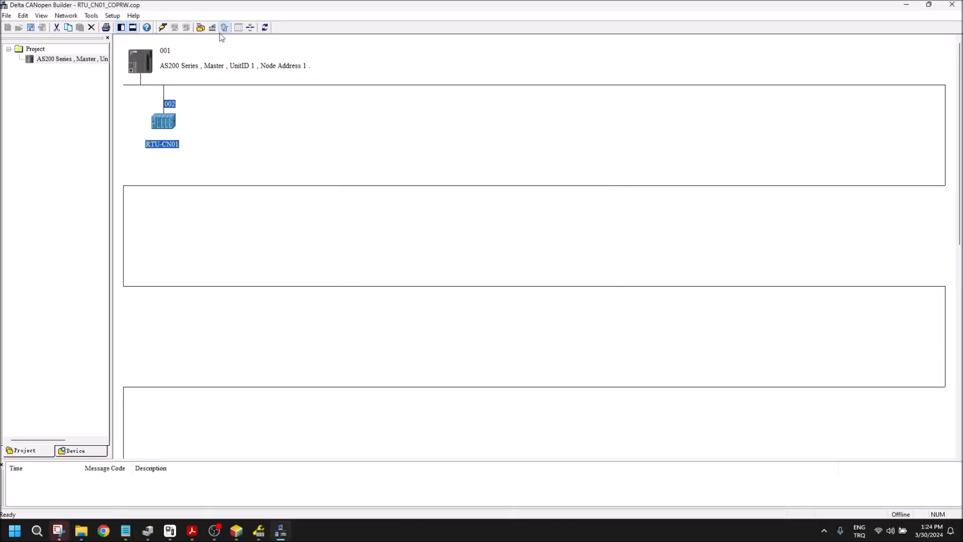
click(949, 5)
click(955, 4)
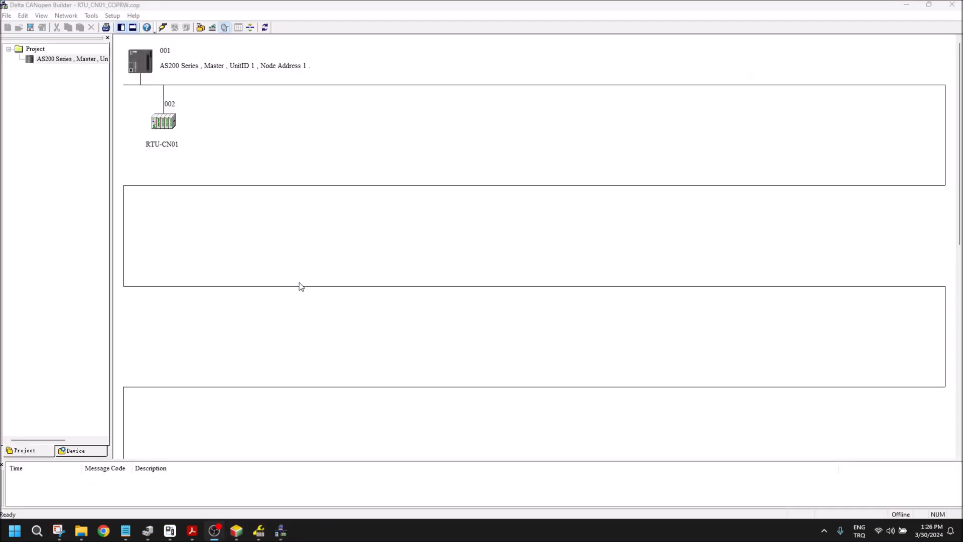
Step: Examine the 6000 and 6200 objects available for RTU-CN01's Receive PDO1 mapping, then cancel the node configuration
double_click(173, 132)
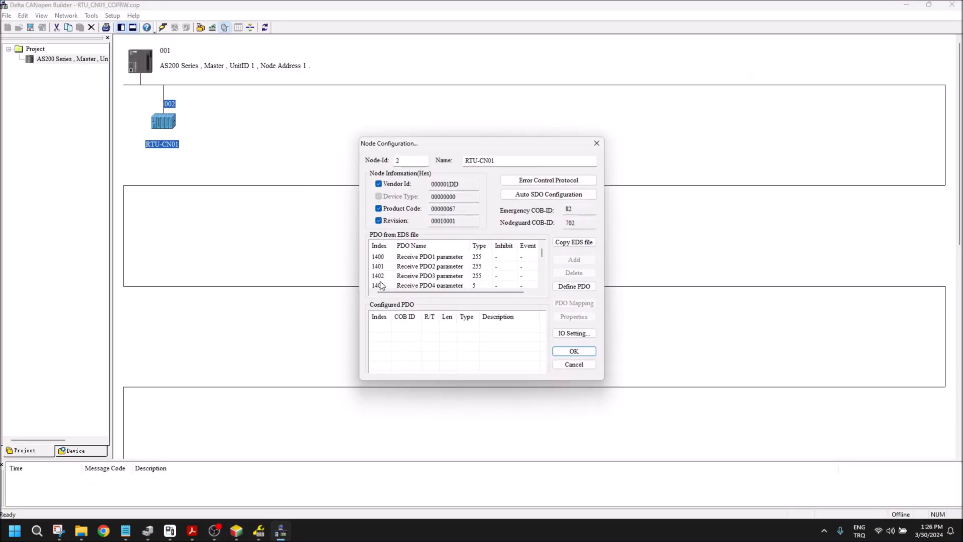
double_click(421, 258)
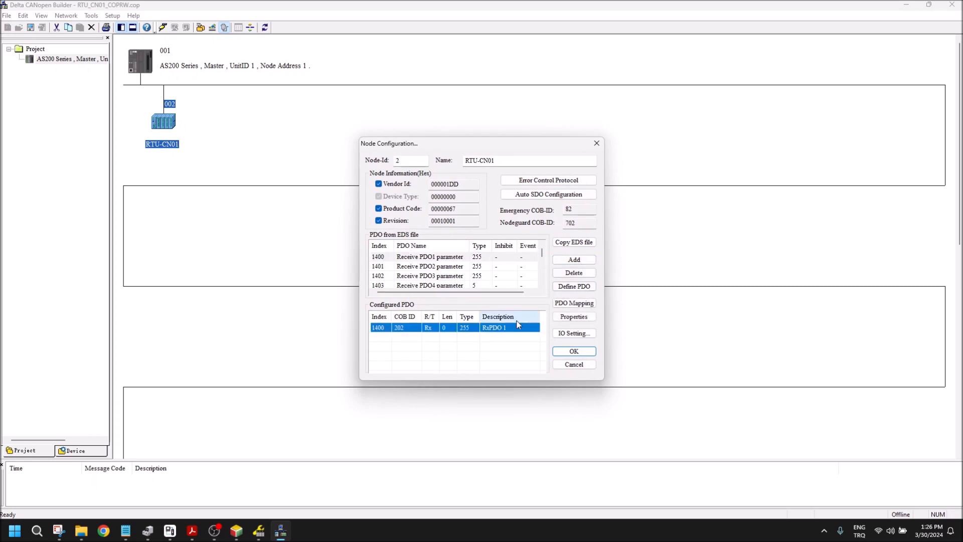
double_click(485, 327)
drag(575, 193, 574, 264)
scroll(426, 221, up, 4)
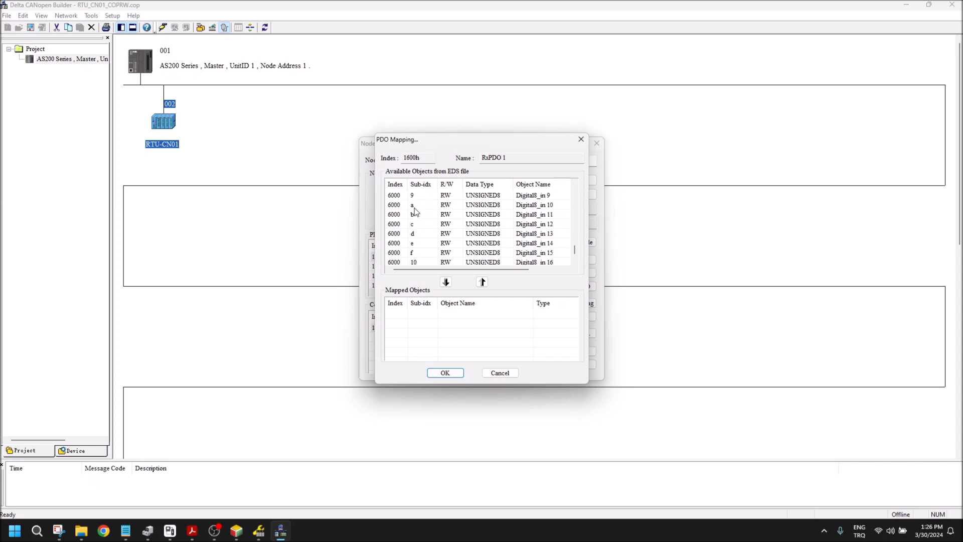
scroll(412, 225, down, 2)
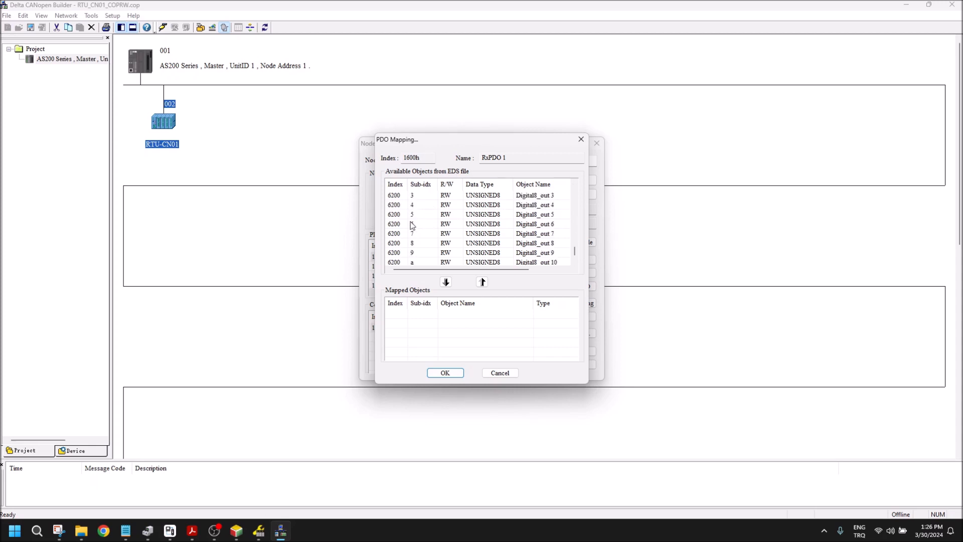
scroll(426, 221, up, 2)
click(467, 226)
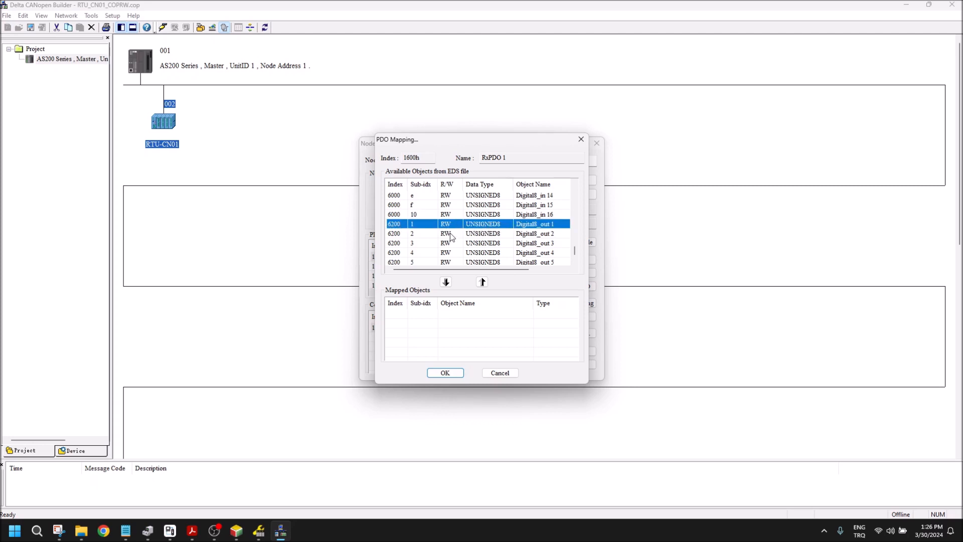
click(500, 372)
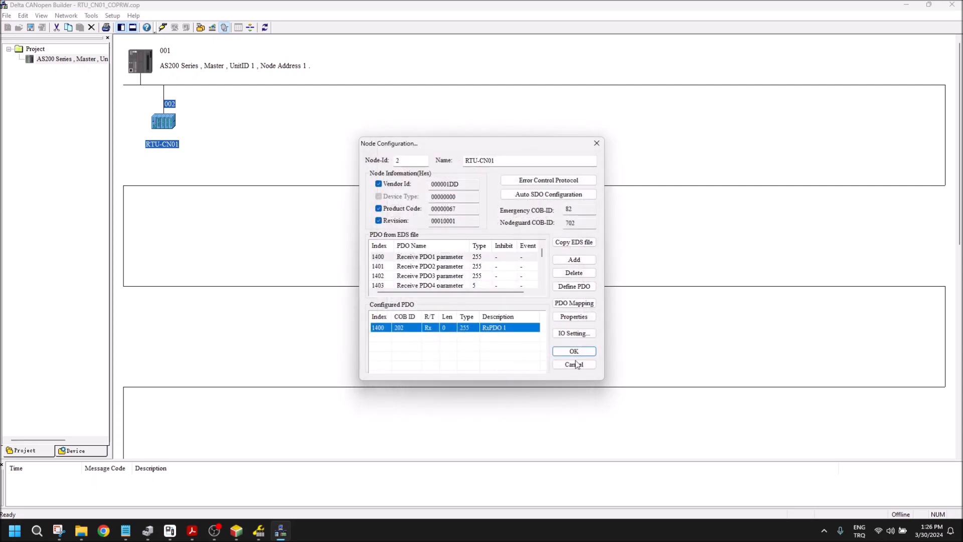
click(570, 366)
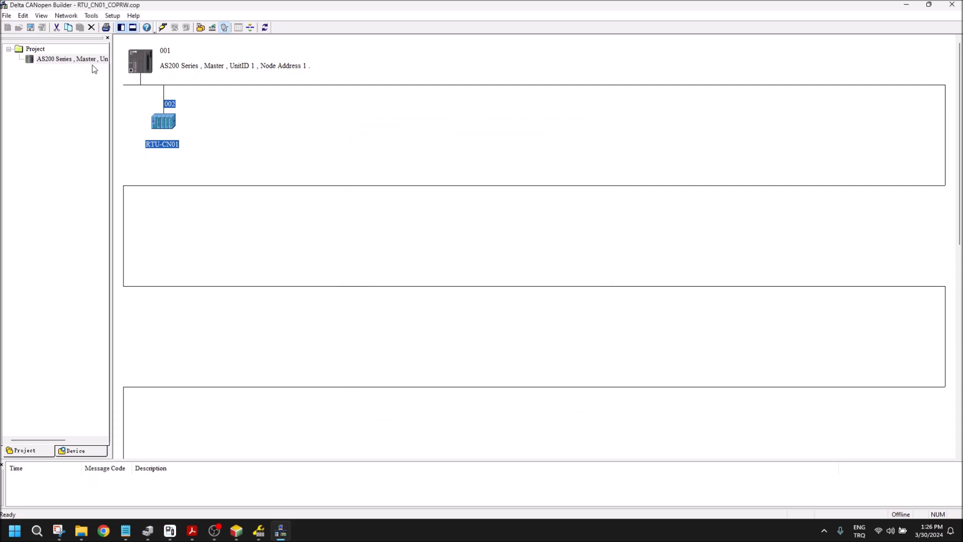
Step: Close CANopen Builder and HWCONFIG, then return to the Monitor Table in ISPSoft
click(952, 4)
click(955, 8)
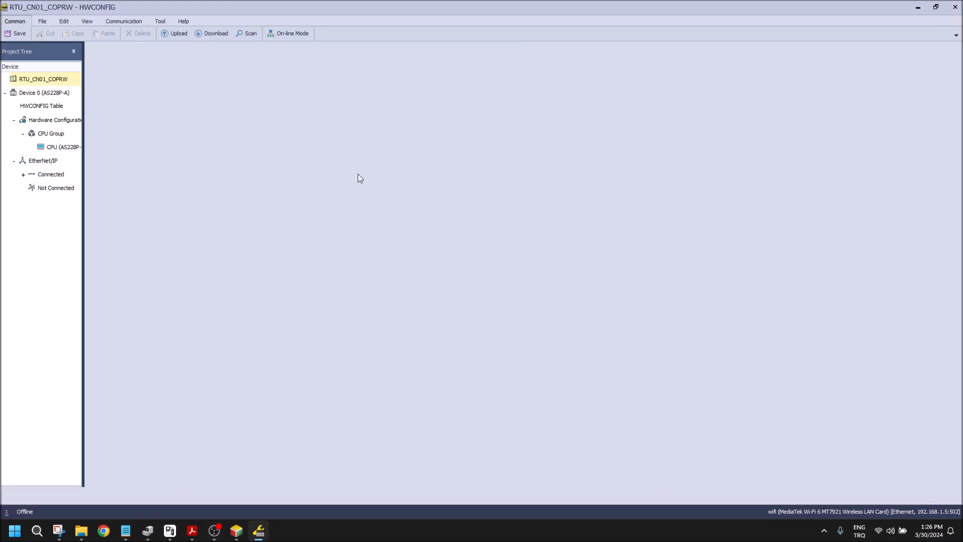
double_click(63, 239)
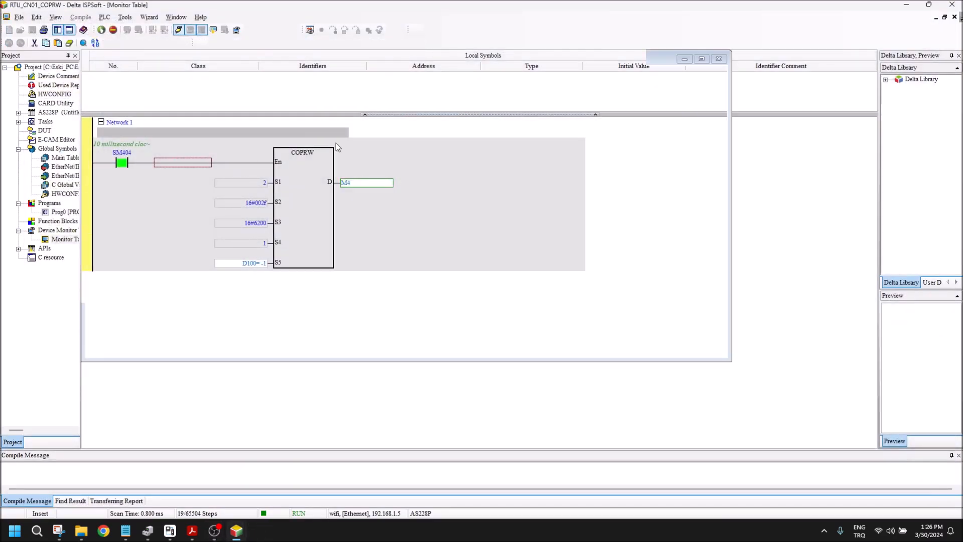
double_click(364, 184)
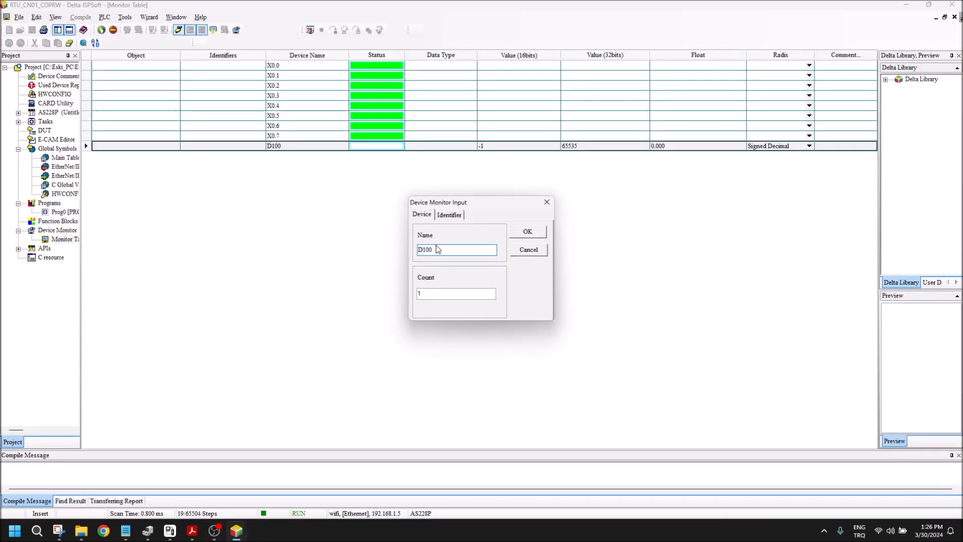
click(548, 204)
Step: Set the present value of D100 in the Monitor Table to 16#0000, followed by 16#0001
right_click(499, 150)
click(528, 194)
text(165)
text(0000)
key(Return)
key(BackSpace)
text(1)
key(Return)
Step: Set D100 to 16#0003, followed by 16#0005, and close the present value dialog
key(BackSpace)
text(3)
key(Return)
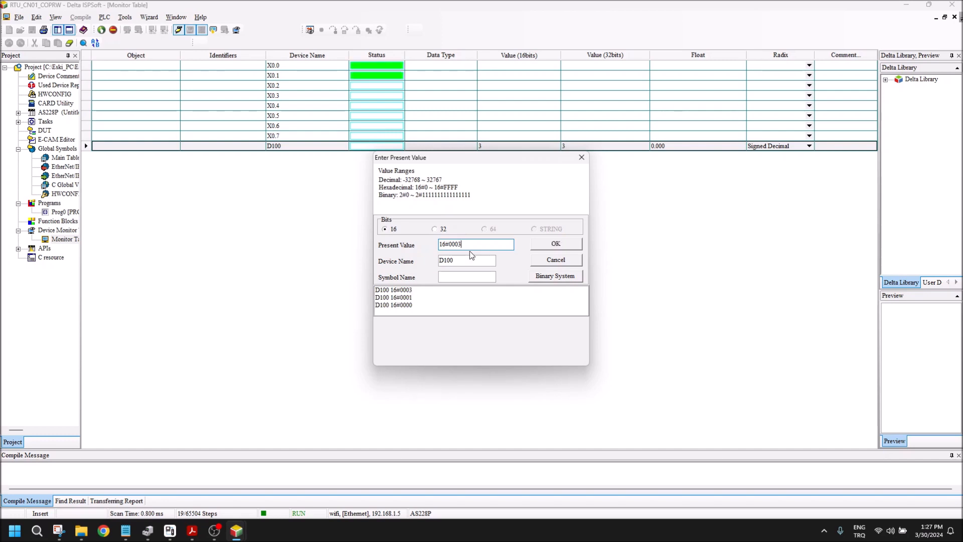
key(BackSpace)
text(5)
key(Return)
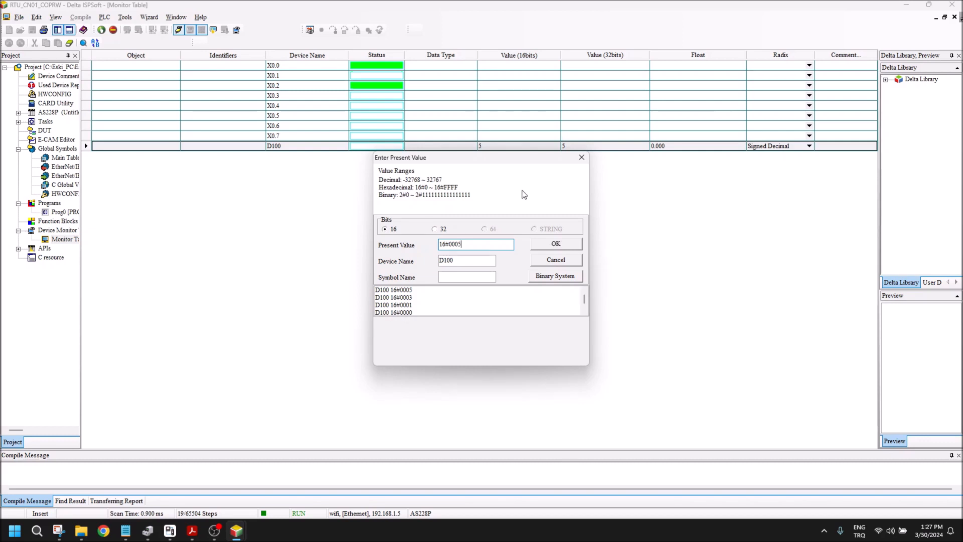
click(580, 158)
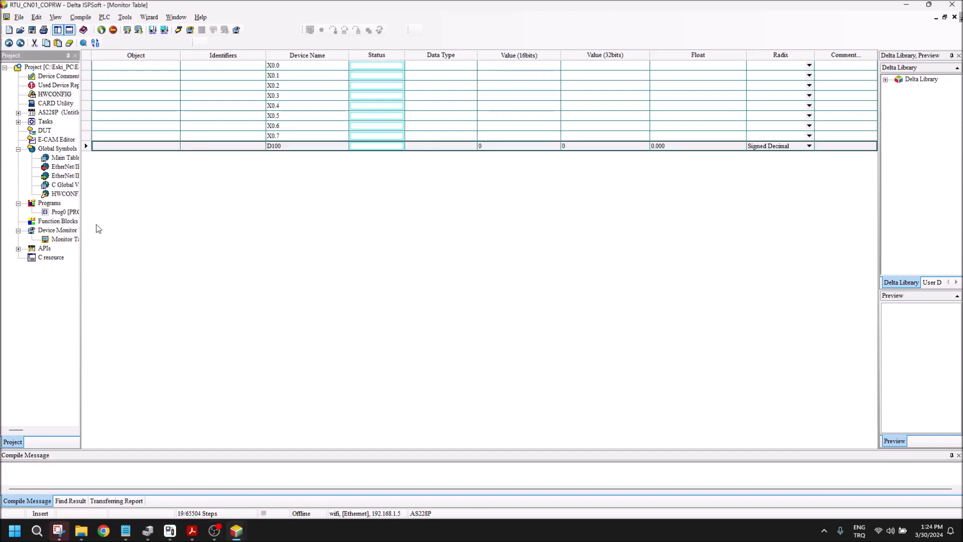
Step: Open Prog0 with online monitoring started and bring up the screen snipping tool for its COPRW network
double_click(62, 212)
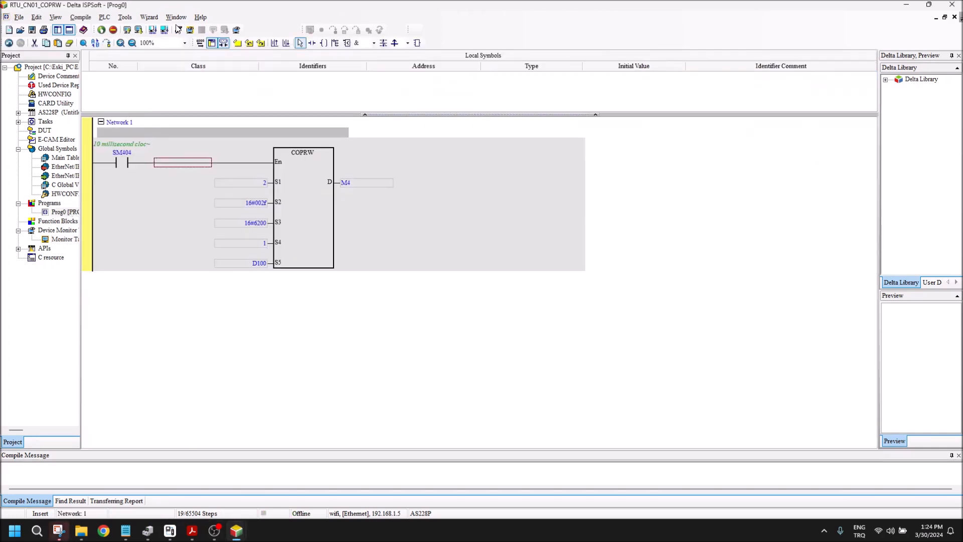
click(179, 30)
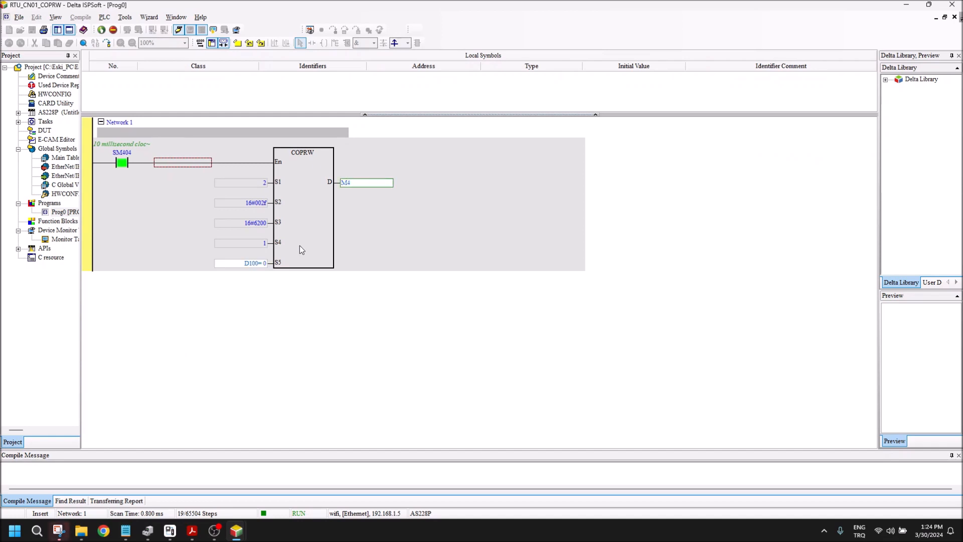
click(59, 531)
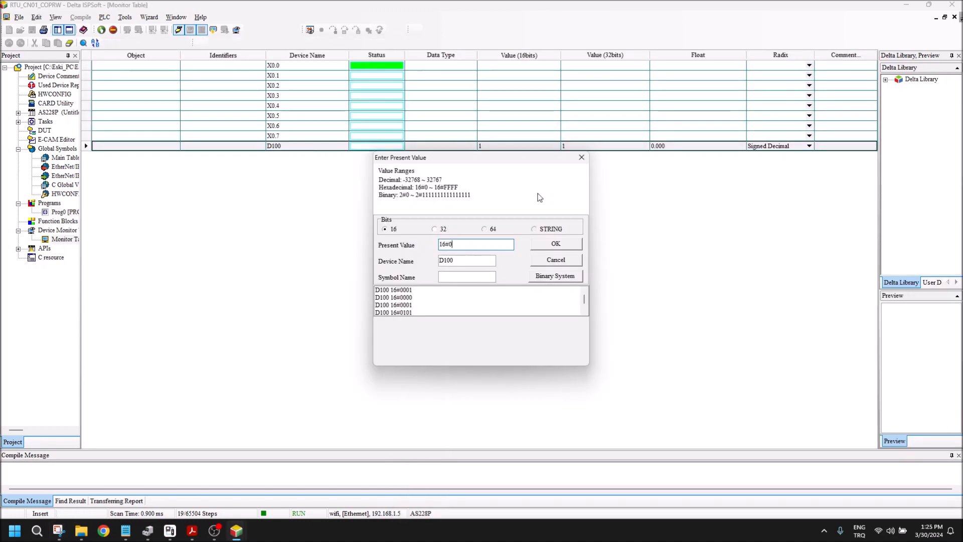
Step: Set the present value of D100 to 16#0303, followed by 16#0F0F
text(16#030)
key(Return)
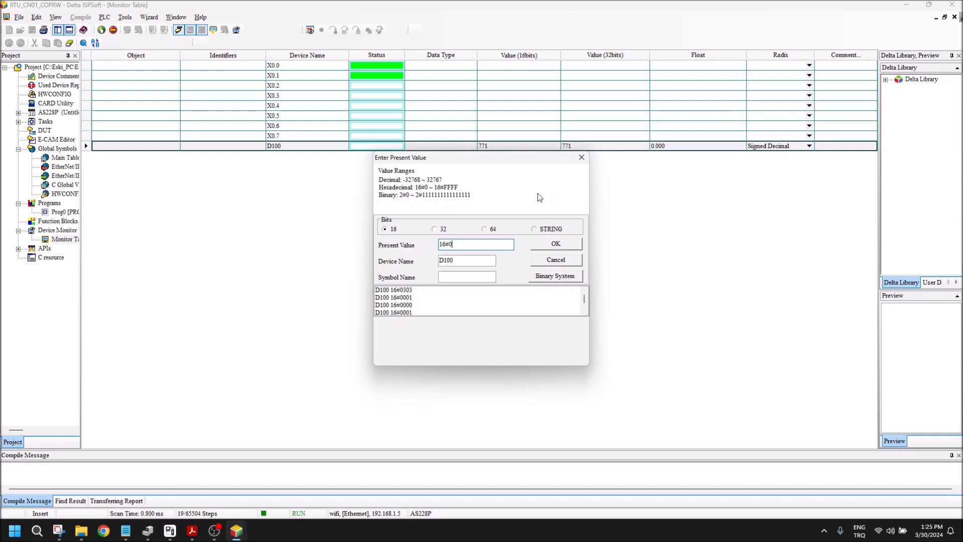
key(Return)
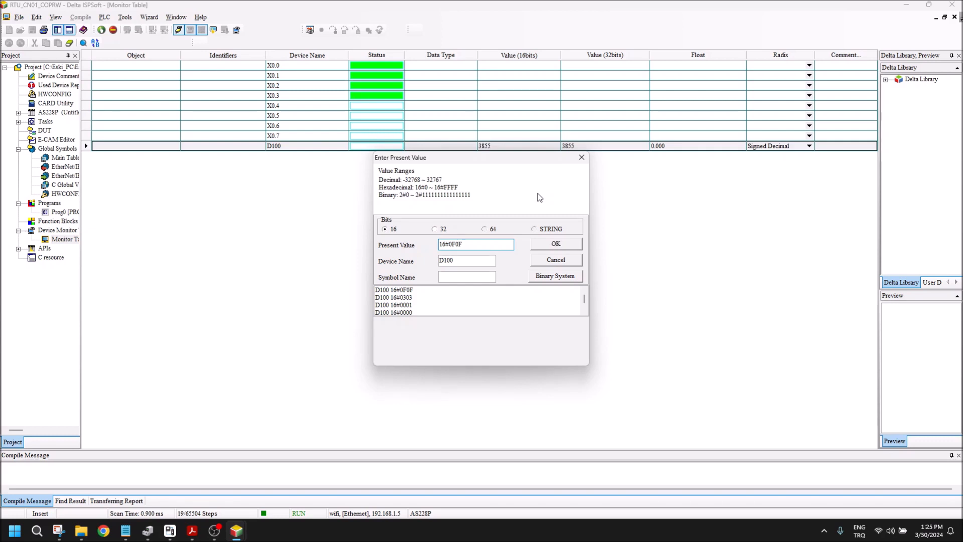
Step: Set the present value of D100 to 16#FFFF
key(BackSpace)
key(BackSpace)
key(BackSpace)
text(FFF)
key(Return)
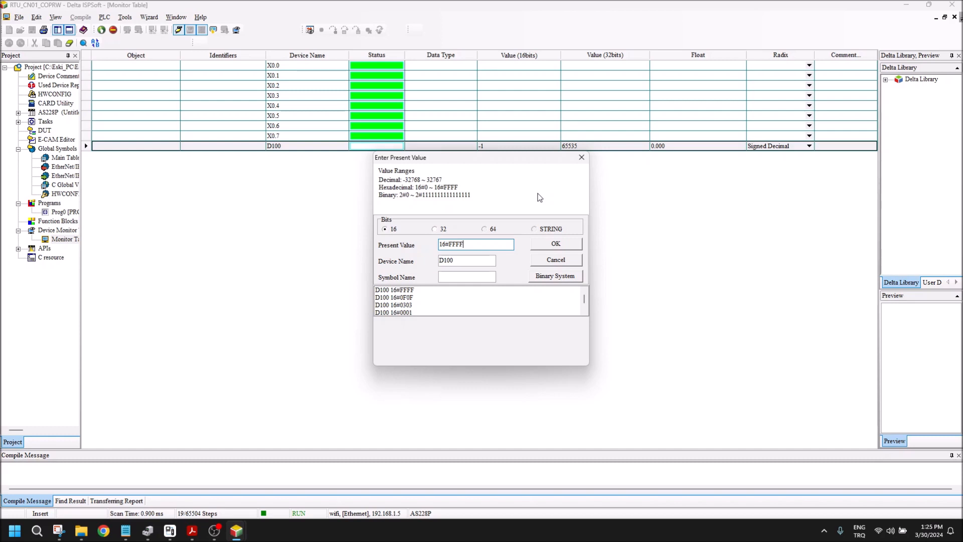
key(alt+Tab)
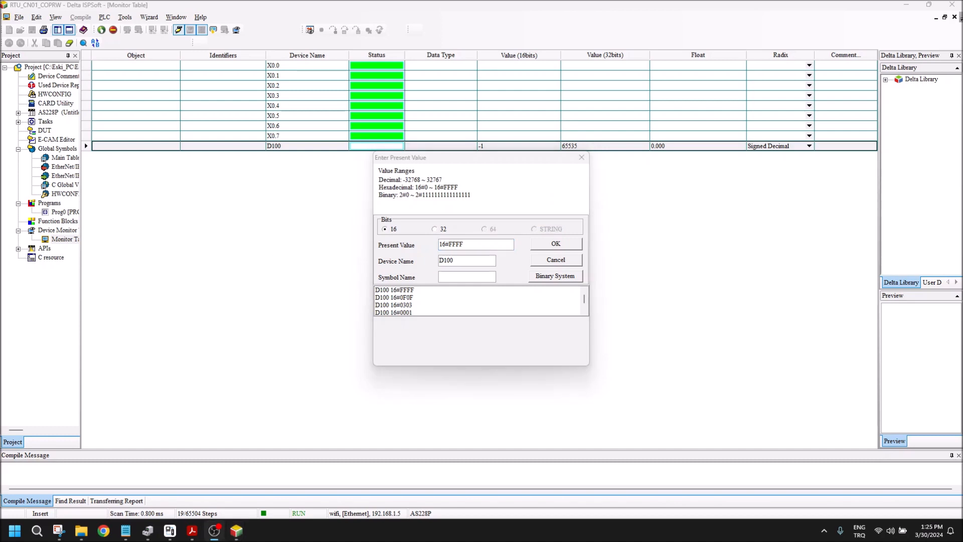